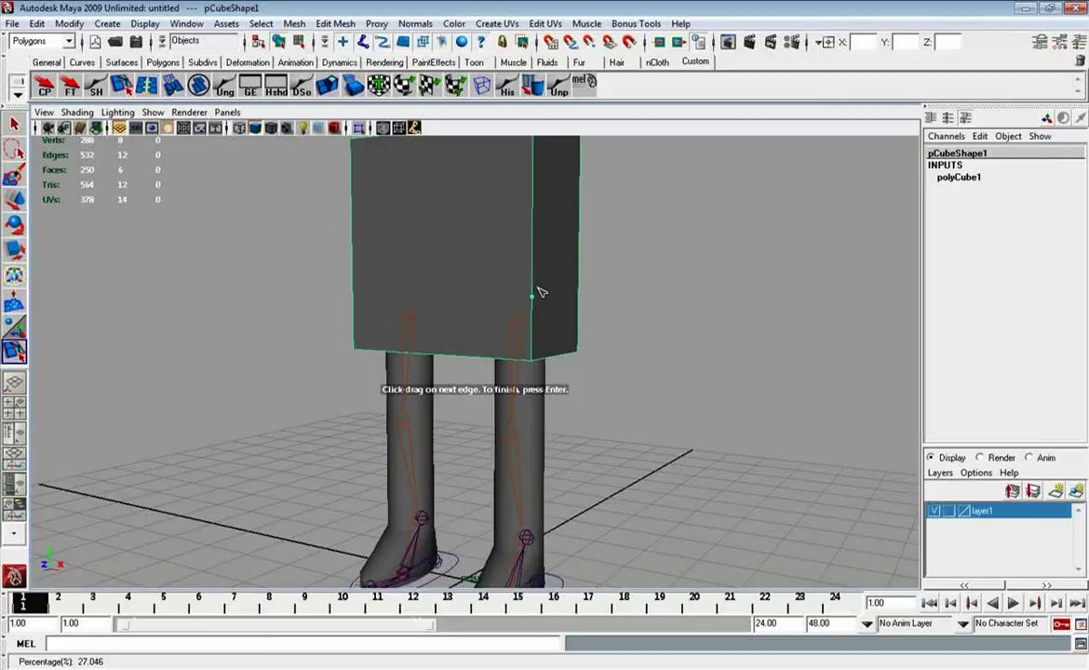
Finish the polygon split and insert two horizontal edge loops across the skirt box
{"action": "key", "text": "Return"}
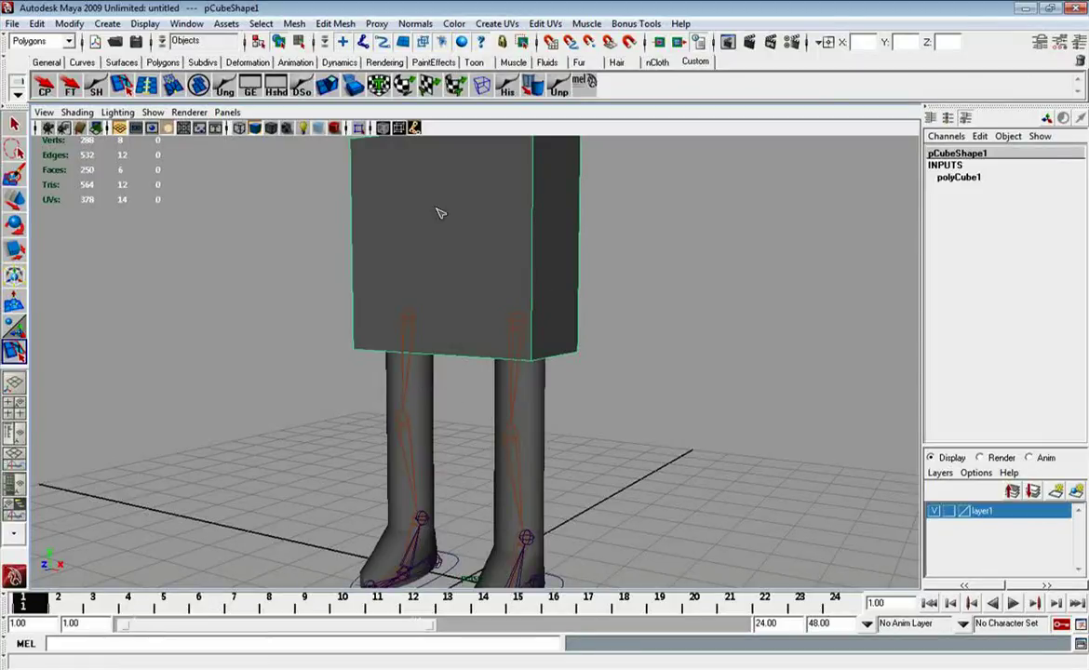
{"action": "key", "text": "q"}
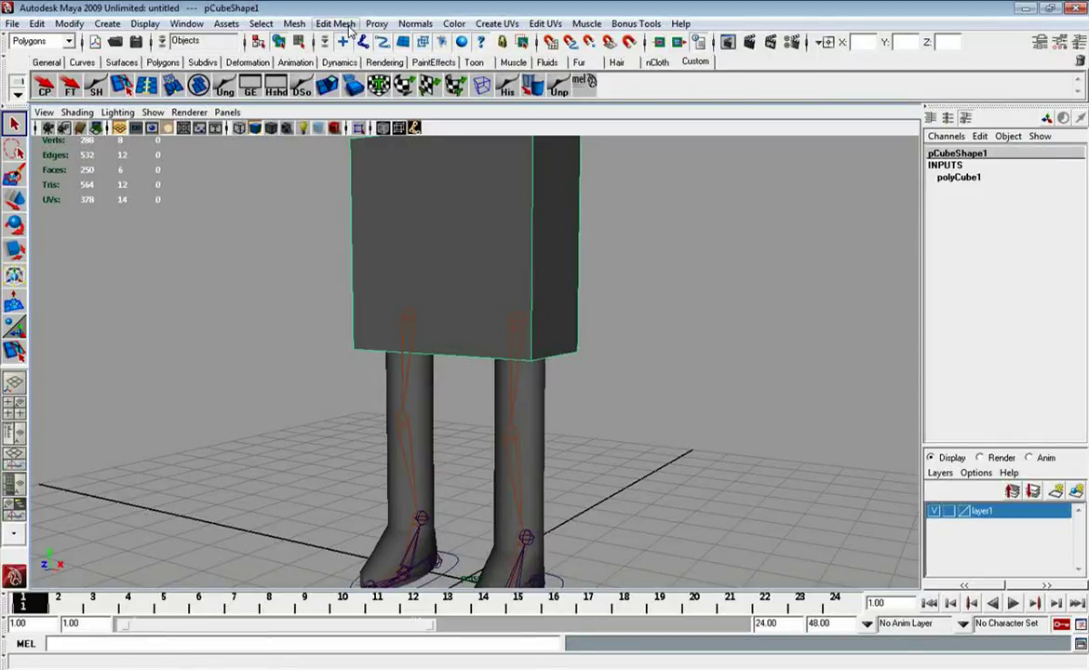
{"action": "left_click", "coordinate": [334, 24]}
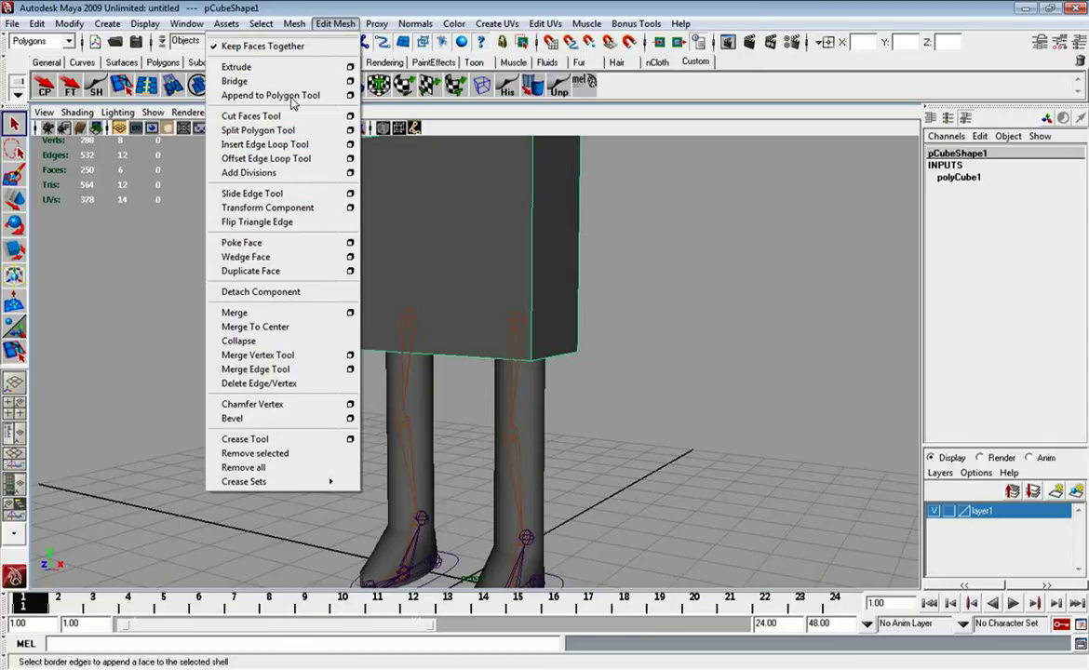
{"action": "left_click", "coordinate": [266, 145]}
{"action": "mouse_move", "coordinate": [540, 302]}
{"action": "left_mouse_down"}
{"action": "mouse_move", "coordinate": [538, 338]}
{"action": "mouse_move", "coordinate": [547, 333]}
{"action": "mouse_move", "coordinate": [537, 282]}
{"action": "mouse_move", "coordinate": [523, 286]}
{"action": "mouse_move", "coordinate": [536, 284]}
{"action": "left_mouse_up"}
{"action": "left_click", "coordinate": [538, 251]}
Add vertical edge loops down the skirt box, including one above the left leg
{"action": "mouse_move", "coordinate": [449, 389]}
{"action": "left_mouse_down", "text": "alt"}
{"action": "mouse_move", "coordinate": [498, 393]}
{"action": "mouse_move", "coordinate": [472, 404]}
{"action": "left_mouse_up", "text": "alt"}
{"action": "left_click", "coordinate": [467, 399]}
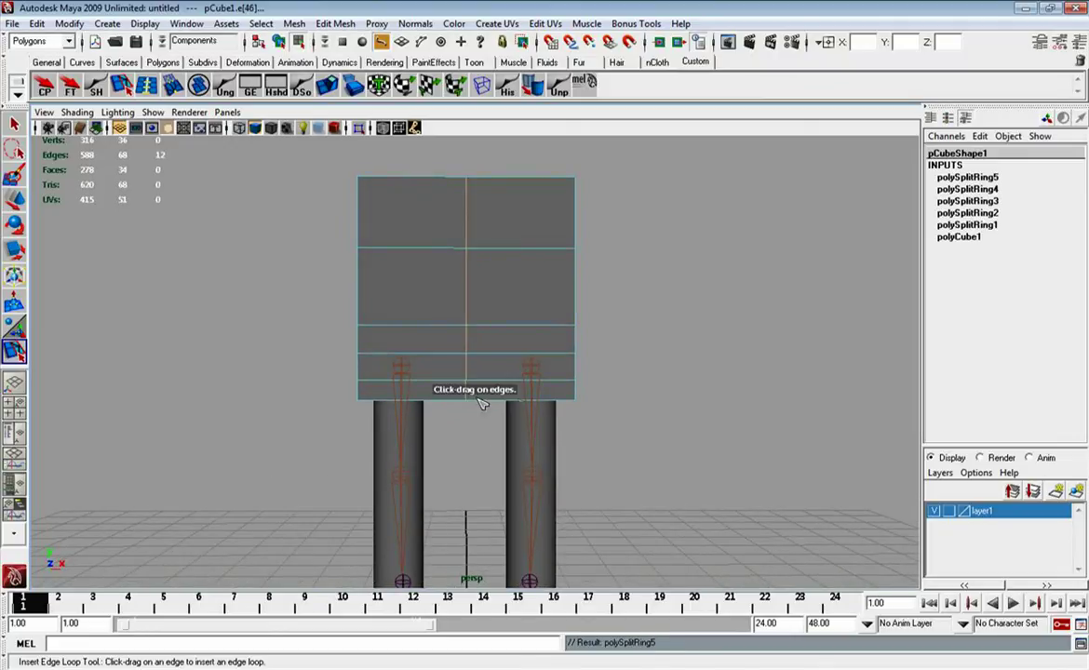
{"action": "left_click", "coordinate": [532, 398]}
{"action": "left_click", "coordinate": [418, 404]}
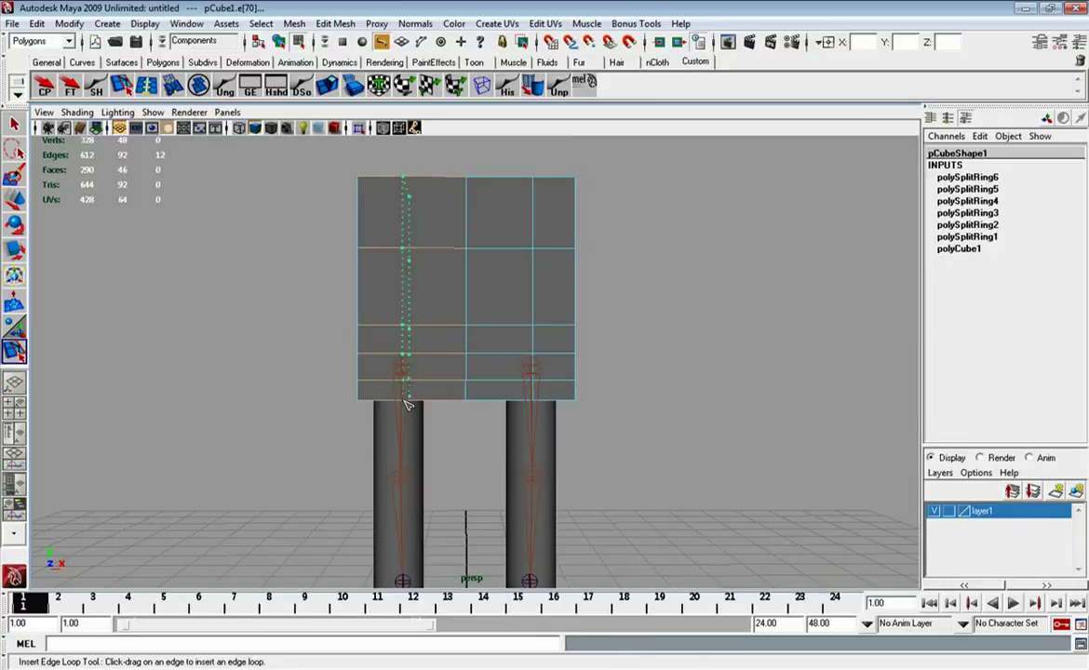
{"action": "left_click_drag", "start_coordinate": [418, 404], "coordinate": [483, 396], "text": "alt"}
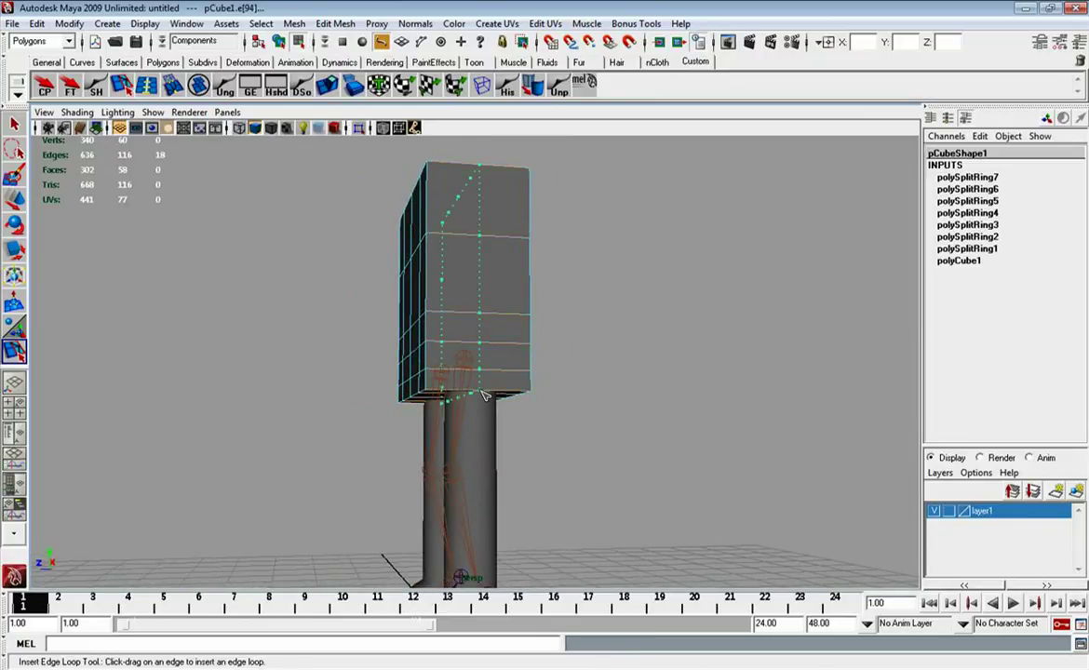
{"action": "left_click", "coordinate": [483, 396]}
{"action": "middle_click_drag", "start_coordinate": [513, 425], "coordinate": [563, 320], "text": "alt"}
{"action": "key", "text": "q"}
{"action": "mouse_move", "coordinate": [563, 320]}
{"action": "left_mouse_down", "text": "alt"}
{"action": "mouse_move", "coordinate": [546, 345]}
{"action": "mouse_move", "coordinate": [504, 335]}
{"action": "mouse_move", "coordinate": [486, 289]}
{"action": "left_mouse_up", "text": "alt"}
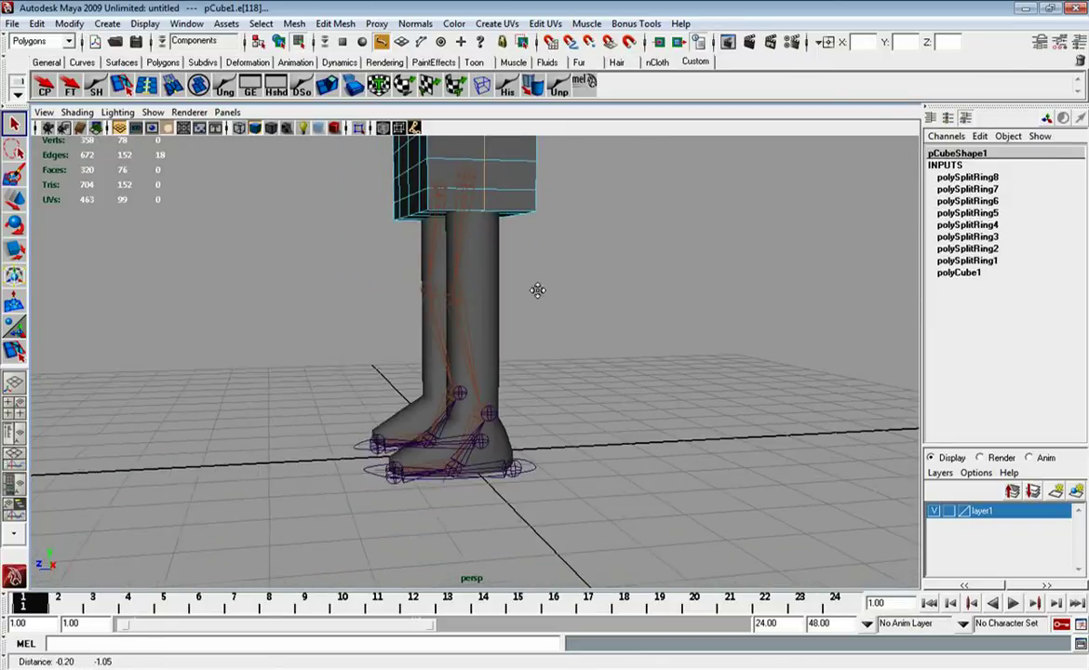
{"action": "middle_click_drag", "start_coordinate": [486, 289], "coordinate": [659, 335], "text": "alt"}
Start the Insert Edge Loop Tool and add the first loop around the shin
{"action": "mouse_move", "coordinate": [660, 335]}
{"action": "left_mouse_down", "text": "alt"}
{"action": "mouse_move", "coordinate": [564, 263]}
{"action": "mouse_move", "coordinate": [555, 338]}
{"action": "mouse_move", "coordinate": [530, 290]}
{"action": "mouse_move", "coordinate": [576, 277]}
{"action": "left_mouse_up", "text": "alt"}
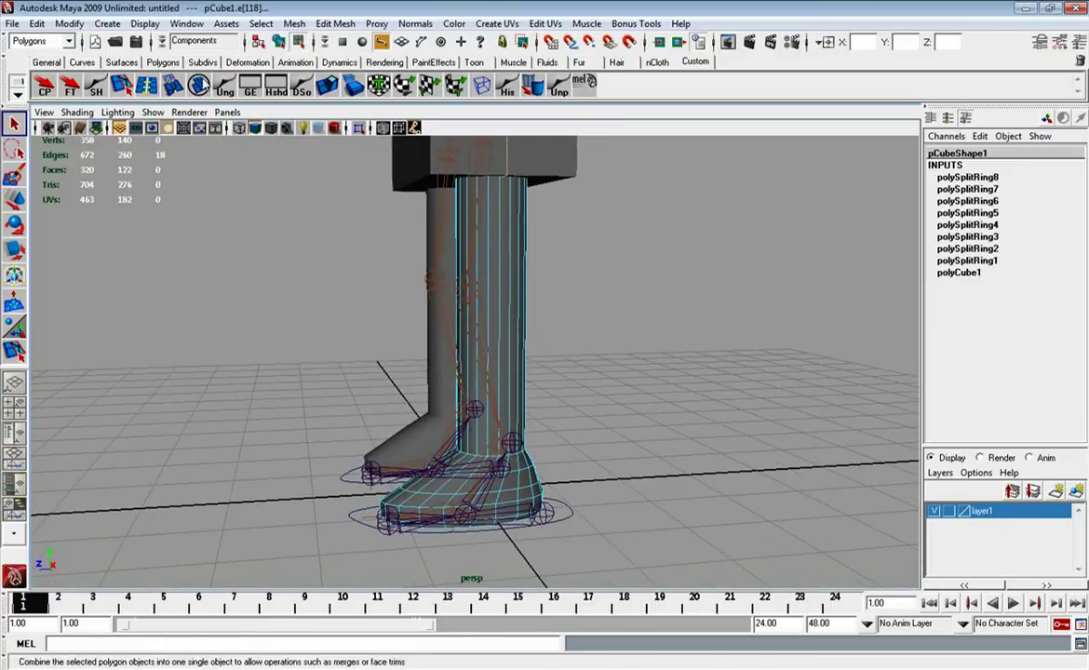
{"action": "left_click", "coordinate": [226, 23]}
{"action": "left_click", "coordinate": [186, 24]}
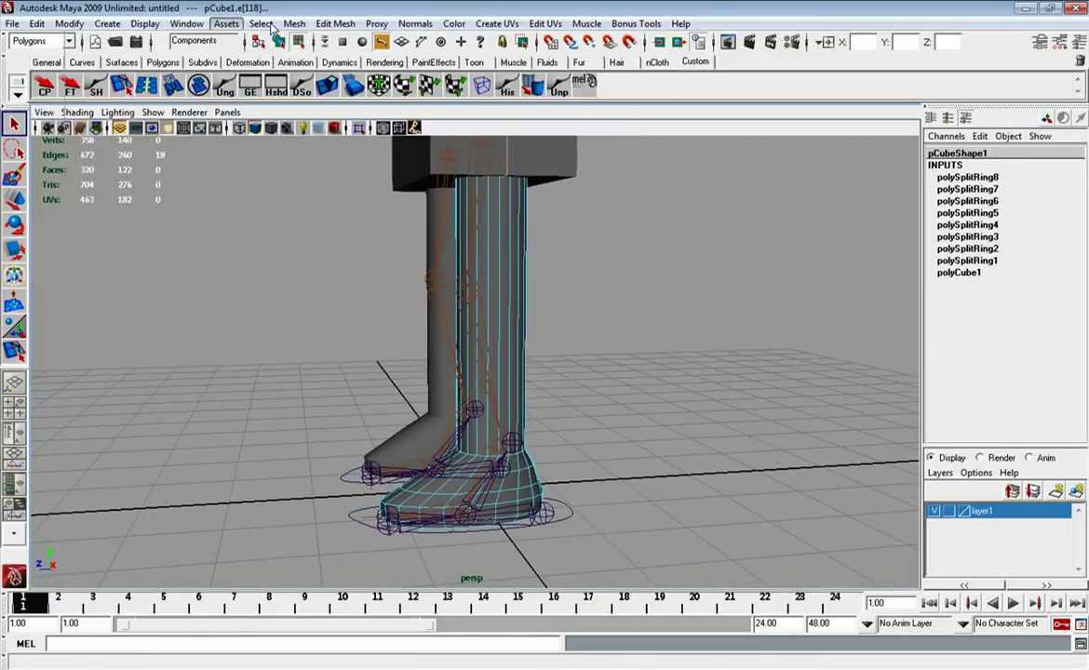
{"action": "left_click", "coordinate": [335, 24]}
{"action": "left_click", "coordinate": [300, 144]}
{"action": "mouse_move", "coordinate": [391, 279]}
{"action": "left_mouse_down", "text": "alt"}
{"action": "mouse_move", "coordinate": [449, 388]}
{"action": "mouse_move", "coordinate": [414, 260]}
{"action": "mouse_move", "coordinate": [497, 285]}
{"action": "left_mouse_up", "text": "alt"}
{"action": "left_click", "coordinate": [475, 262]}
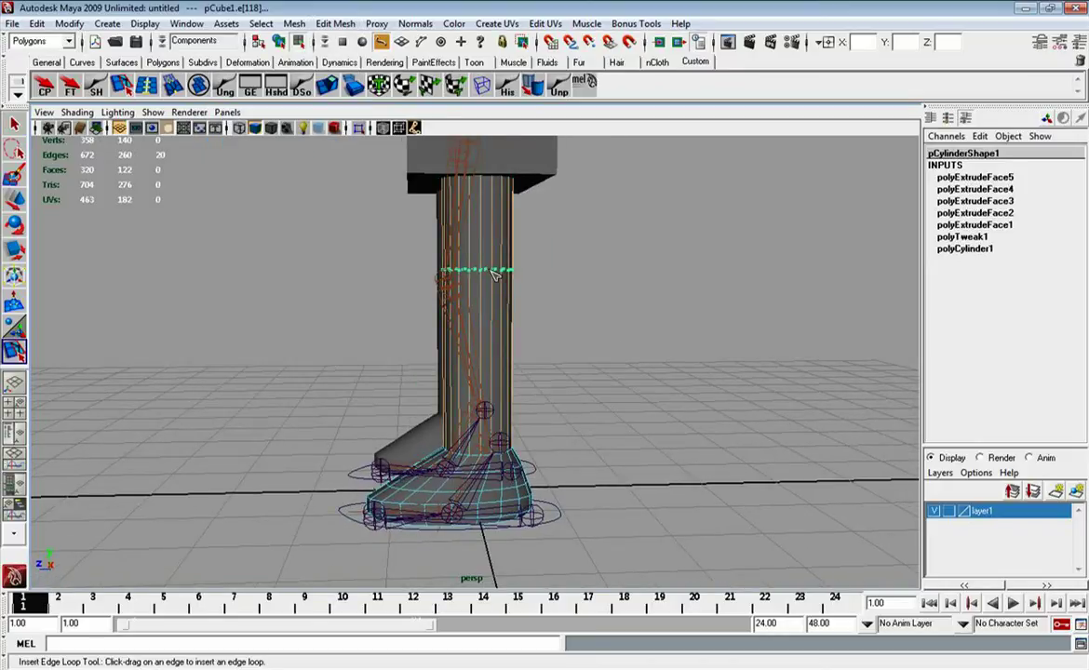
Add four more edge loops along the leg cylinder, five in total
{"action": "left_click", "coordinate": [496, 305]}
{"action": "left_click", "coordinate": [496, 306]}
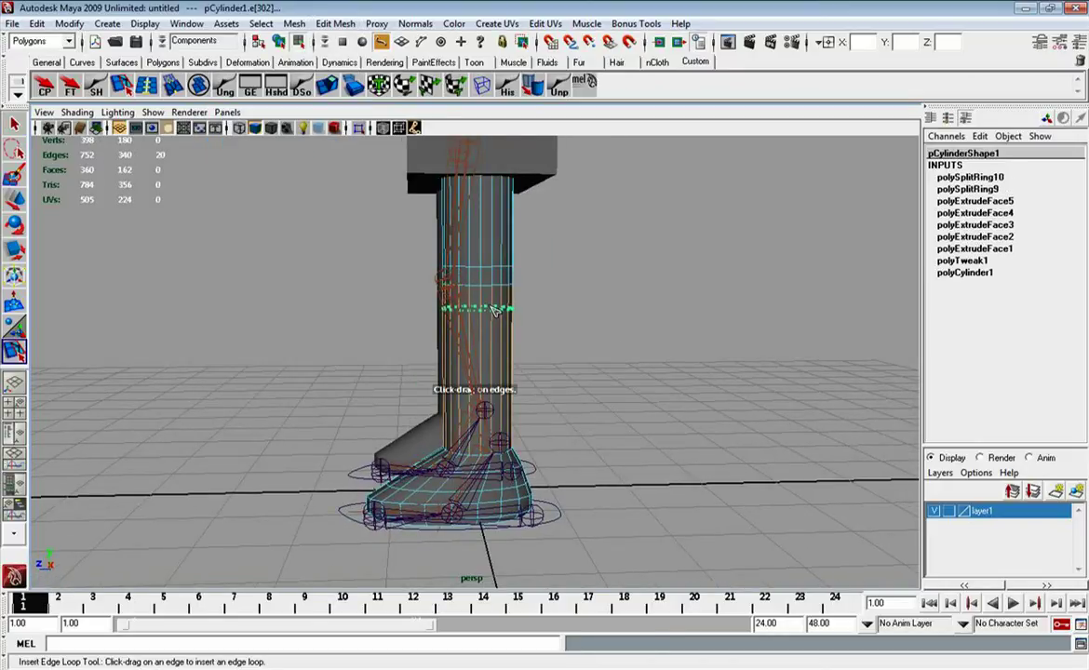
{"action": "left_click_drag", "start_coordinate": [496, 307], "coordinate": [499, 245], "text": "alt"}
{"action": "left_click", "coordinate": [499, 245]}
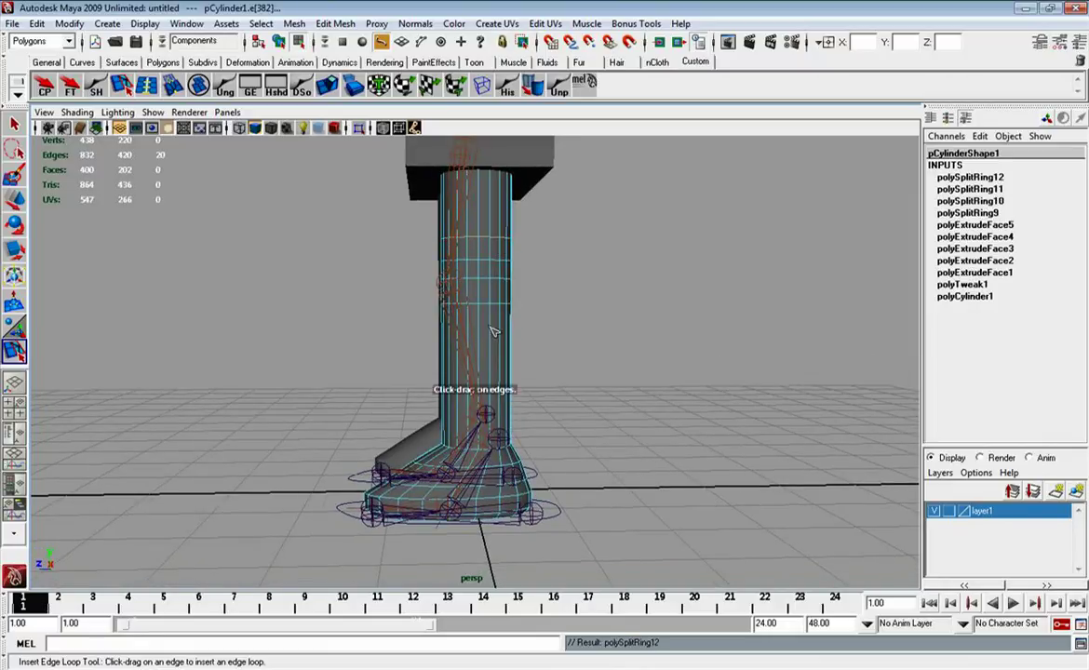
{"action": "left_click", "coordinate": [484, 328]}
{"action": "mouse_move", "coordinate": [484, 327]}
{"action": "left_mouse_down", "text": "alt"}
{"action": "mouse_move", "coordinate": [517, 341]}
{"action": "mouse_move", "coordinate": [650, 336]}
{"action": "mouse_move", "coordinate": [554, 301]}
{"action": "mouse_move", "coordinate": [388, 298]}
{"action": "mouse_move", "coordinate": [487, 312]}
{"action": "mouse_move", "coordinate": [555, 338]}
{"action": "mouse_move", "coordinate": [406, 297]}
{"action": "mouse_move", "coordinate": [438, 299]}
{"action": "left_mouse_up", "text": "alt"}
Select the whole old left leg mesh and remove it with Ctrl+H
{"action": "key", "text": "w"}
{"action": "left_click", "coordinate": [625, 296]}
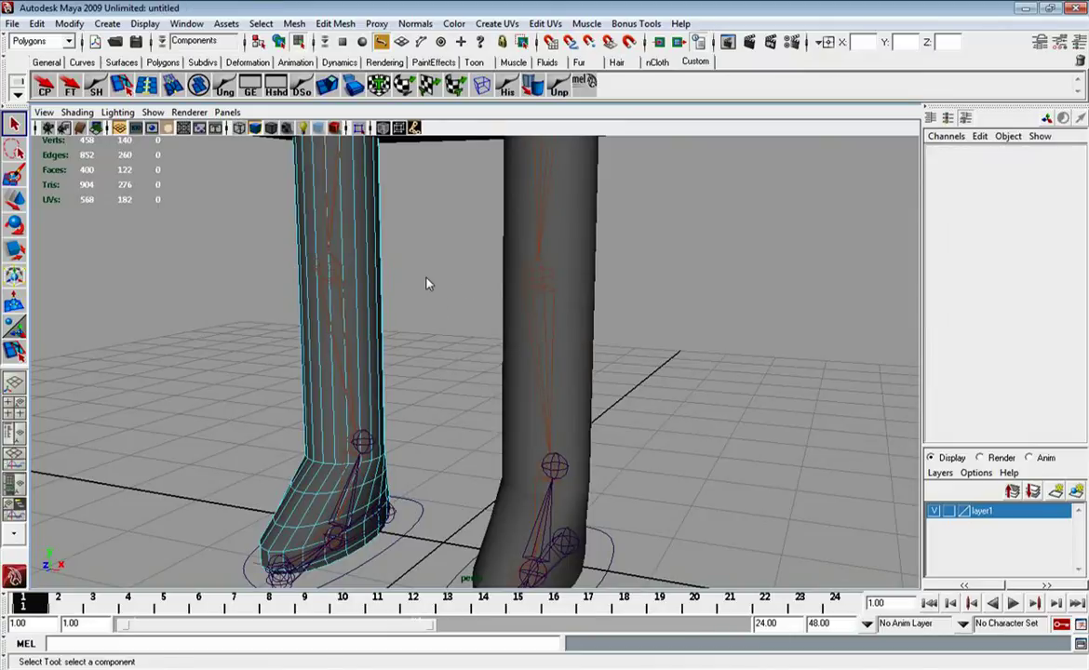
{"action": "left_click", "coordinate": [377, 275]}
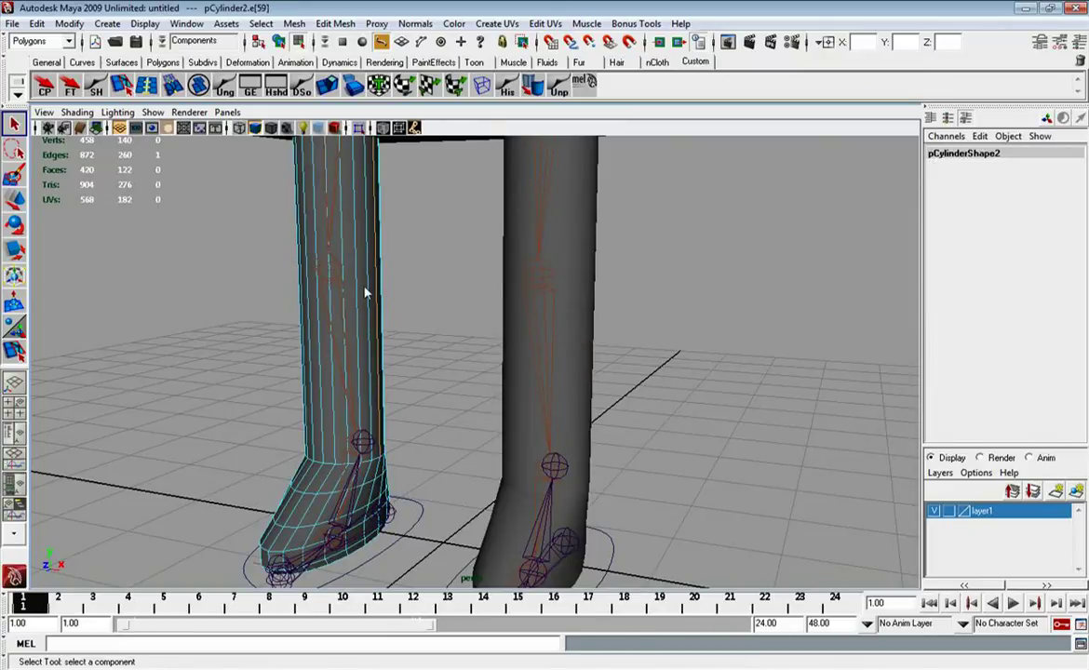
{"action": "right_click_drag", "start_coordinate": [366, 293], "coordinate": [425, 267]}
{"action": "left_click", "coordinate": [377, 271]}
{"action": "key", "text": "ctrl+h"}
Select the edge-looped leg mesh and duplicate it
{"action": "left_click", "coordinate": [551, 303]}
{"action": "left_click", "coordinate": [583, 323]}
{"action": "left_click_drag", "start_coordinate": [584, 323], "coordinate": [521, 326], "text": "alt"}
{"action": "mouse_move", "coordinate": [521, 325]}
{"action": "right_mouse_down", "text": "alt"}
{"action": "mouse_move", "coordinate": [465, 338]}
{"action": "mouse_move", "coordinate": [460, 299]}
{"action": "right_mouse_up", "text": "alt"}
{"action": "key", "text": "ctrl+d"}
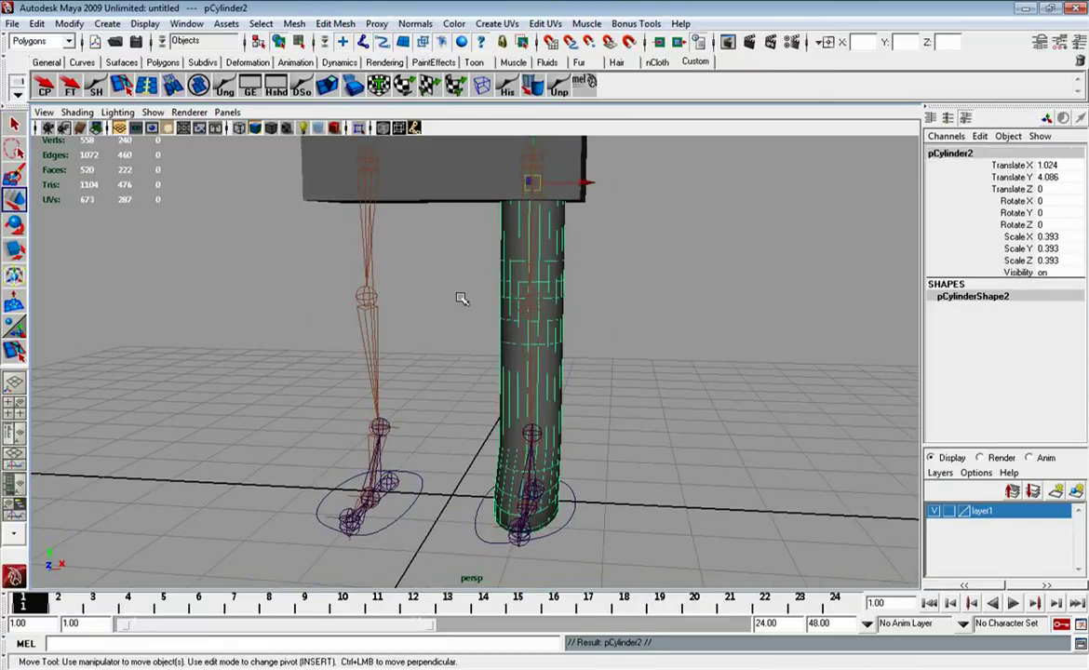
{"action": "left_click", "coordinate": [738, 298]}
{"action": "left_click", "coordinate": [548, 277]}
{"action": "key", "text": "ctrl+z"}
{"action": "left_click", "coordinate": [561, 276]}
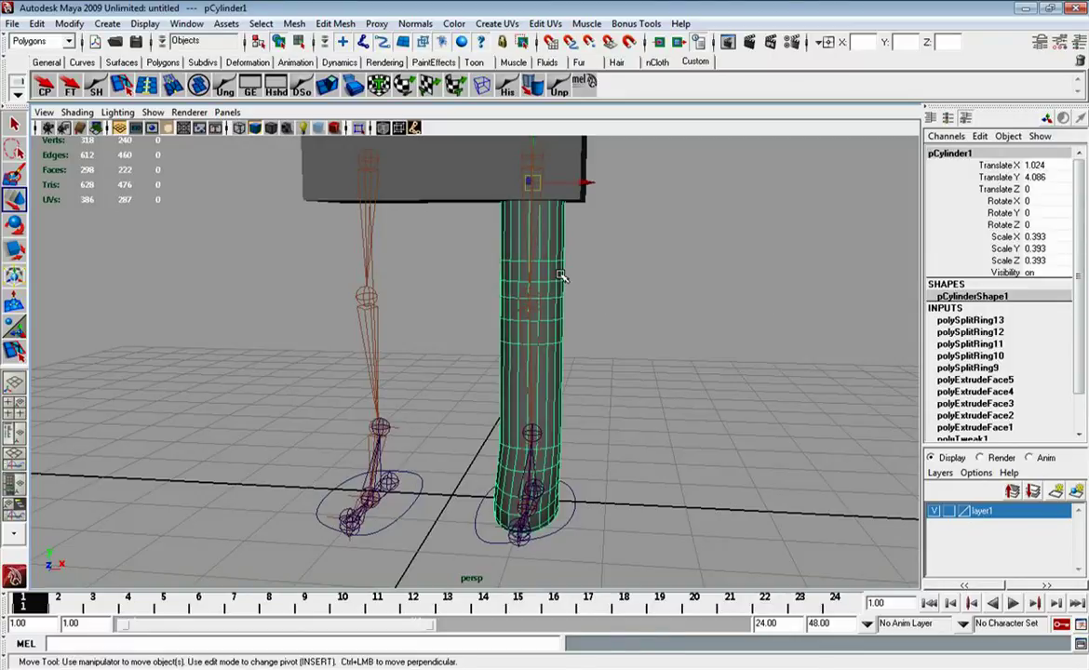
{"action": "left_click", "coordinate": [601, 168]}
Reselect the leg cylinder, undo an accidental move, and duplicate it
{"action": "left_click", "coordinate": [538, 263]}
{"action": "left_click", "coordinate": [566, 235]}
{"action": "left_click", "coordinate": [557, 213]}
{"action": "left_click_drag", "start_coordinate": [589, 184], "coordinate": [617, 182]}
{"action": "key", "text": "ctrl+z"}
{"action": "key", "text": "ctrl+d"}
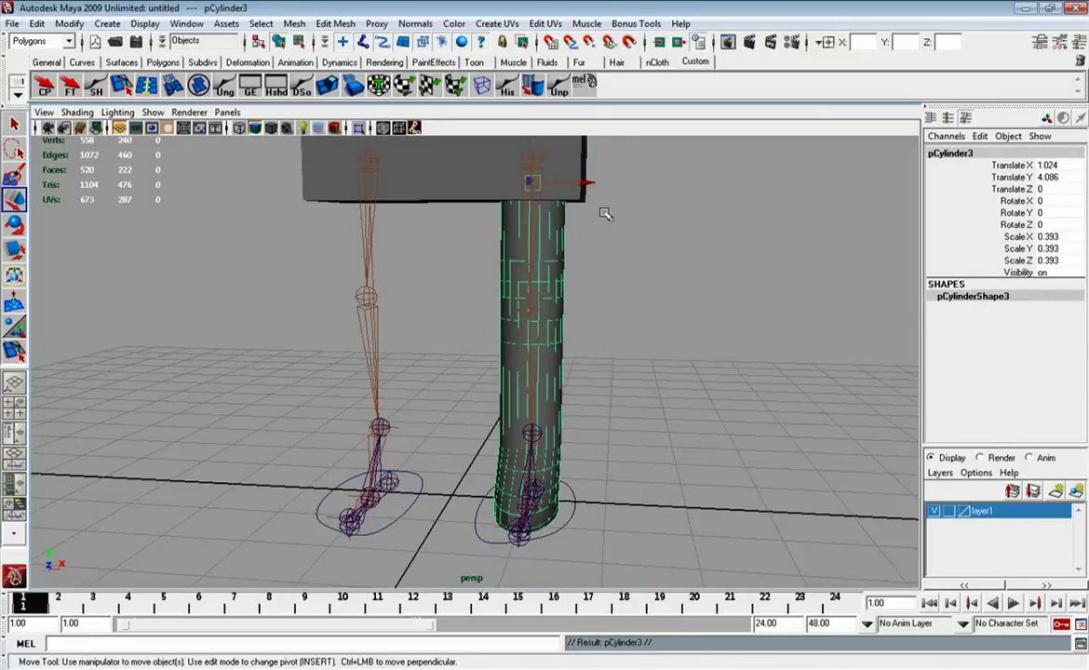
Group the duplicated leg and set the group's Scale X to -1 to mirror it
{"action": "key", "text": "ctrl+g"}
{"action": "left_click", "coordinate": [1051, 238]}
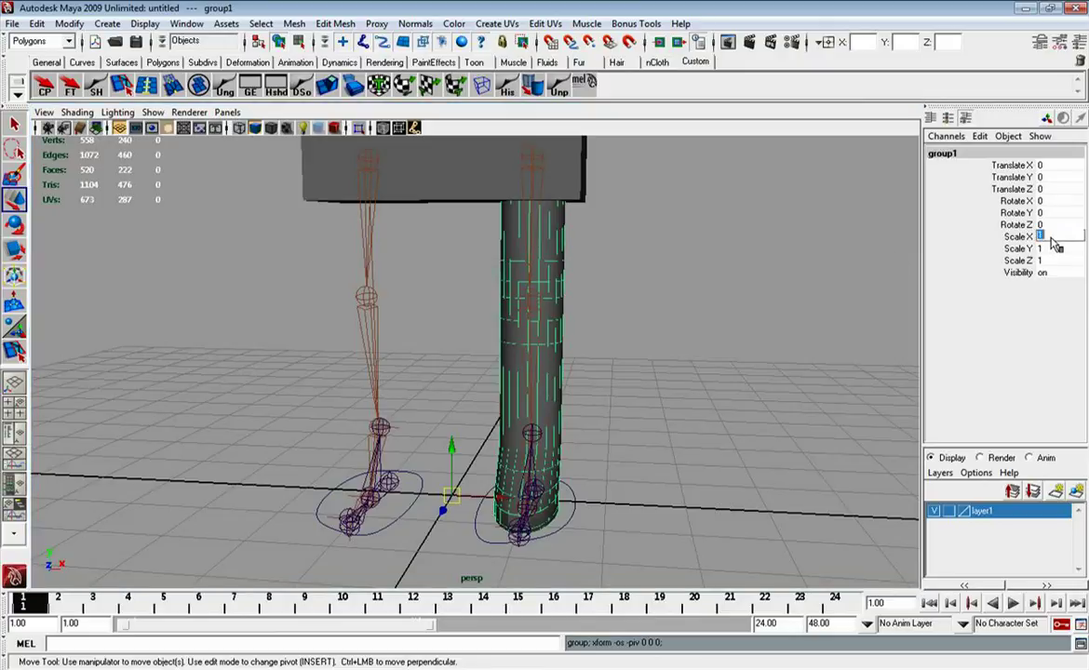
{"action": "key", "text": "Return"}
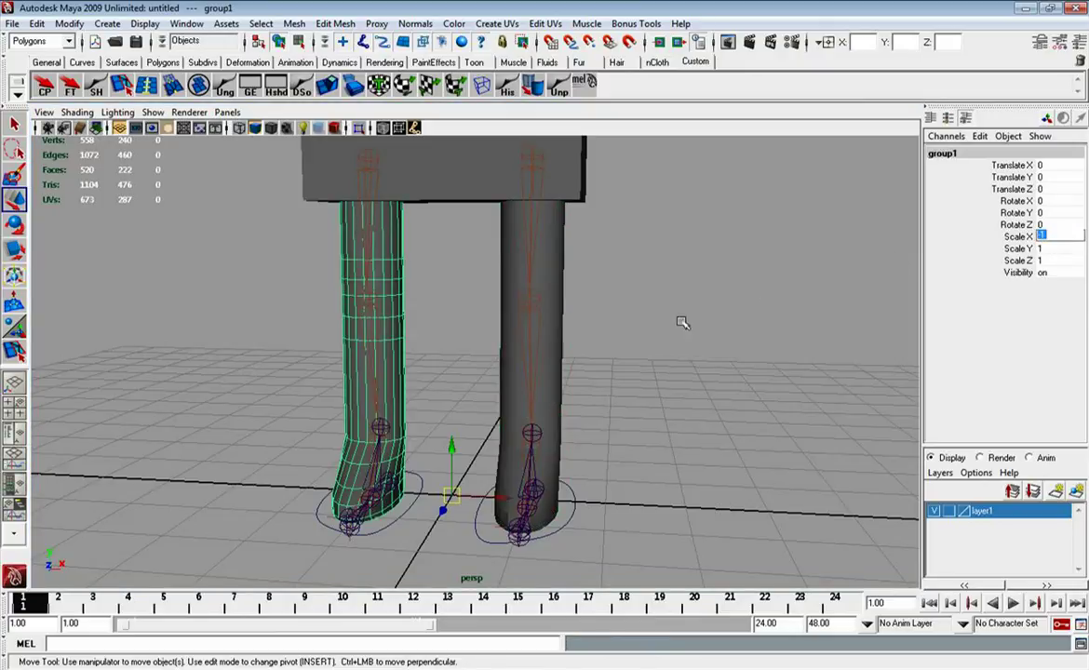
{"action": "left_click", "coordinate": [36, 24]}
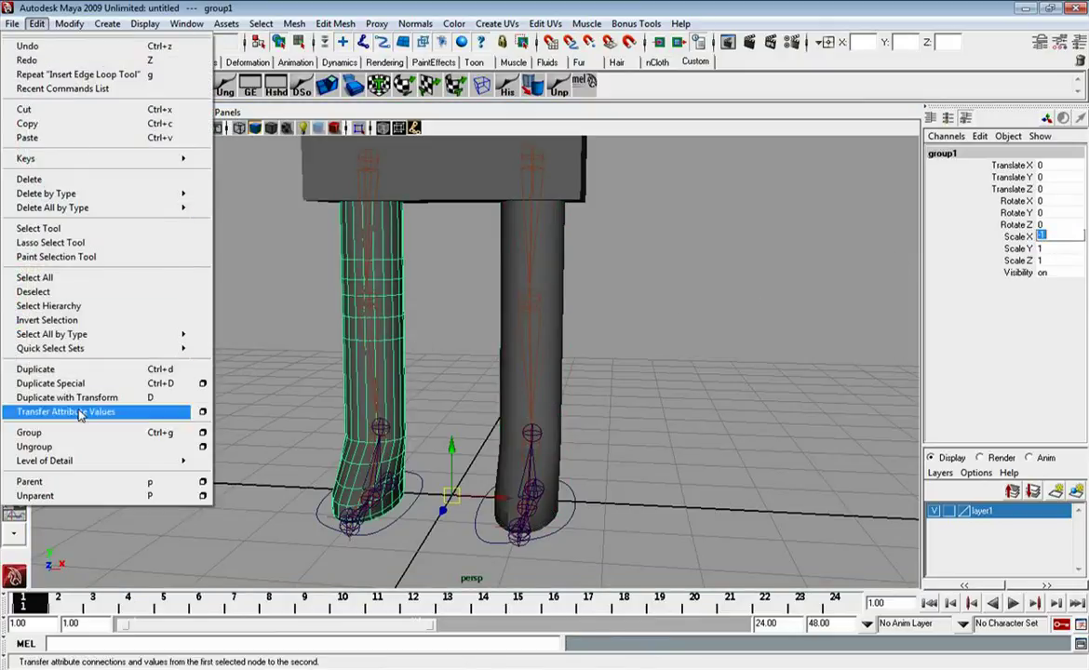
Ungroup group1, then select each leg mesh and orbit to check both legs
{"action": "left_click", "coordinate": [64, 452]}
{"action": "left_click", "coordinate": [230, 427]}
{"action": "mouse_move", "coordinate": [231, 428]}
{"action": "left_mouse_down", "text": "alt"}
{"action": "mouse_move", "coordinate": [226, 389]}
{"action": "mouse_move", "coordinate": [302, 355]}
{"action": "mouse_move", "coordinate": [510, 342]}
{"action": "mouse_move", "coordinate": [450, 353]}
{"action": "mouse_move", "coordinate": [503, 298]}
{"action": "mouse_move", "coordinate": [486, 336]}
{"action": "mouse_move", "coordinate": [369, 321]}
{"action": "left_mouse_up", "text": "alt"}
{"action": "left_click", "coordinate": [421, 340]}
{"action": "left_click", "coordinate": [482, 313]}
{"action": "mouse_move", "coordinate": [435, 316]}
{"action": "left_mouse_down", "text": "alt"}
{"action": "mouse_move", "coordinate": [389, 318]}
{"action": "mouse_move", "coordinate": [372, 333]}
{"action": "mouse_move", "coordinate": [482, 323]}
{"action": "mouse_move", "coordinate": [407, 330]}
{"action": "mouse_move", "coordinate": [236, 252]}
{"action": "mouse_move", "coordinate": [266, 271]}
{"action": "left_mouse_up", "text": "alt"}
{"action": "left_click_drag", "start_coordinate": [291, 346], "coordinate": [317, 345], "text": "alt"}
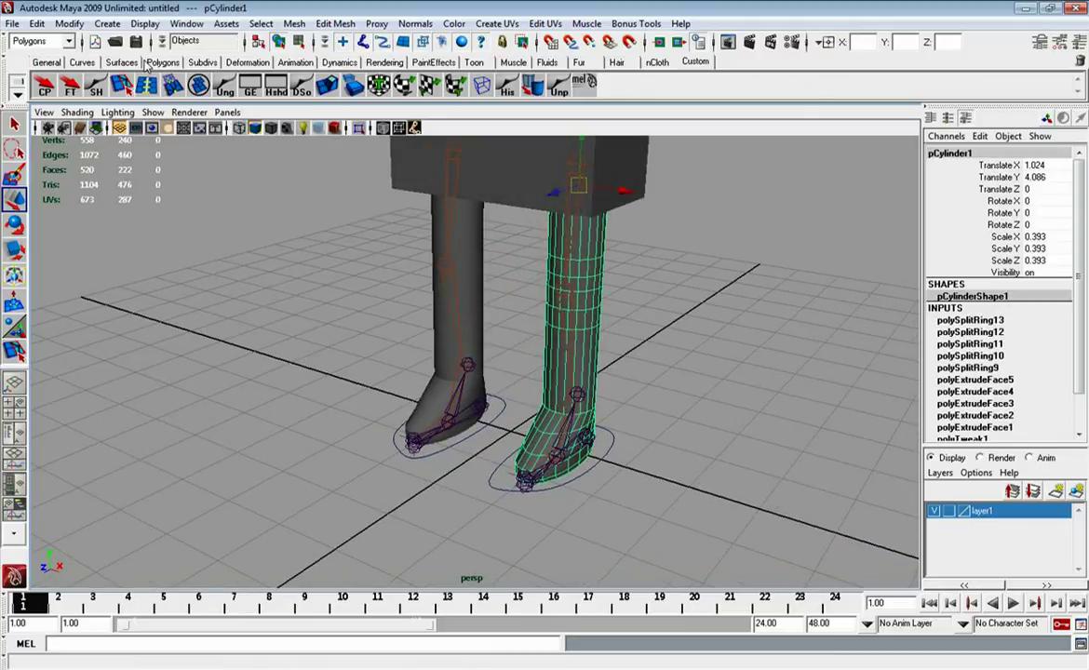
{"action": "left_click", "coordinate": [154, 63]}
{"action": "left_click", "coordinate": [121, 63]}
{"action": "left_click", "coordinate": [82, 62]}
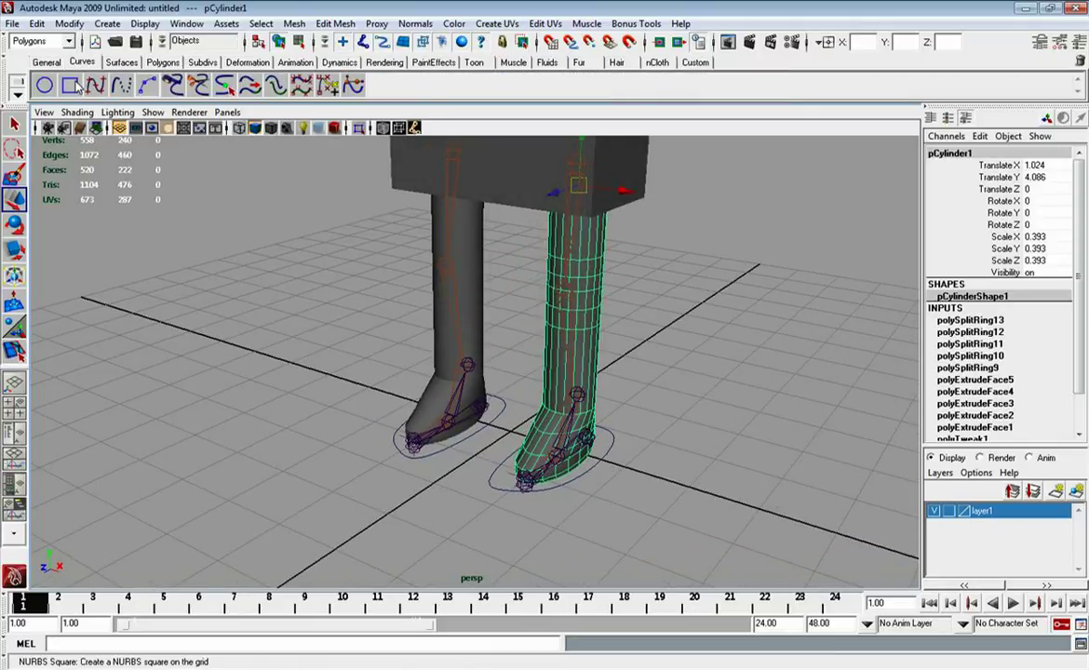
{"action": "left_click", "coordinate": [70, 85]}
{"action": "left_click_drag", "start_coordinate": [190, 258], "coordinate": [397, 501], "text": "alt"}
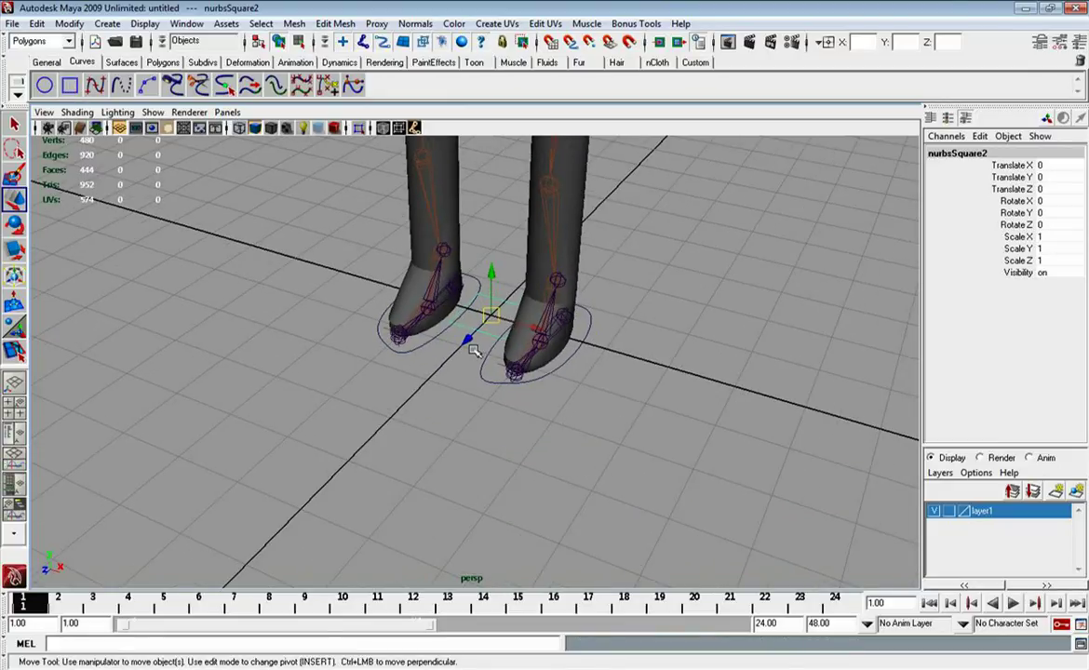
{"action": "left_click_drag", "start_coordinate": [451, 349], "coordinate": [222, 531]}
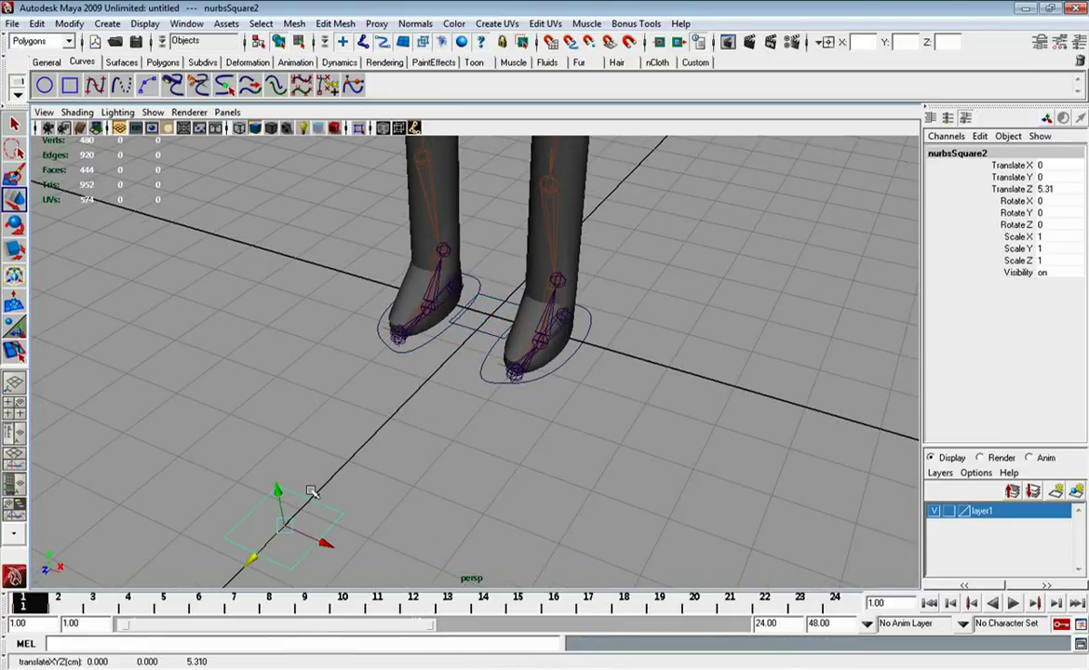
{"action": "left_click", "coordinate": [340, 496]}
{"action": "left_click", "coordinate": [330, 504]}
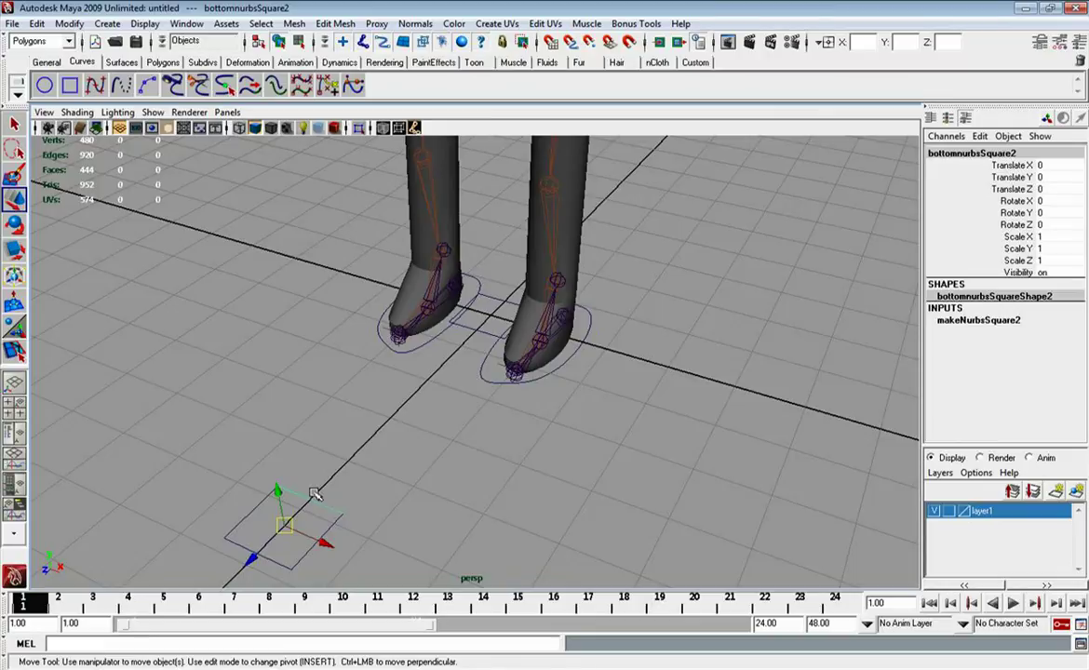
{"action": "key", "text": "Delete"}
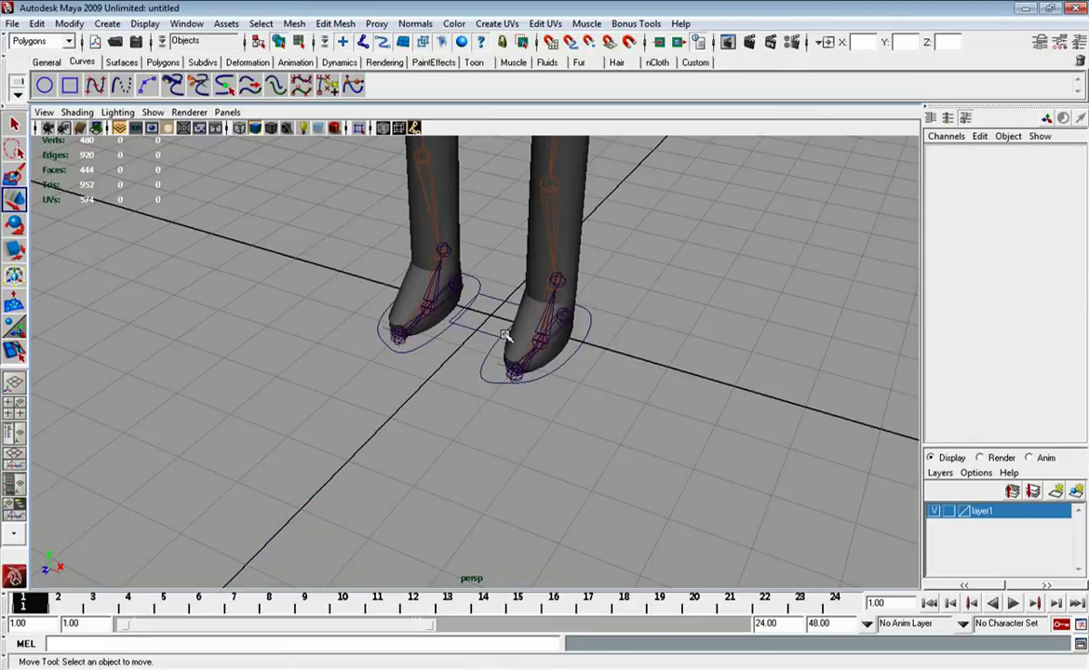
{"action": "left_click", "coordinate": [476, 332]}
{"action": "key", "text": "Up"}
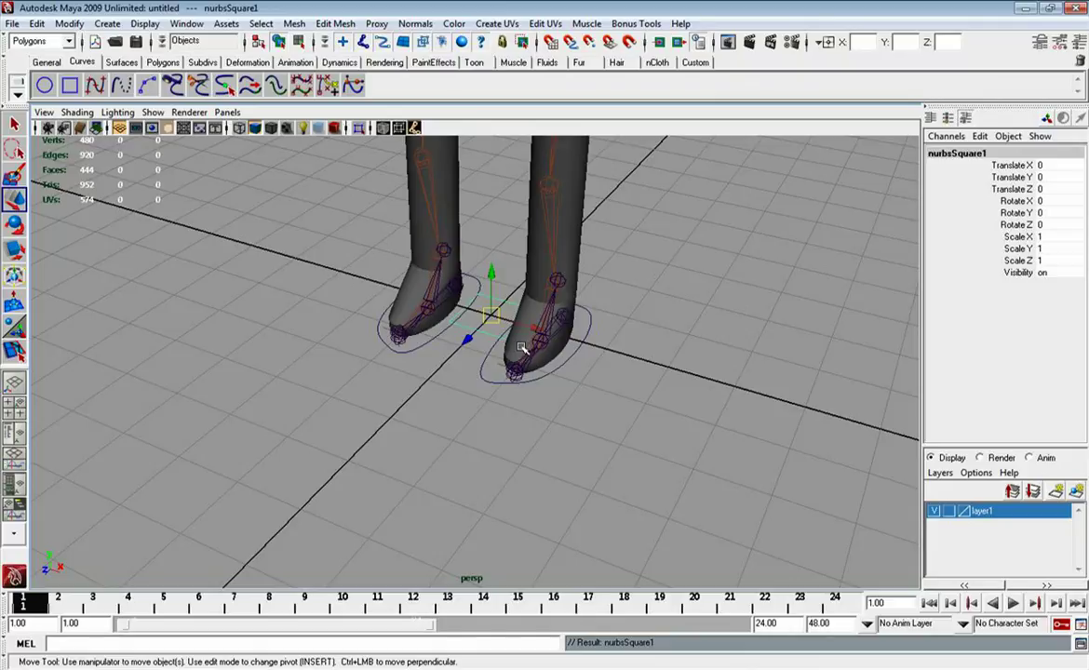
{"action": "left_click", "coordinate": [520, 348]}
{"action": "mouse_move", "coordinate": [376, 379]}
{"action": "left_mouse_down", "text": "alt"}
{"action": "mouse_move", "coordinate": [287, 311]}
{"action": "mouse_move", "coordinate": [287, 287]}
{"action": "left_mouse_up", "text": "alt"}
{"action": "mouse_move", "coordinate": [286, 287]}
{"action": "middle_mouse_down", "text": "alt"}
{"action": "mouse_move", "coordinate": [318, 319]}
{"action": "mouse_move", "coordinate": [302, 290]}
{"action": "mouse_move", "coordinate": [303, 311]}
{"action": "middle_mouse_up", "text": "alt"}
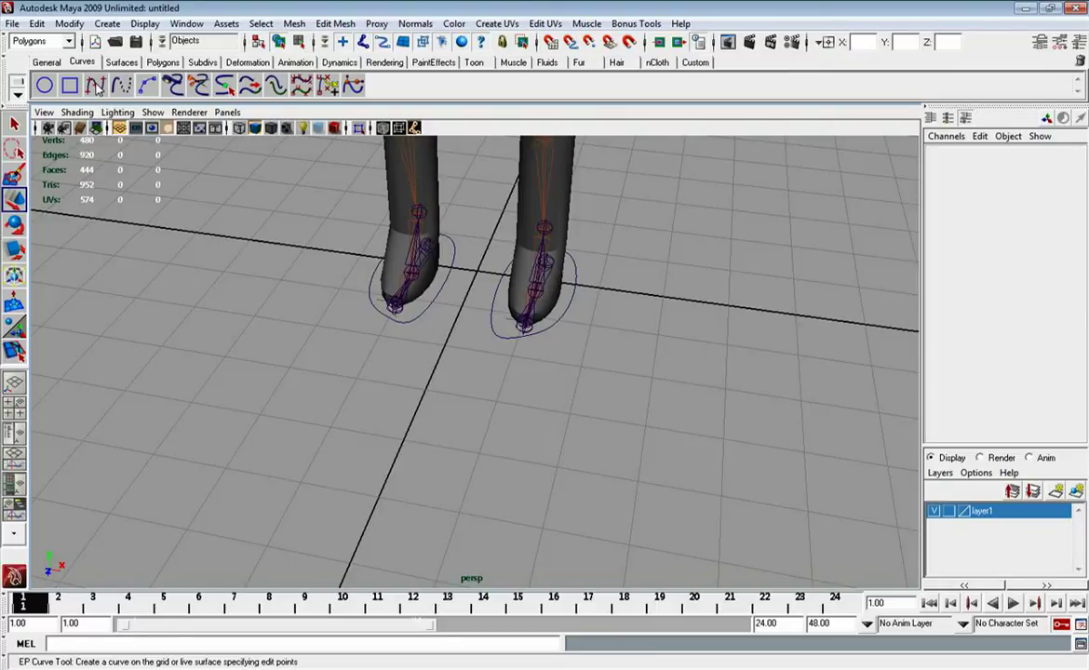
Draw curve1, a four-point 1 Linear EP square, flat on the floor grid
{"action": "double_click", "coordinate": [96, 87]}
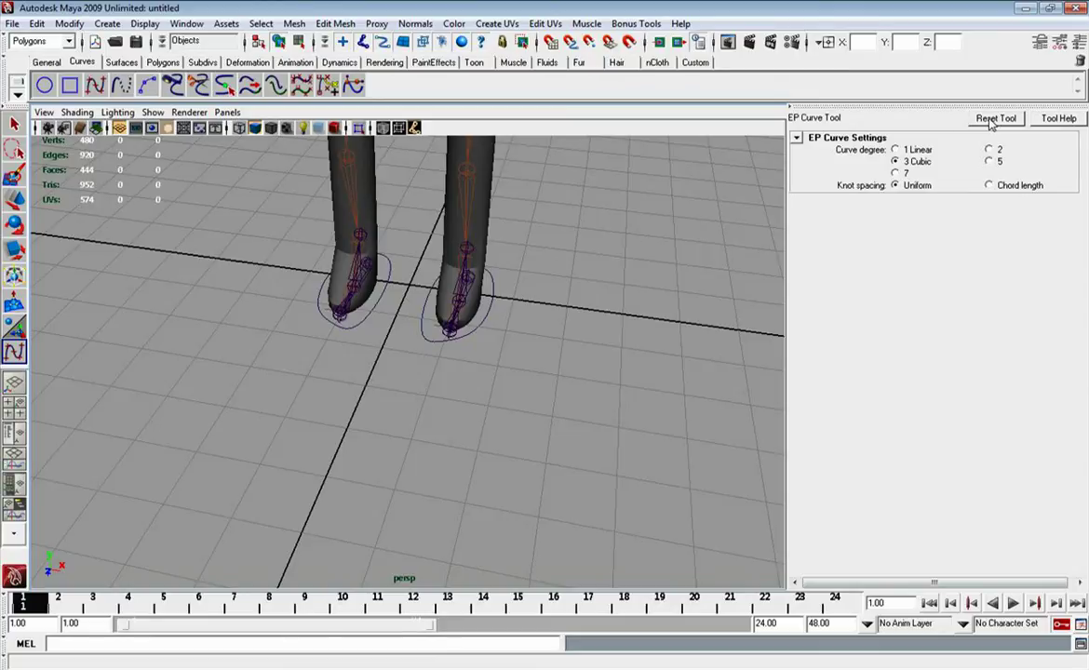
{"action": "left_click", "coordinate": [897, 150]}
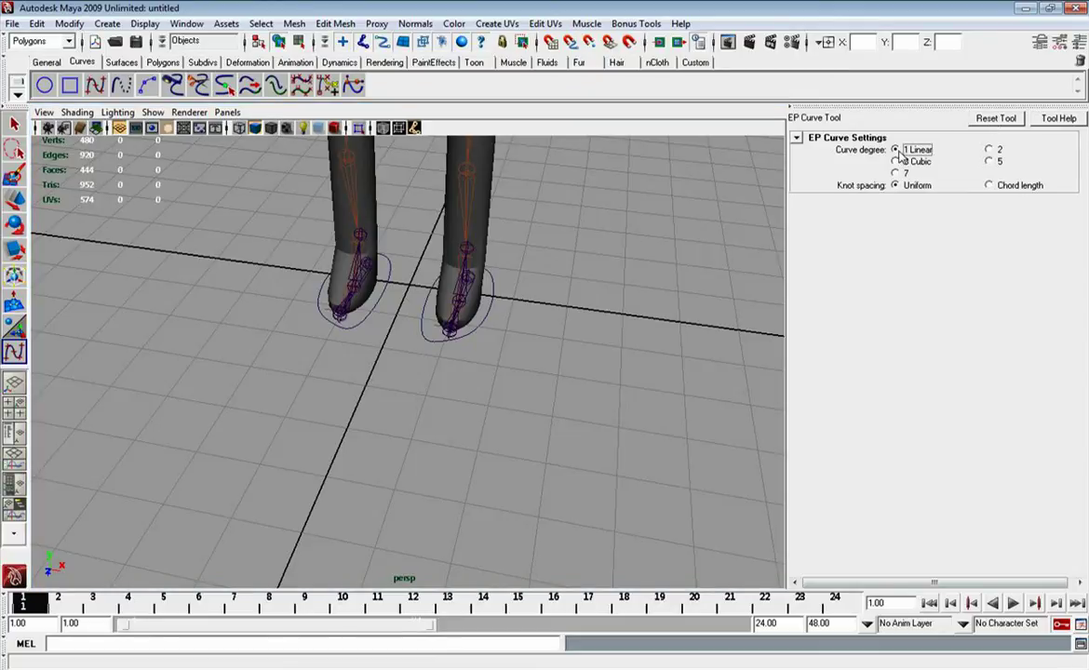
{"action": "mouse_move", "coordinate": [365, 420]}
{"action": "left_mouse_down", "text": "alt"}
{"action": "mouse_move", "coordinate": [371, 386]}
{"action": "mouse_move", "coordinate": [392, 396]}
{"action": "left_mouse_up", "text": "alt"}
{"action": "left_click", "coordinate": [437, 379]}
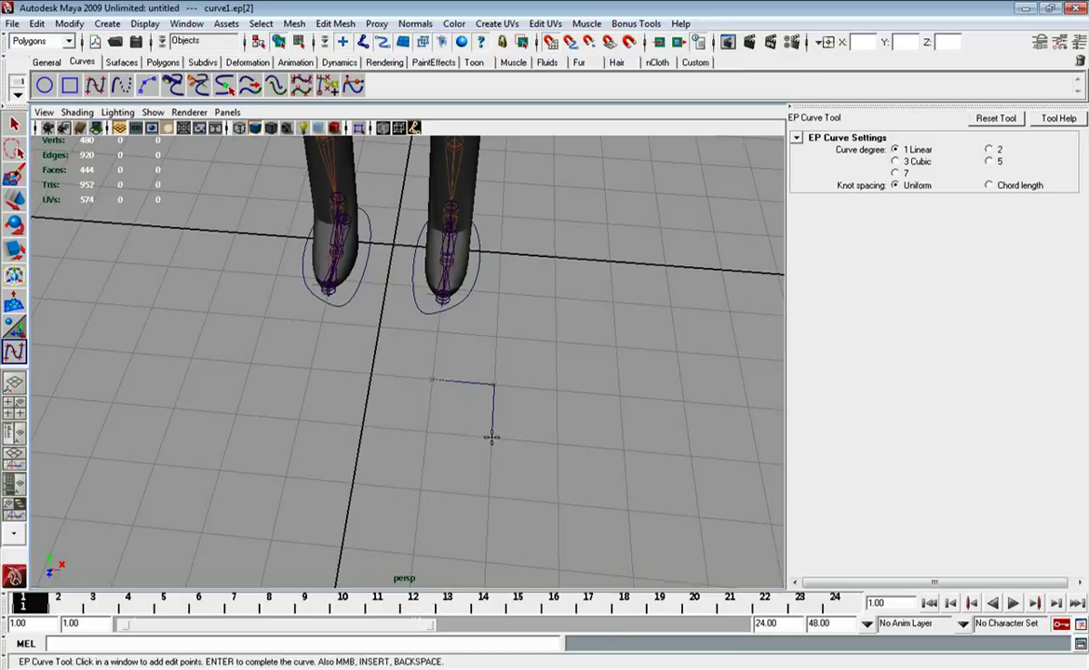
{"action": "mouse_move", "coordinate": [481, 403]}
{"action": "left_mouse_down", "text": "alt"}
{"action": "mouse_move", "coordinate": [418, 379]}
{"action": "mouse_move", "coordinate": [522, 432]}
{"action": "mouse_move", "coordinate": [487, 433]}
{"action": "mouse_move", "coordinate": [497, 433]}
{"action": "mouse_move", "coordinate": [430, 388]}
{"action": "mouse_move", "coordinate": [518, 443]}
{"action": "left_mouse_up", "text": "alt"}
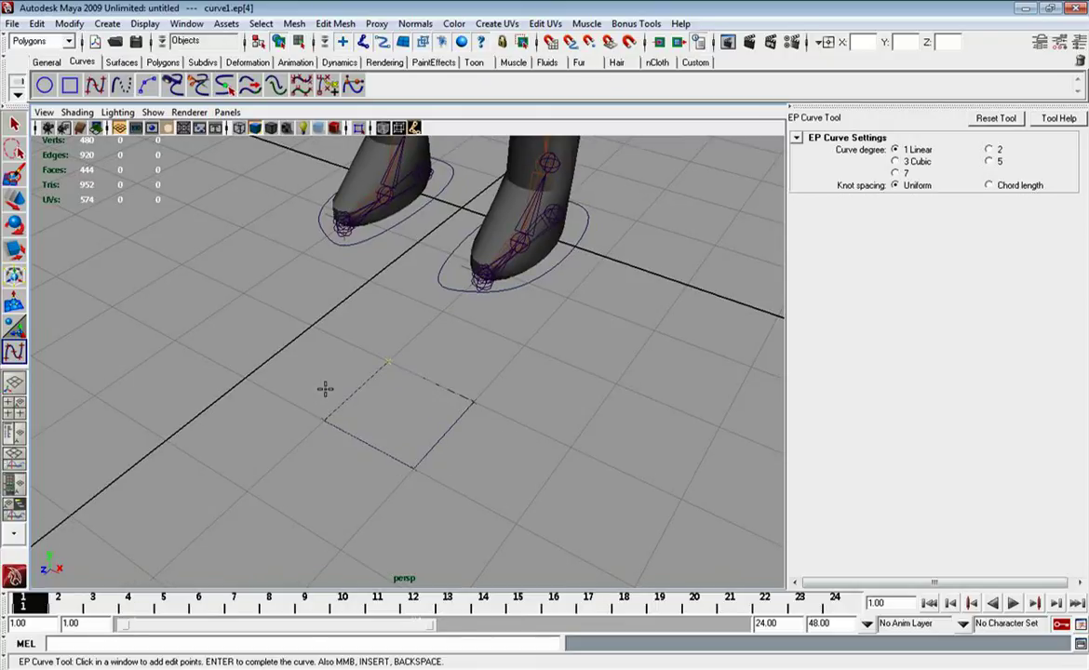
{"action": "key", "text": "q"}
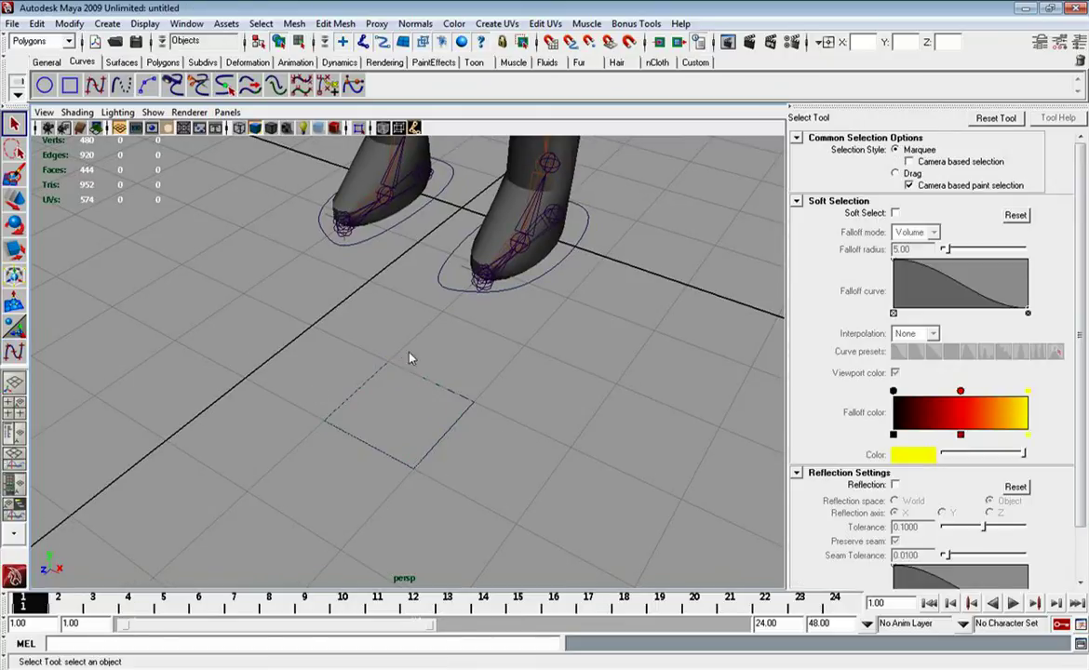
{"action": "key", "text": "w"}
{"action": "mouse_move", "coordinate": [411, 346]}
{"action": "left_mouse_down", "text": "alt"}
{"action": "mouse_move", "coordinate": [365, 311]}
{"action": "mouse_move", "coordinate": [391, 280]}
{"action": "mouse_move", "coordinate": [358, 309]}
{"action": "mouse_move", "coordinate": [503, 244]}
{"action": "left_mouse_up", "text": "alt"}
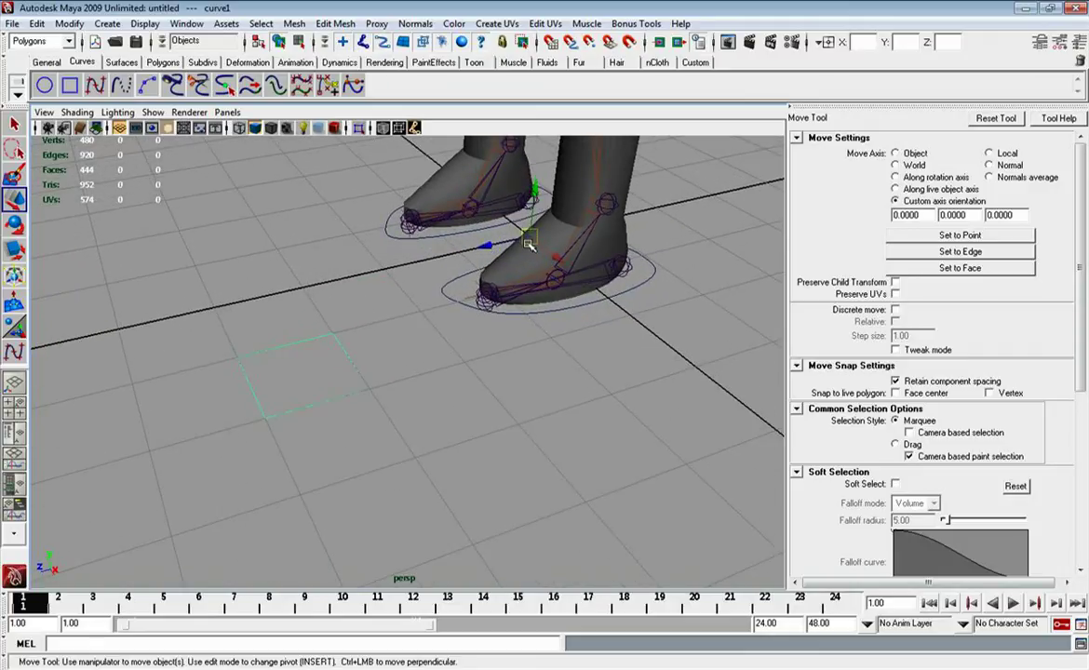
Center the square curve's pivot with Modify > Center Pivot
{"action": "left_click", "coordinate": [36, 23]}
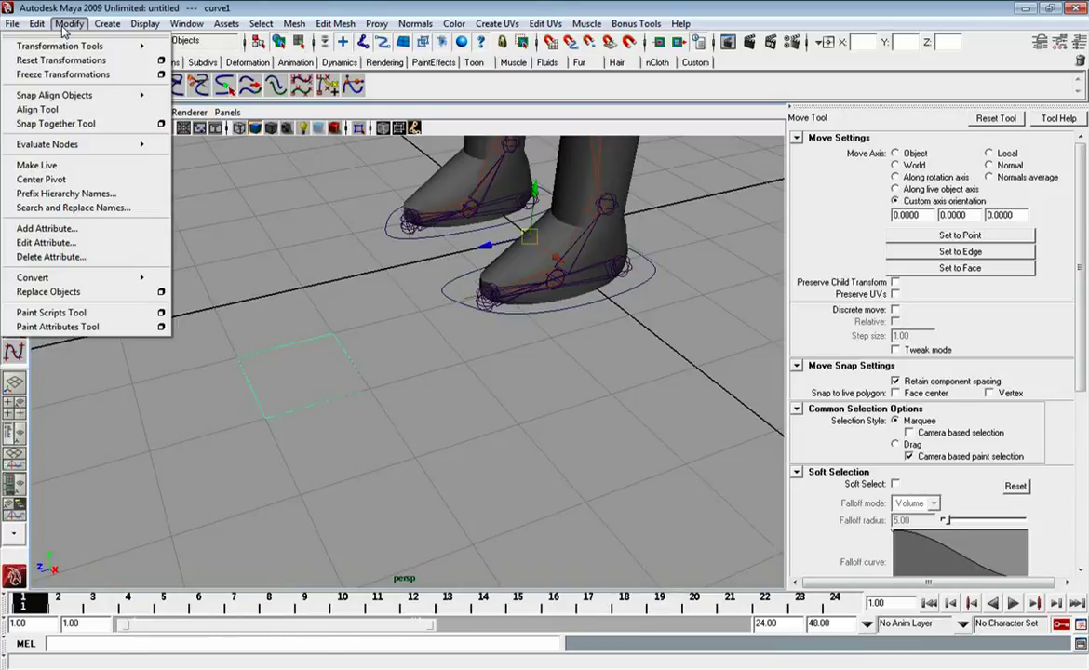
{"action": "left_click", "coordinate": [40, 179]}
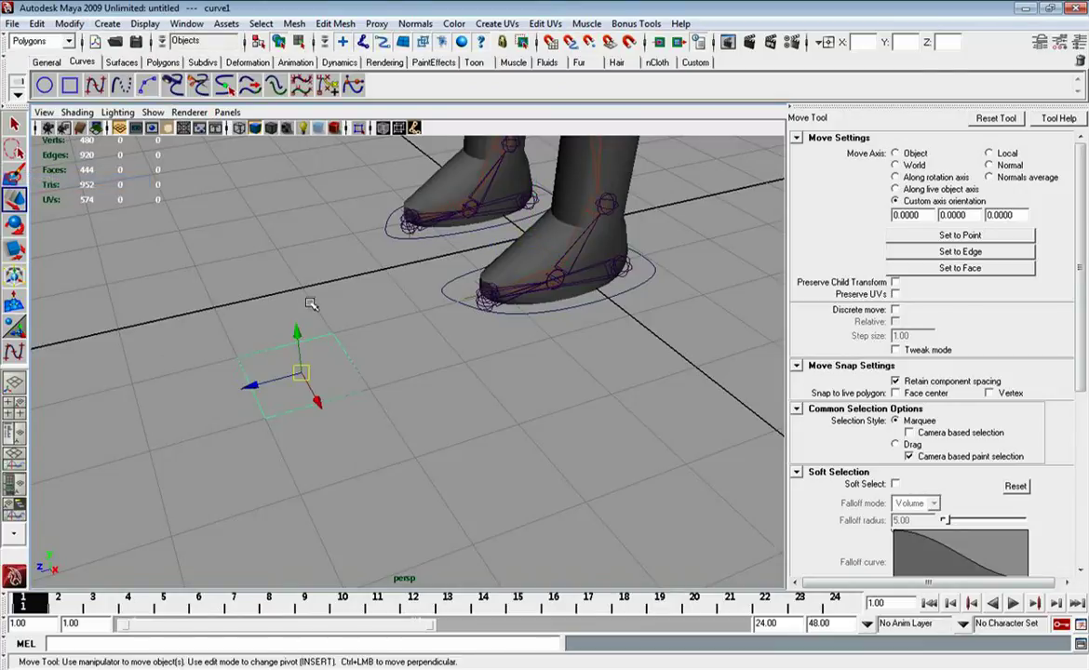
{"action": "mouse_move", "coordinate": [311, 304]}
{"action": "middle_mouse_down", "text": "alt"}
{"action": "mouse_move", "coordinate": [287, 317]}
{"action": "mouse_move", "coordinate": [334, 360]}
{"action": "mouse_move", "coordinate": [307, 210]}
{"action": "middle_mouse_up", "text": "alt"}
{"action": "mouse_move", "coordinate": [307, 209]}
{"action": "left_mouse_down", "text": "alt"}
{"action": "mouse_move", "coordinate": [324, 294]}
{"action": "mouse_move", "coordinate": [313, 316]}
{"action": "left_mouse_up", "text": "alt"}
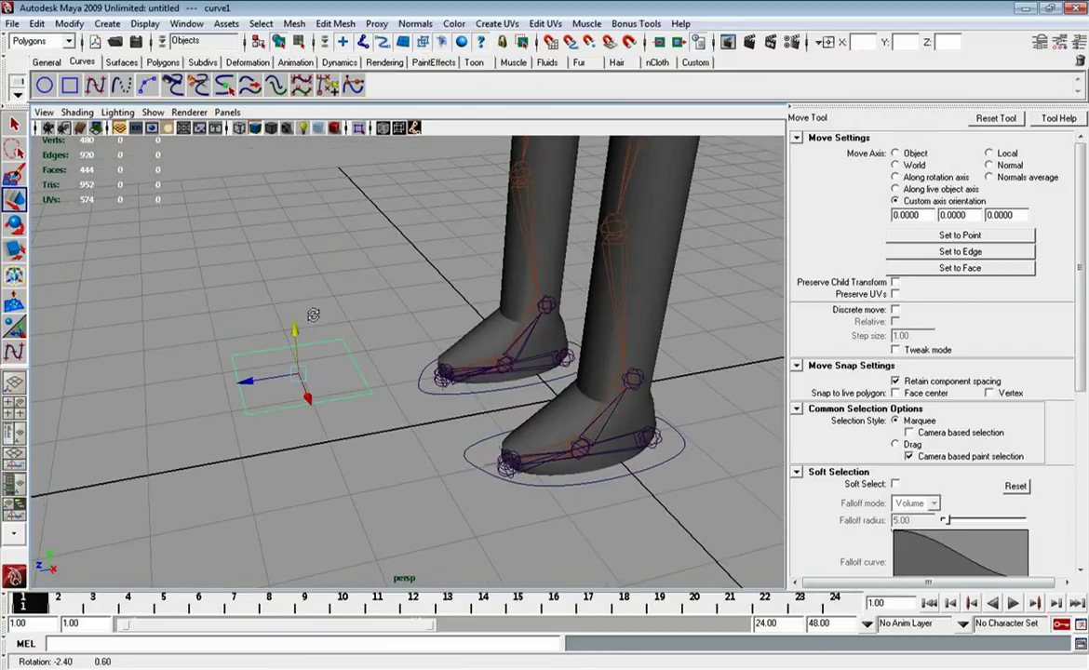
{"action": "mouse_move", "coordinate": [302, 374]}
{"action": "left_mouse_down", "text": "alt"}
{"action": "mouse_move", "coordinate": [316, 389]}
{"action": "mouse_move", "coordinate": [318, 379]}
{"action": "mouse_move", "coordinate": [260, 369]}
{"action": "mouse_move", "coordinate": [274, 369]}
{"action": "mouse_move", "coordinate": [244, 353]}
{"action": "mouse_move", "coordinate": [275, 365]}
{"action": "mouse_move", "coordinate": [257, 364]}
{"action": "left_mouse_up", "text": "alt"}
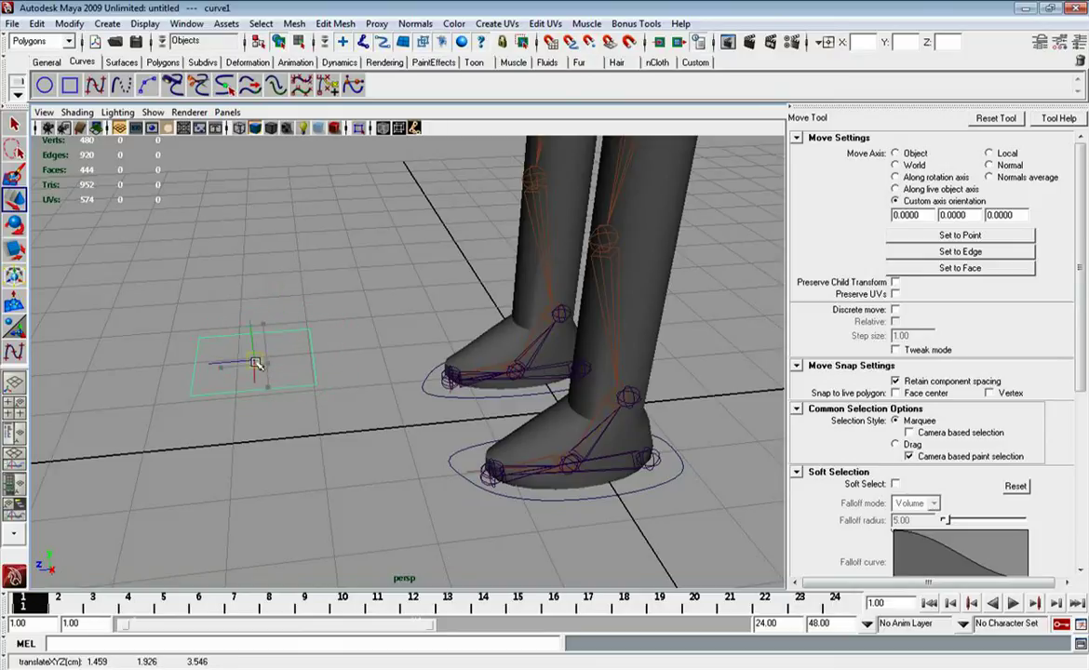
Move the square curve up, along X, and out in front of the knee
{"action": "mouse_move", "coordinate": [605, 240]}
{"action": "middle_mouse_down"}
{"action": "mouse_move", "coordinate": [603, 254]}
{"action": "mouse_move", "coordinate": [620, 238]}
{"action": "mouse_move", "coordinate": [594, 239]}
{"action": "mouse_move", "coordinate": [571, 328]}
{"action": "middle_mouse_up"}
{"action": "right_click_drag", "start_coordinate": [570, 327], "coordinate": [644, 335], "text": "alt"}
{"action": "middle_click_drag", "start_coordinate": [644, 335], "coordinate": [486, 385], "text": "alt"}
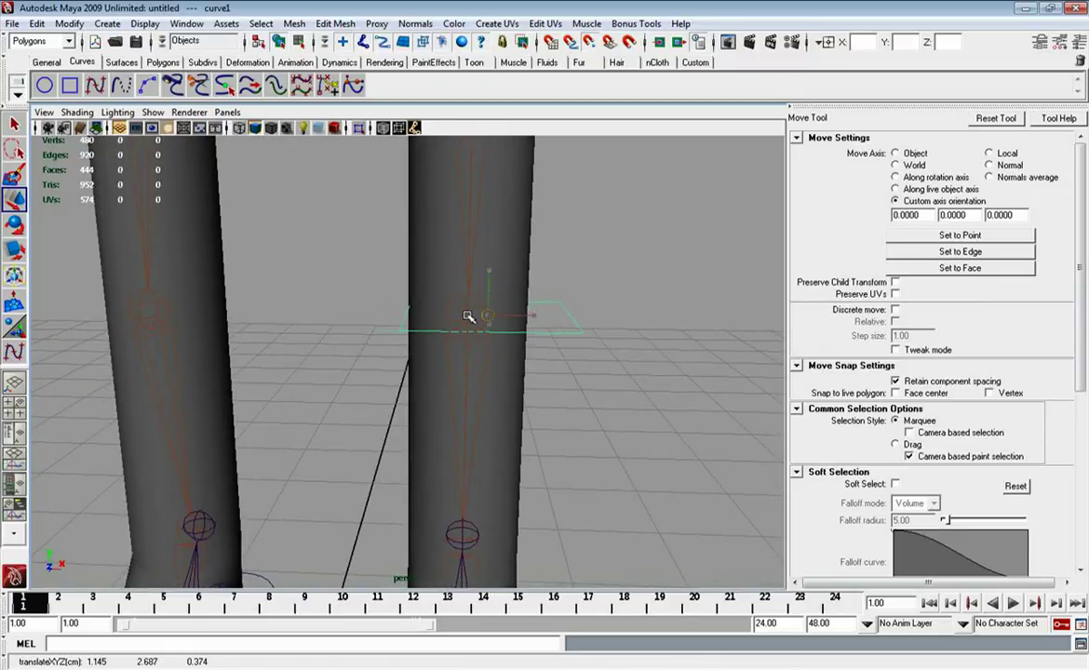
{"action": "mouse_move", "coordinate": [429, 308]}
{"action": "left_mouse_down", "text": "alt"}
{"action": "mouse_move", "coordinate": [433, 347]}
{"action": "mouse_move", "coordinate": [288, 350]}
{"action": "left_mouse_up", "text": "alt"}
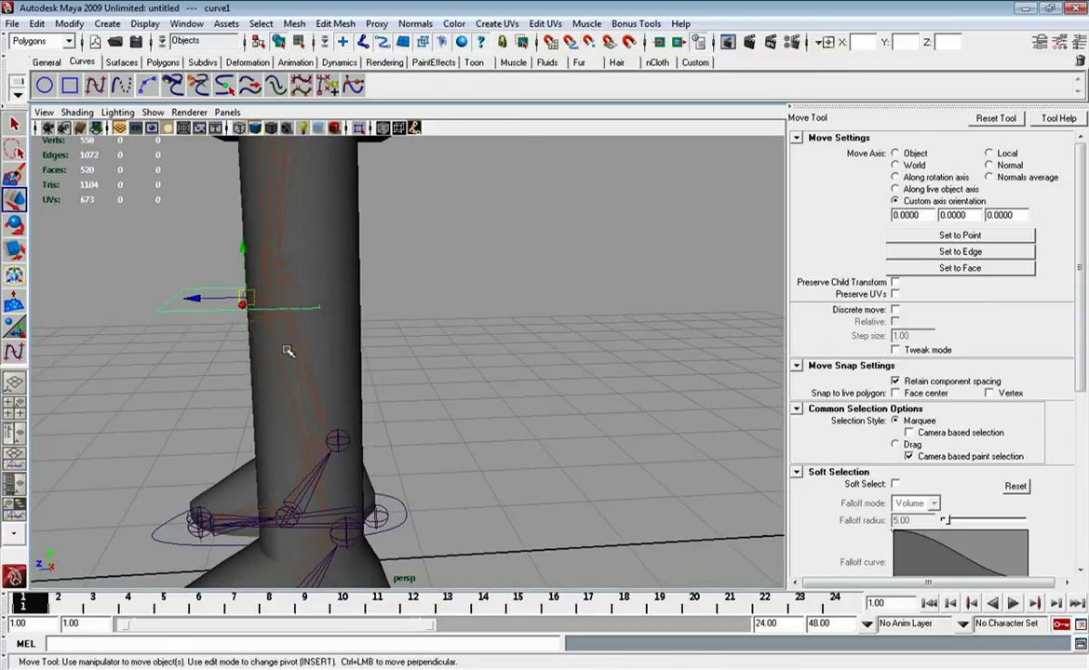
{"action": "left_click_drag", "start_coordinate": [207, 298], "coordinate": [248, 305]}
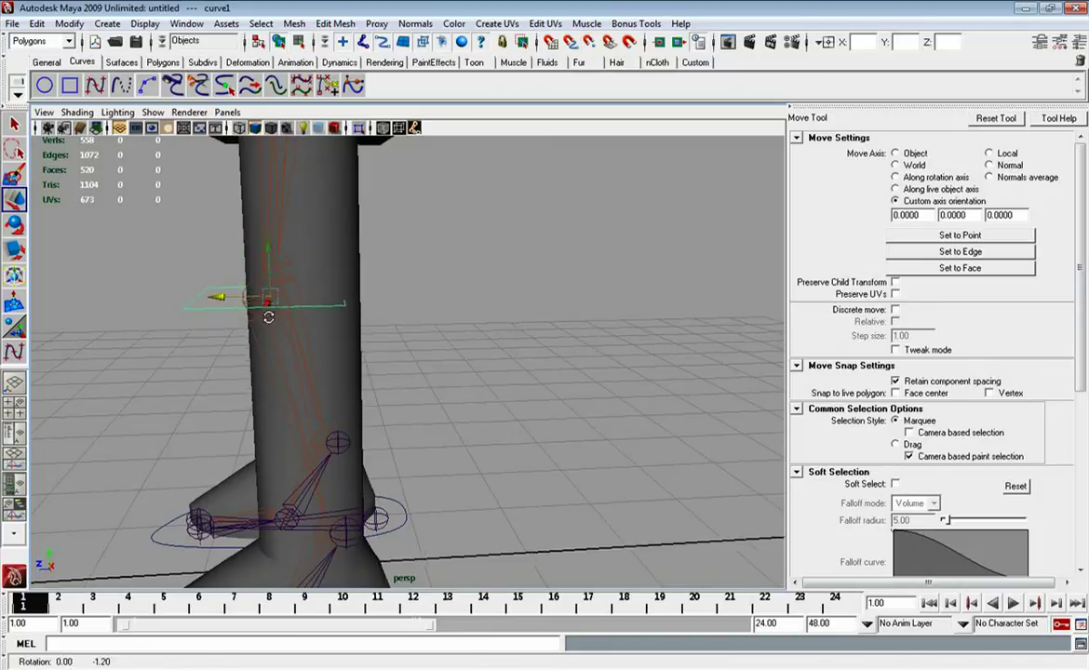
{"action": "right_click_drag", "start_coordinate": [264, 303], "coordinate": [503, 328], "text": "alt"}
{"action": "middle_click_drag", "start_coordinate": [502, 327], "coordinate": [542, 332], "text": "alt"}
{"action": "right_click_drag", "start_coordinate": [542, 333], "coordinate": [396, 314], "text": "alt"}
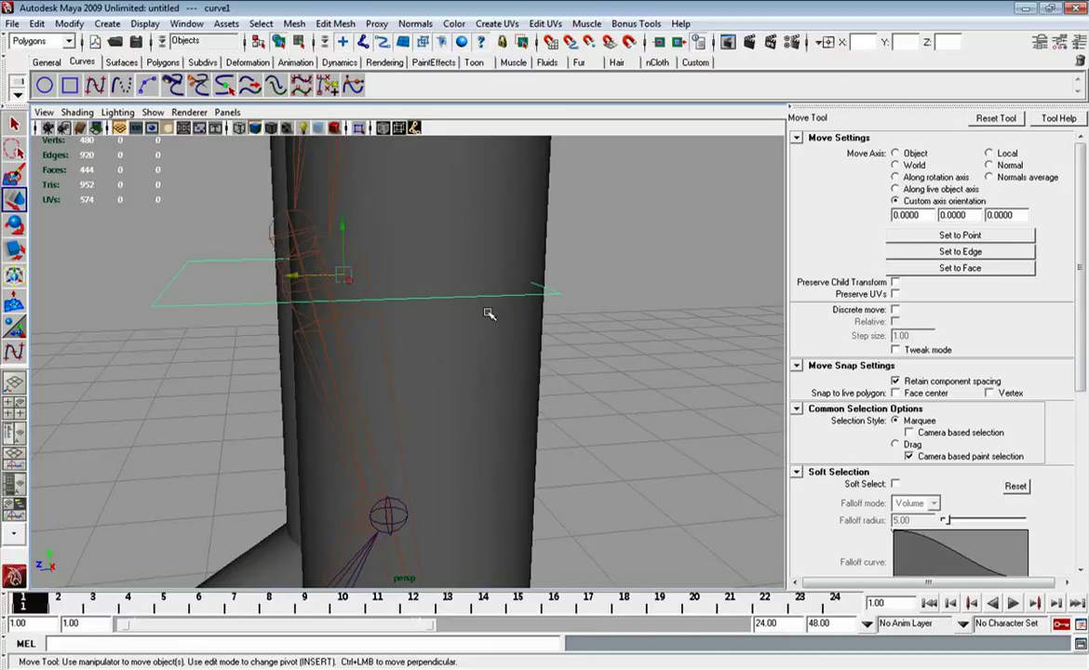
{"action": "left_click_drag", "start_coordinate": [489, 311], "coordinate": [204, 323], "text": "alt"}
{"action": "mouse_move", "coordinate": [204, 323]}
{"action": "right_mouse_down", "text": "alt"}
{"action": "mouse_move", "coordinate": [571, 271]}
{"action": "mouse_move", "coordinate": [608, 365]}
{"action": "mouse_move", "coordinate": [502, 333]}
{"action": "right_mouse_up", "text": "alt"}
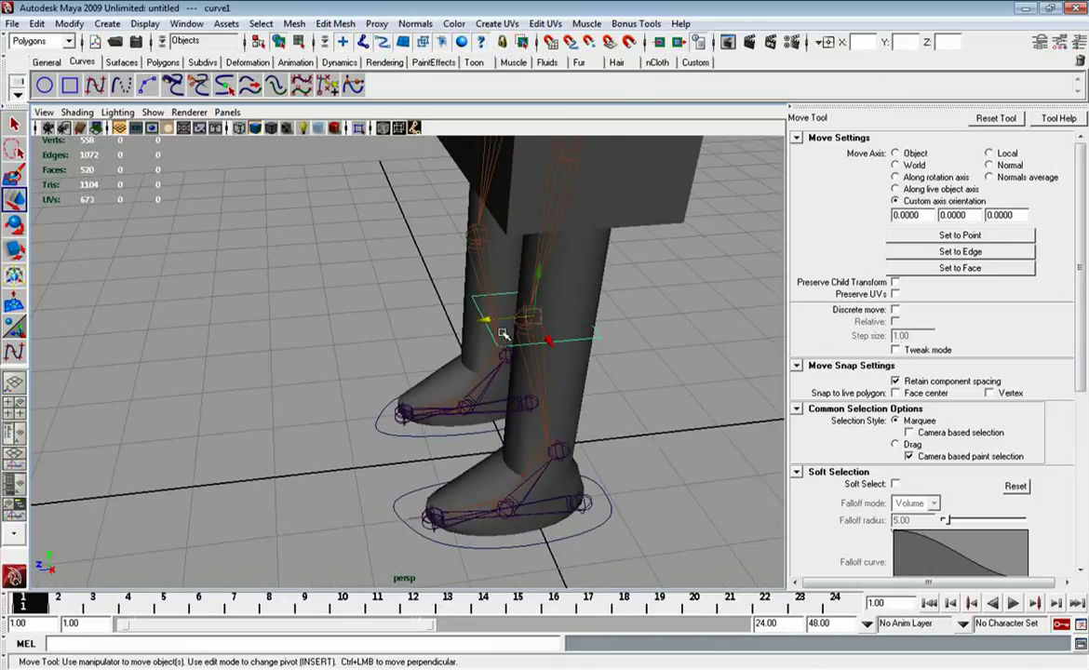
{"action": "mouse_move", "coordinate": [491, 321]}
{"action": "left_mouse_down"}
{"action": "mouse_move", "coordinate": [295, 339]}
{"action": "mouse_move", "coordinate": [317, 320]}
{"action": "mouse_move", "coordinate": [371, 317]}
{"action": "mouse_move", "coordinate": [334, 313]}
{"action": "left_mouse_up"}
Scale the square curve down and bring back its channel values
{"action": "key", "text": "r"}
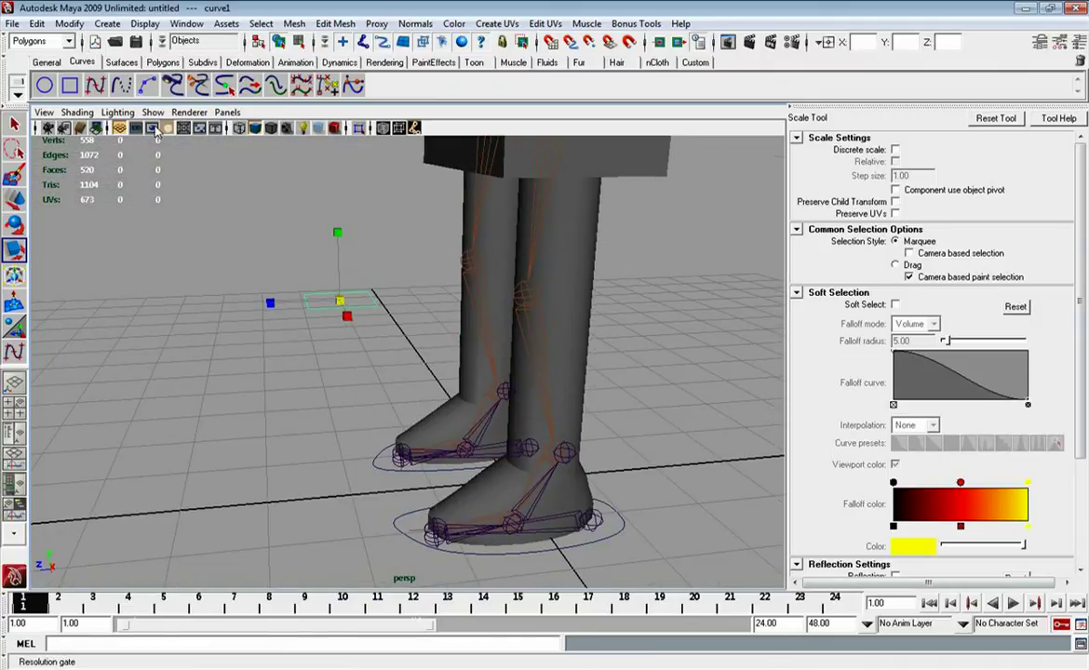
{"action": "left_click", "coordinate": [101, 27]}
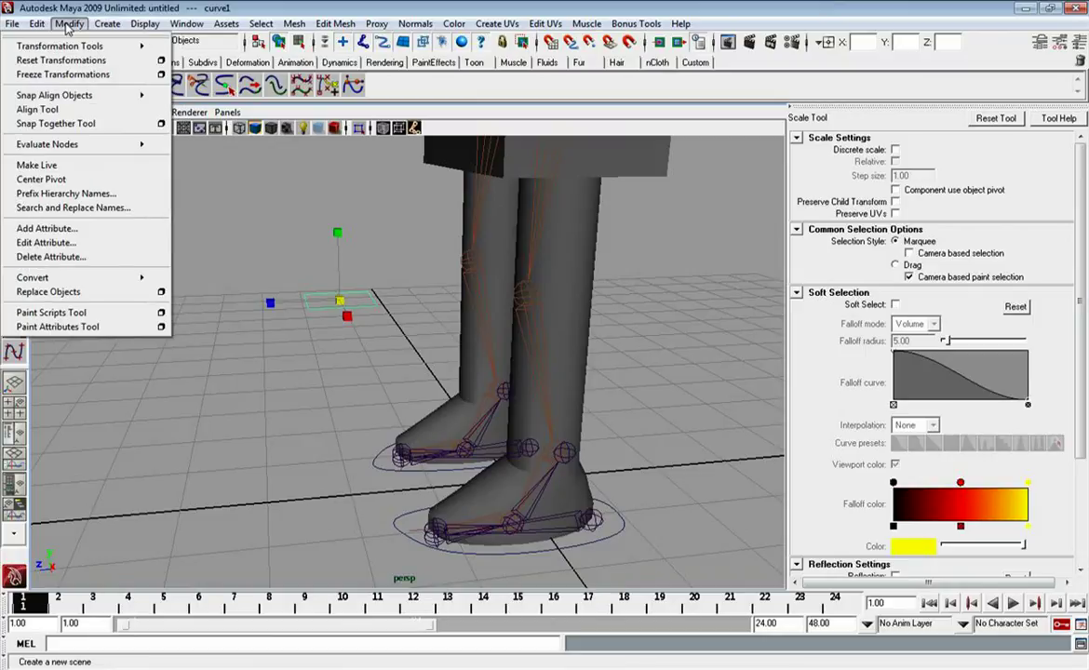
{"action": "left_click", "coordinate": [275, 207]}
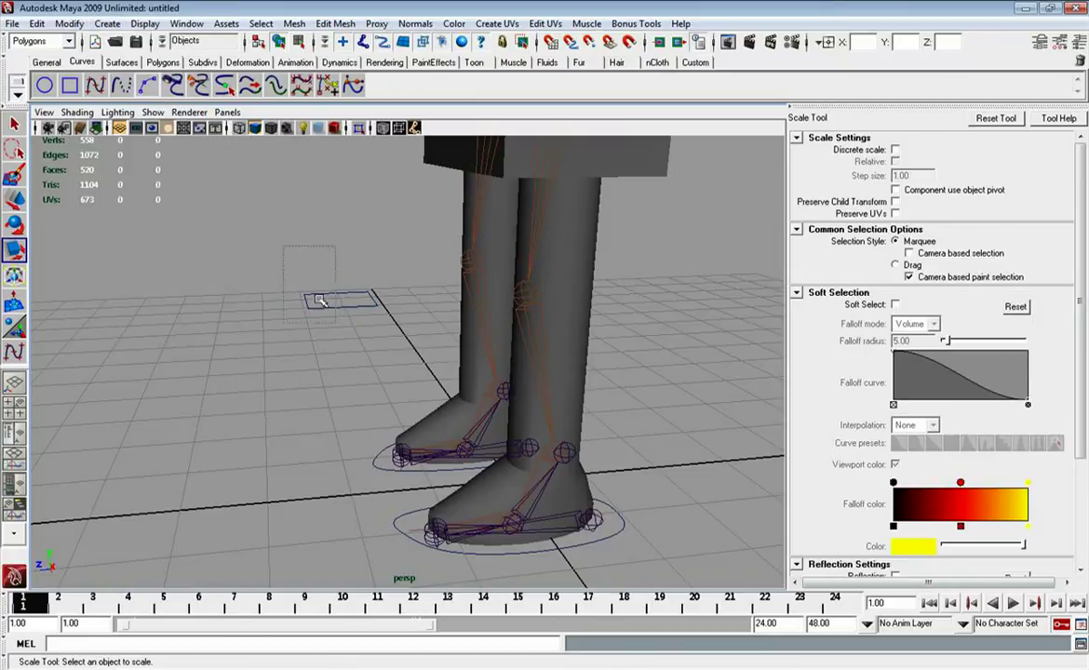
{"action": "key", "text": "ctrl+a"}
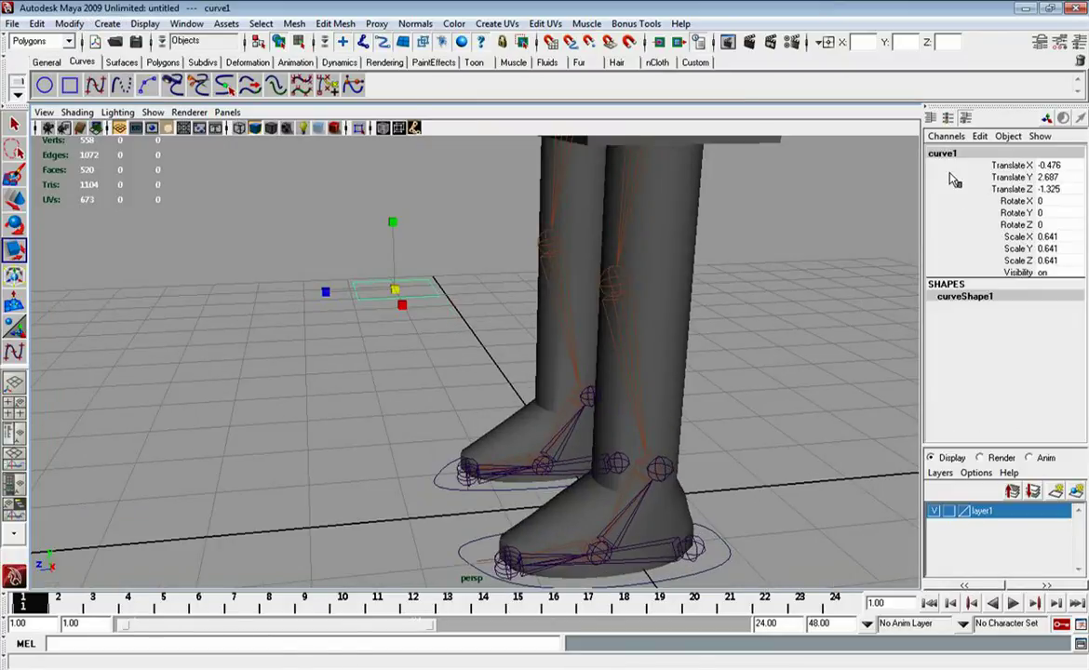
Freeze the curve's transformations, then select it and both foot controls
{"action": "left_click", "coordinate": [74, 24]}
{"action": "left_click", "coordinate": [74, 23]}
{"action": "left_click", "coordinate": [73, 23]}
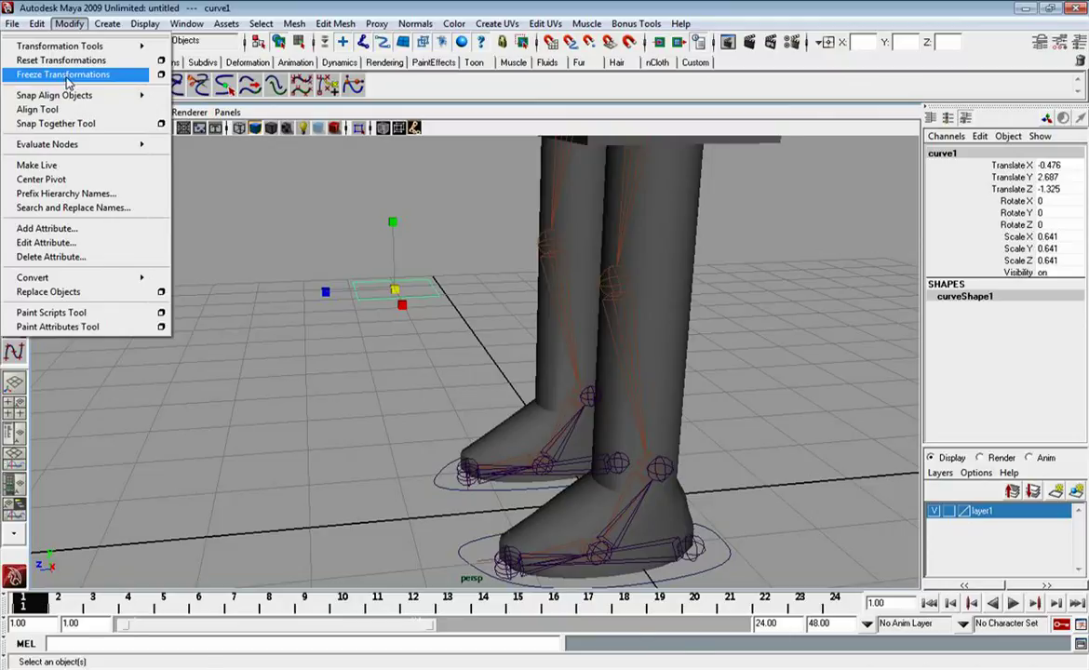
{"action": "left_click", "coordinate": [67, 74]}
{"action": "left_click_drag", "start_coordinate": [360, 302], "coordinate": [389, 311], "text": "alt"}
{"action": "key", "text": "q"}
{"action": "left_click", "coordinate": [315, 307]}
{"action": "left_click", "coordinate": [361, 290]}
{"action": "left_click_drag", "start_coordinate": [414, 376], "coordinate": [363, 434], "text": "alt"}
{"action": "left_click", "coordinate": [419, 481]}
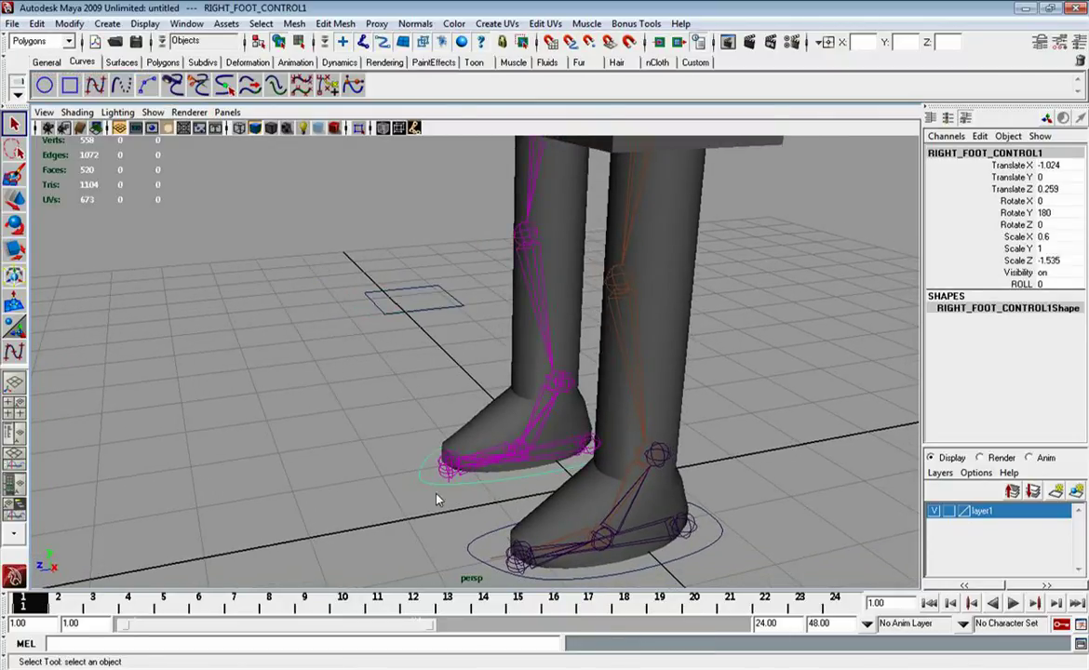
{"action": "left_click", "coordinate": [472, 555]}
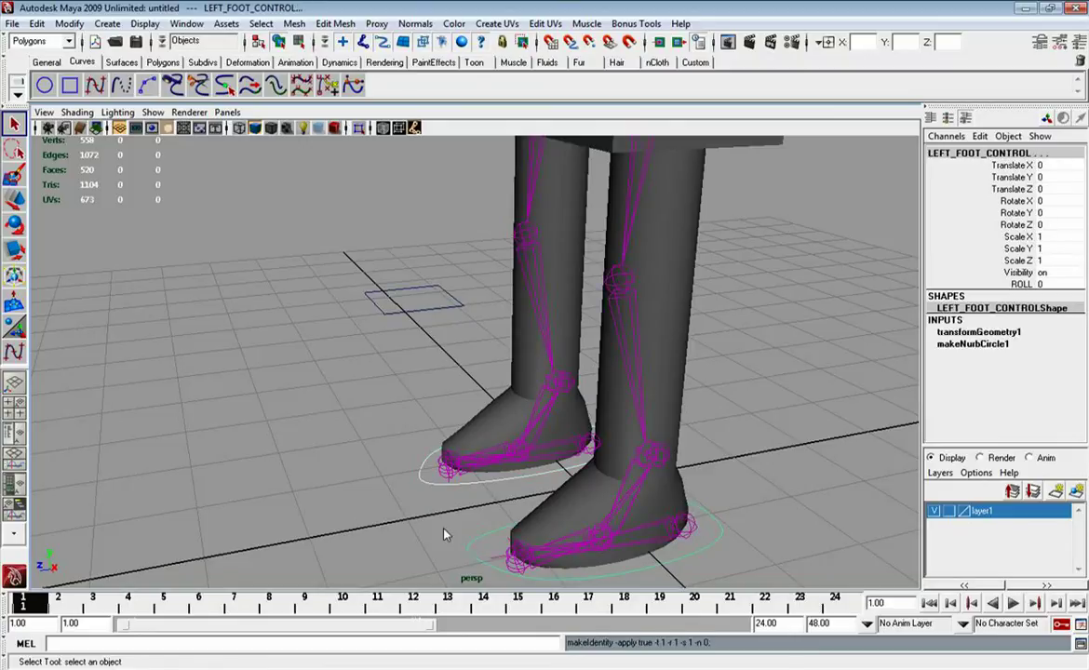
Duplicate curve1 as curve2, move it to Translate X -2.047, and begin renaming curve1
{"action": "left_click", "coordinate": [437, 503]}
{"action": "left_click", "coordinate": [391, 296]}
{"action": "mouse_move", "coordinate": [401, 316]}
{"action": "left_mouse_down", "text": "alt"}
{"action": "mouse_move", "coordinate": [504, 346]}
{"action": "mouse_move", "coordinate": [494, 374]}
{"action": "left_mouse_up", "text": "alt"}
{"action": "key", "text": "w"}
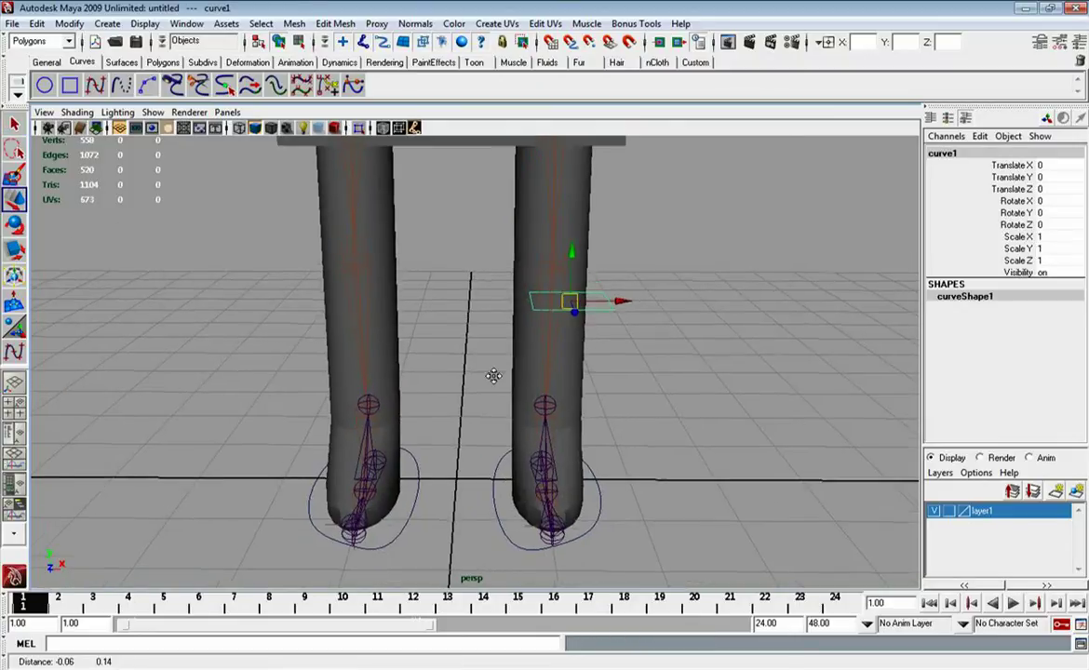
{"action": "key", "text": "ctrl+d"}
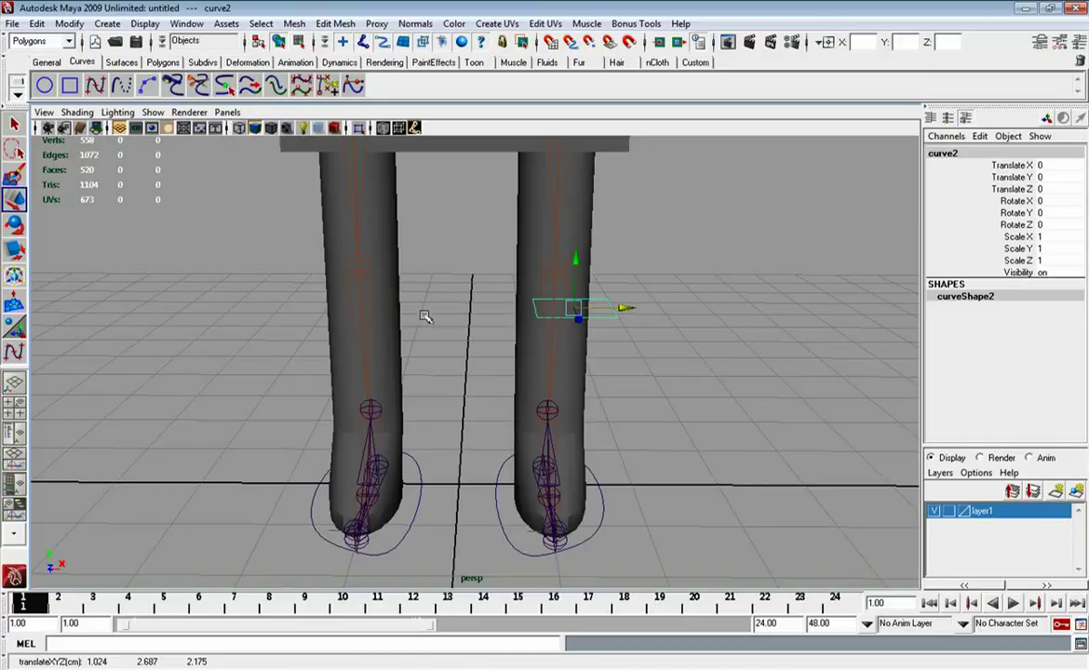
{"action": "mouse_move", "coordinate": [626, 307]}
{"action": "left_mouse_down"}
{"action": "mouse_move", "coordinate": [390, 308]}
{"action": "mouse_move", "coordinate": [369, 271]}
{"action": "mouse_move", "coordinate": [391, 306]}
{"action": "mouse_move", "coordinate": [370, 321]}
{"action": "left_mouse_up"}
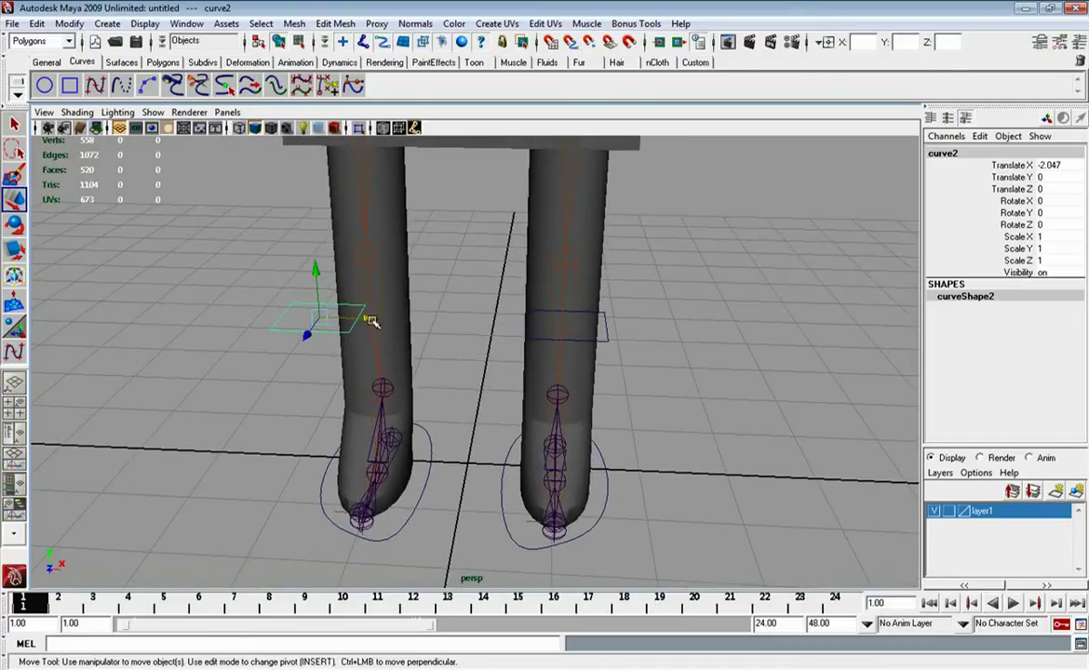
{"action": "left_click", "coordinate": [705, 324]}
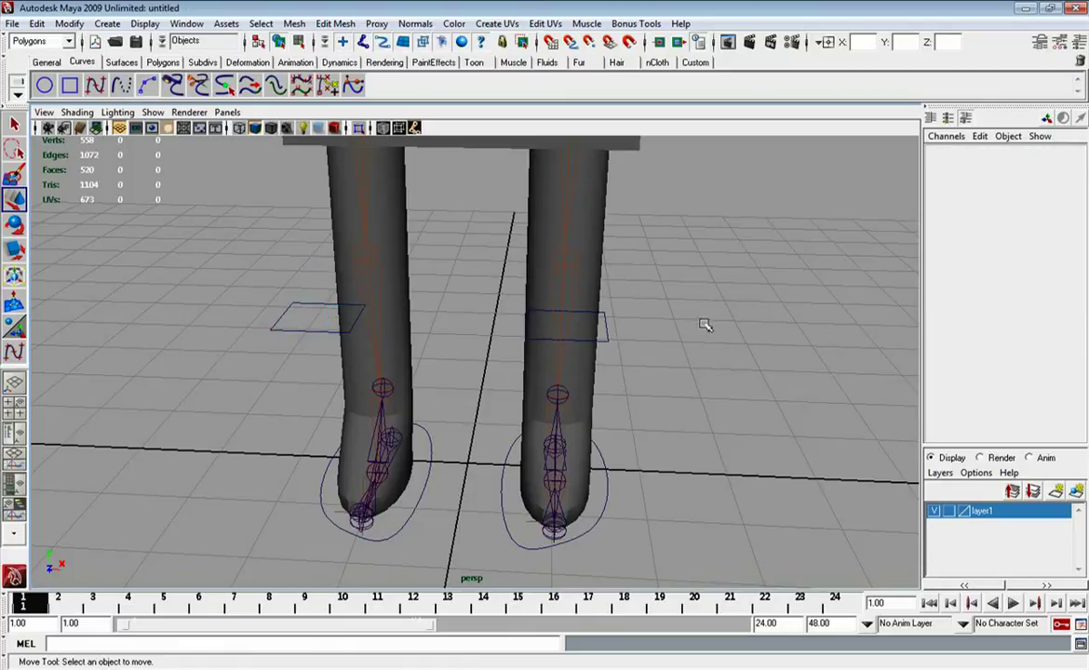
{"action": "left_click", "coordinate": [607, 333]}
{"action": "double_click", "coordinate": [968, 151]}
{"action": "type", "text": "LEFT_"}
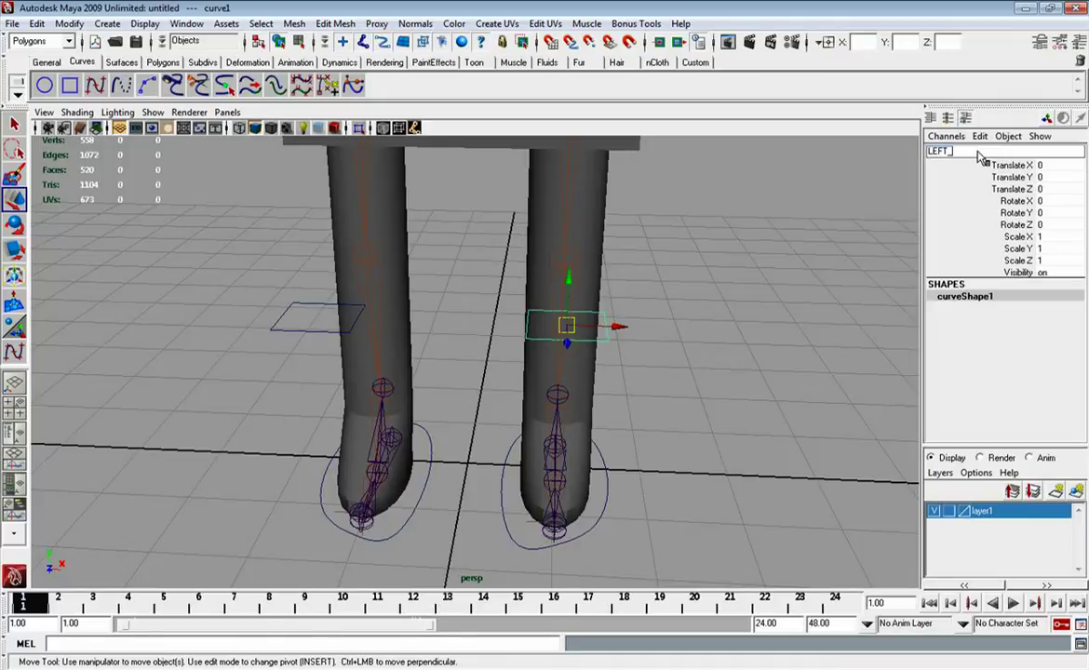
Rename curve1 to LEFT_KNEE_CONTROL
{"action": "type", "text": "KNE"}
{"action": "key", "text": "shift+Left"}
{"action": "key", "text": "shift+Left"}
{"action": "key", "text": "shift+Left"}
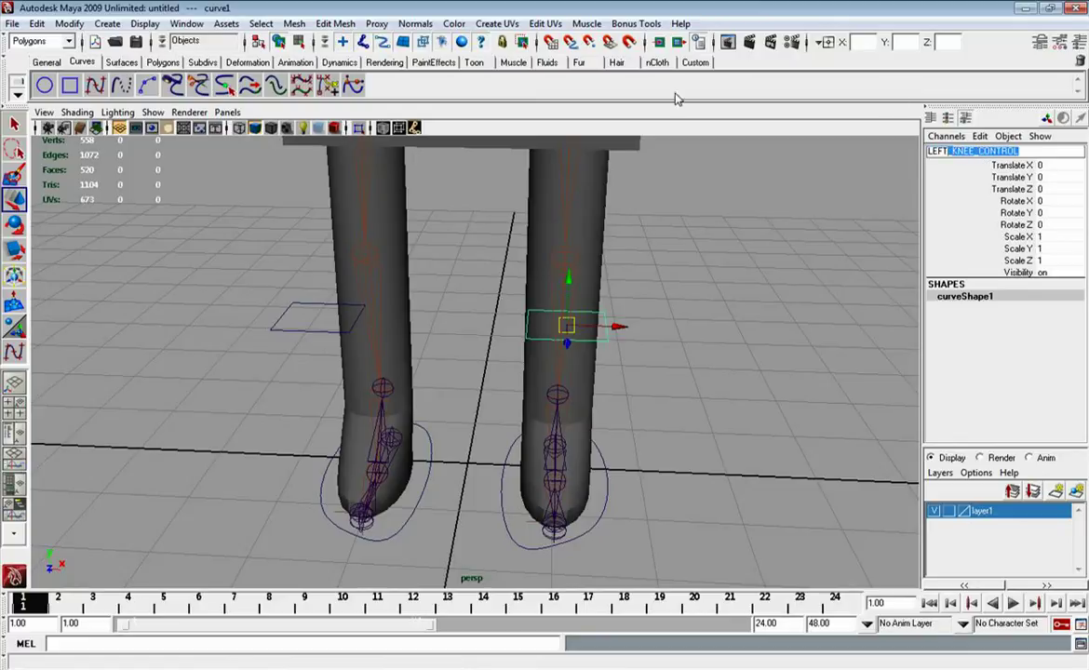
{"action": "key", "text": "Return"}
Rename the second square curve to RIGHT_KNEE_CONTROL
{"action": "left_click", "coordinate": [270, 327]}
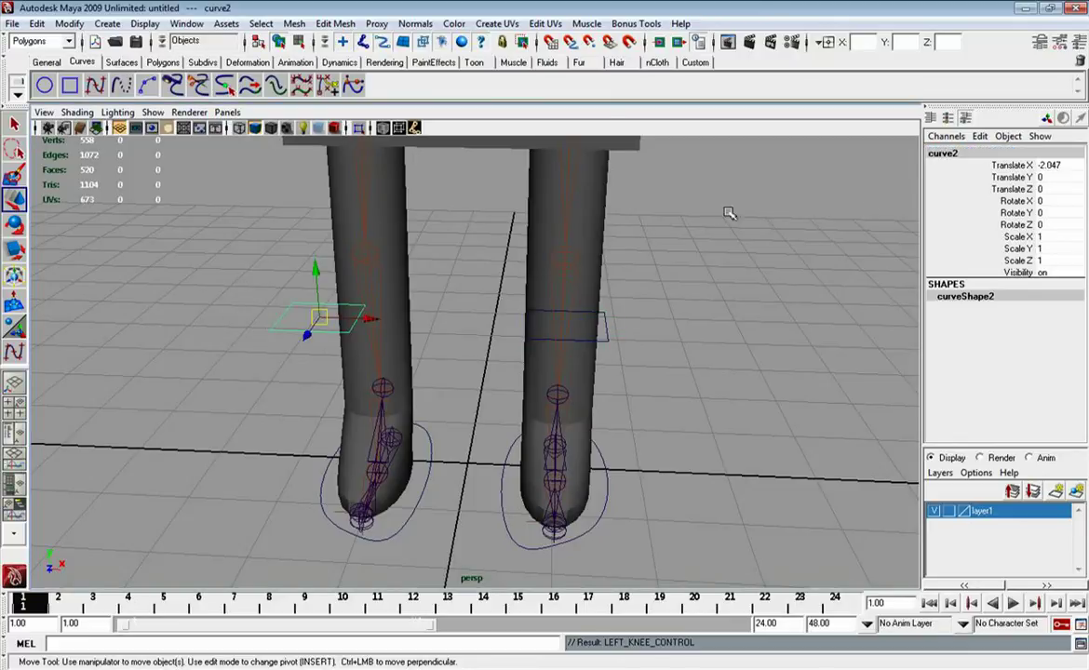
{"action": "left_click", "coordinate": [942, 152]}
{"action": "type", "text": "RIGHT"}
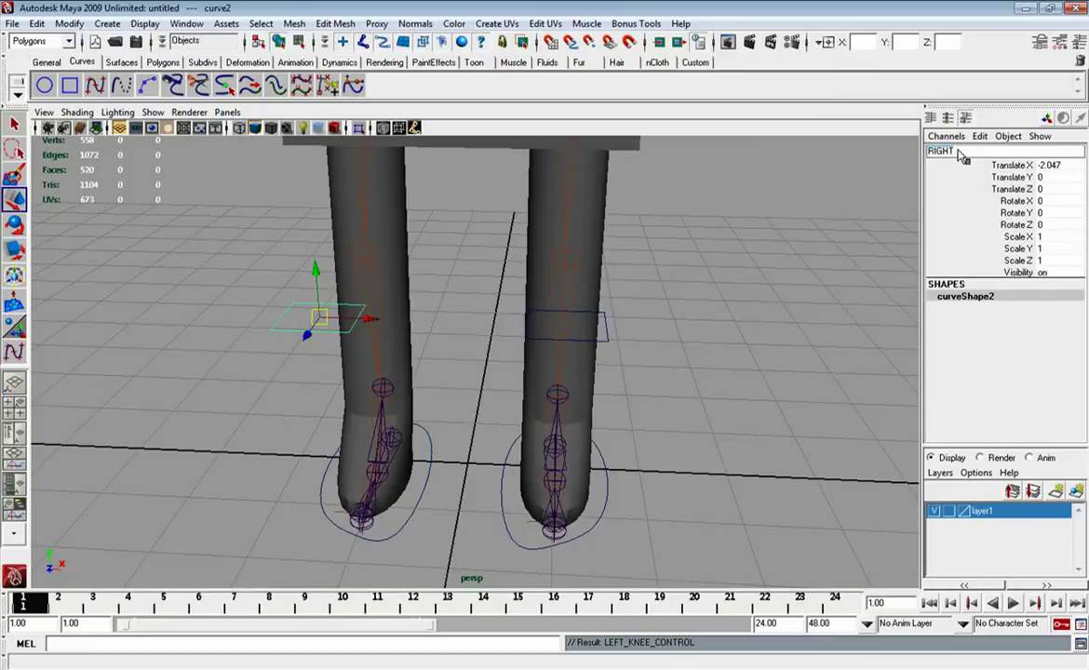
{"action": "type", "text": "_KNEE_CONTROL"}
{"action": "key", "text": "Return"}
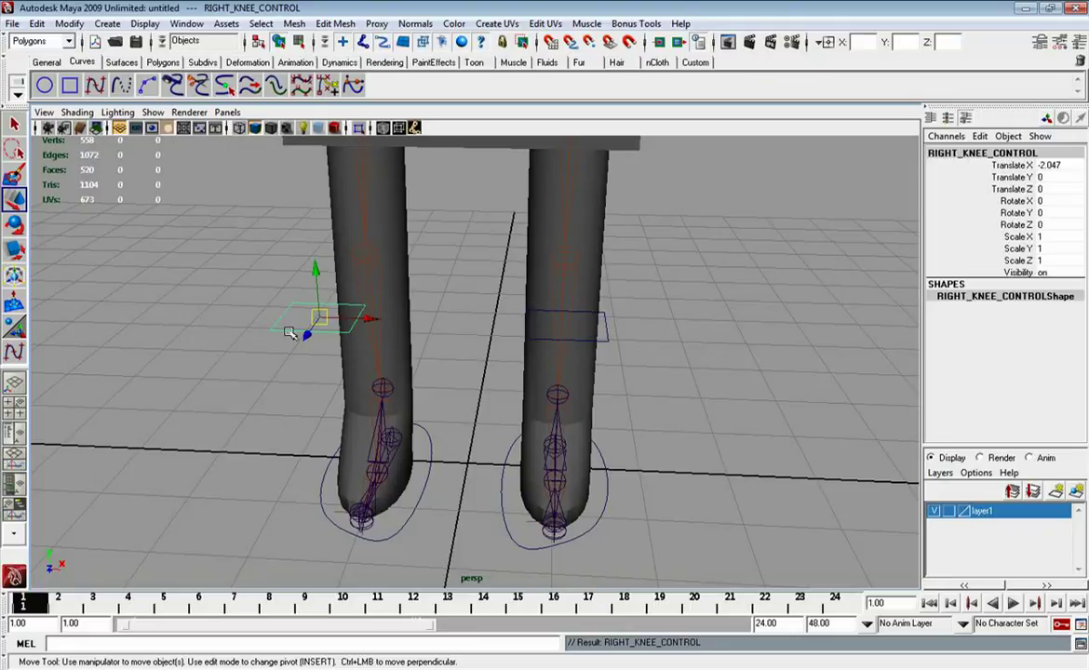
{"action": "left_click_drag", "start_coordinate": [463, 322], "coordinate": [550, 306], "text": "alt"}
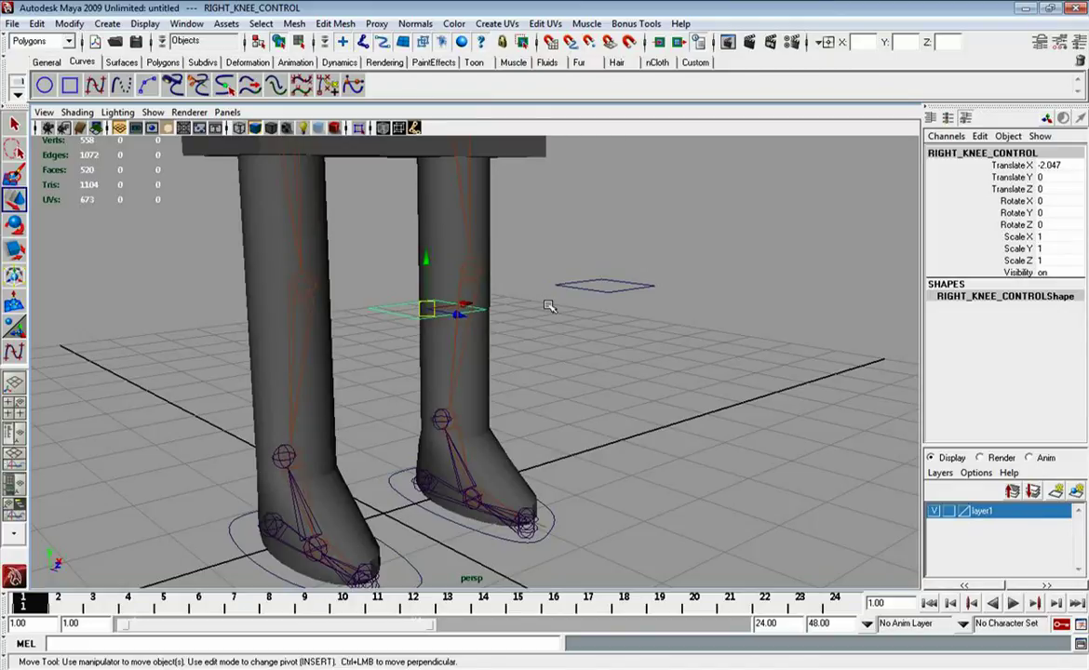
Select RIGHT_KNEE_CONTROL and freeze its transformations to zero
{"action": "mouse_move", "coordinate": [557, 342]}
{"action": "left_mouse_down", "text": "alt"}
{"action": "mouse_move", "coordinate": [387, 366]}
{"action": "mouse_move", "coordinate": [377, 352]}
{"action": "mouse_move", "coordinate": [402, 346]}
{"action": "mouse_move", "coordinate": [341, 354]}
{"action": "mouse_move", "coordinate": [319, 338]}
{"action": "mouse_move", "coordinate": [347, 315]}
{"action": "mouse_move", "coordinate": [358, 335]}
{"action": "mouse_move", "coordinate": [315, 273]}
{"action": "mouse_move", "coordinate": [362, 274]}
{"action": "left_mouse_up", "text": "alt"}
{"action": "left_click", "coordinate": [362, 275]}
{"action": "left_click", "coordinate": [391, 310]}
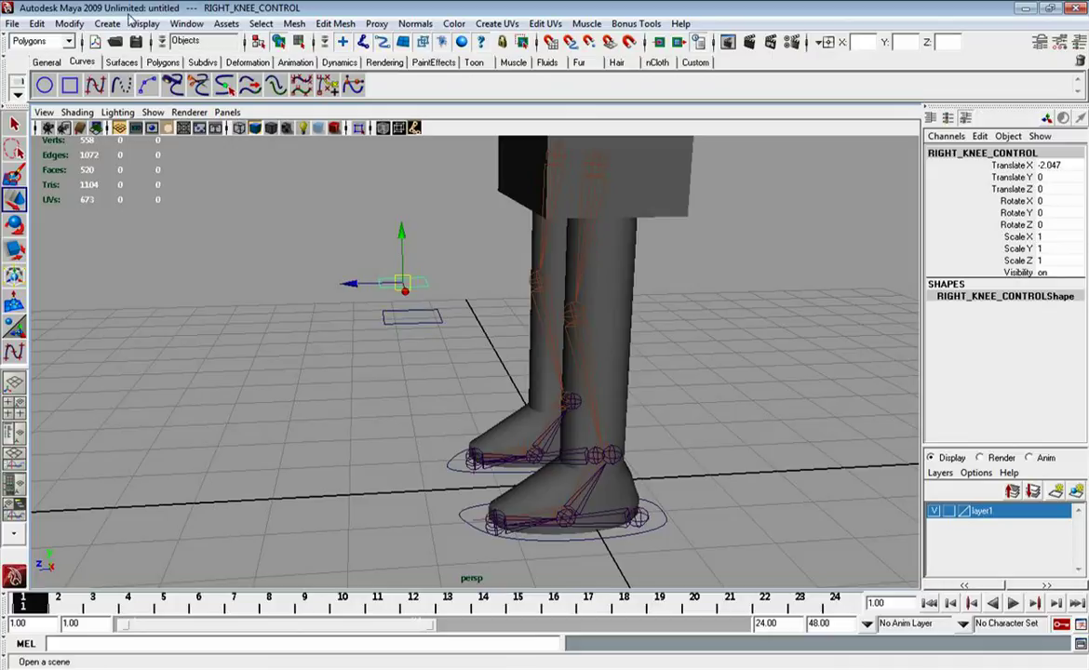
{"action": "left_click", "coordinate": [69, 23]}
{"action": "left_click", "coordinate": [65, 76]}
Switch to wireframe and hide polygon meshes by unchecking Polygons in the Show menu
{"action": "mouse_move", "coordinate": [284, 271]}
{"action": "left_mouse_down", "text": "alt"}
{"action": "mouse_move", "coordinate": [414, 292]}
{"action": "mouse_move", "coordinate": [366, 294]}
{"action": "left_mouse_up", "text": "alt"}
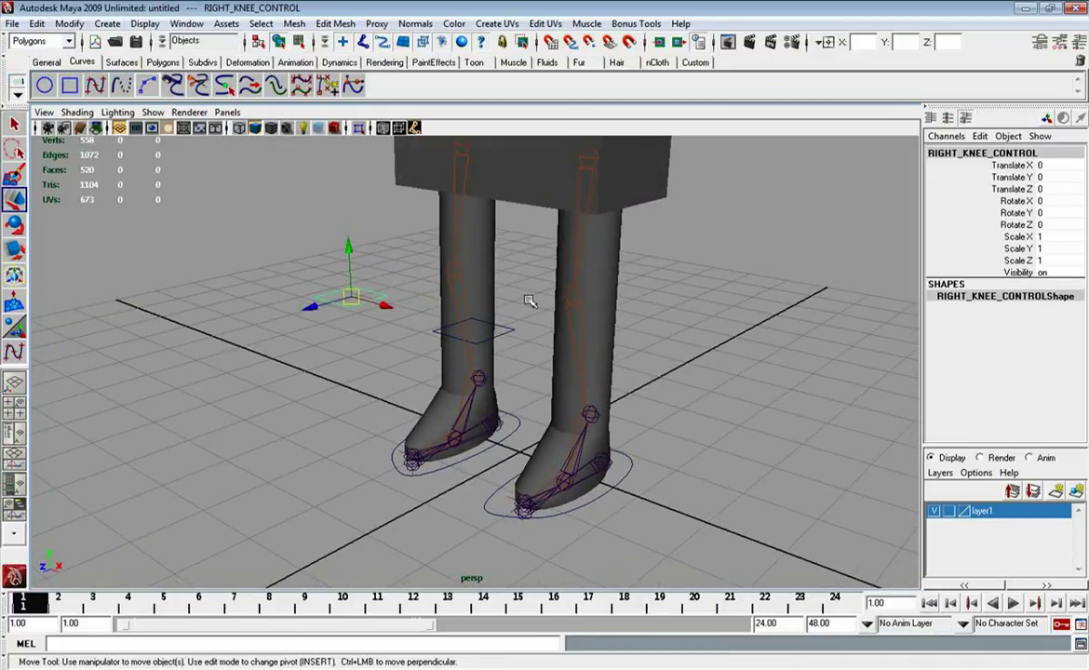
{"action": "left_click_drag", "start_coordinate": [528, 301], "coordinate": [508, 296], "text": "alt"}
{"action": "left_click", "coordinate": [190, 113]}
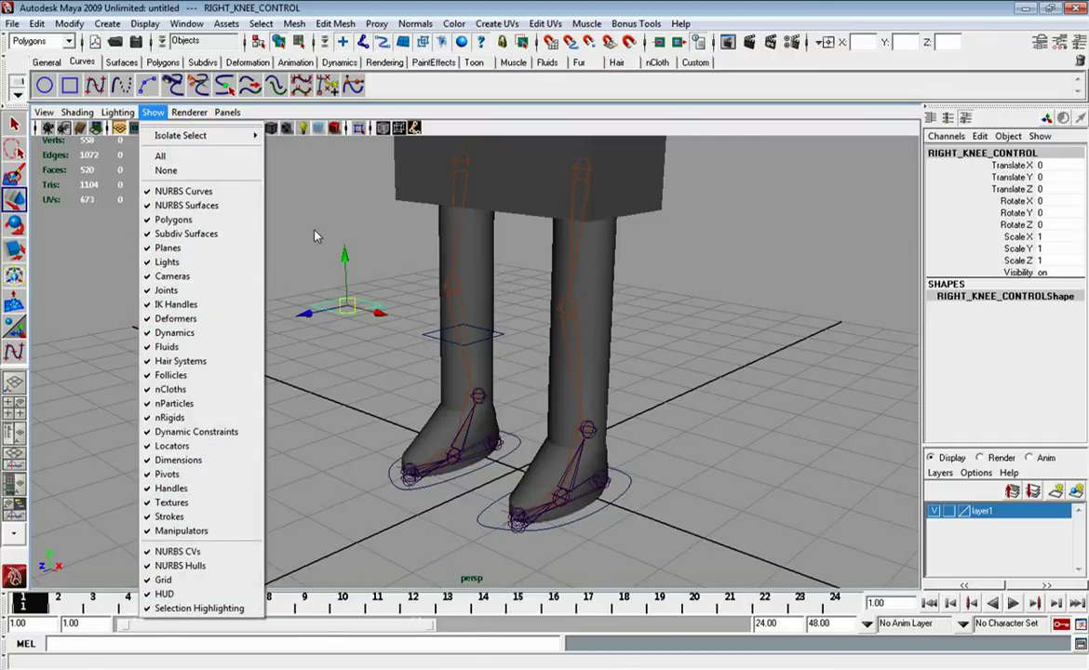
{"action": "left_click", "coordinate": [369, 258]}
{"action": "mouse_move", "coordinate": [369, 259]}
{"action": "left_mouse_down", "text": "alt"}
{"action": "mouse_move", "coordinate": [357, 299]}
{"action": "mouse_move", "coordinate": [574, 307]}
{"action": "left_mouse_up", "text": "alt"}
{"action": "key", "text": "4"}
{"action": "left_click", "coordinate": [152, 112]}
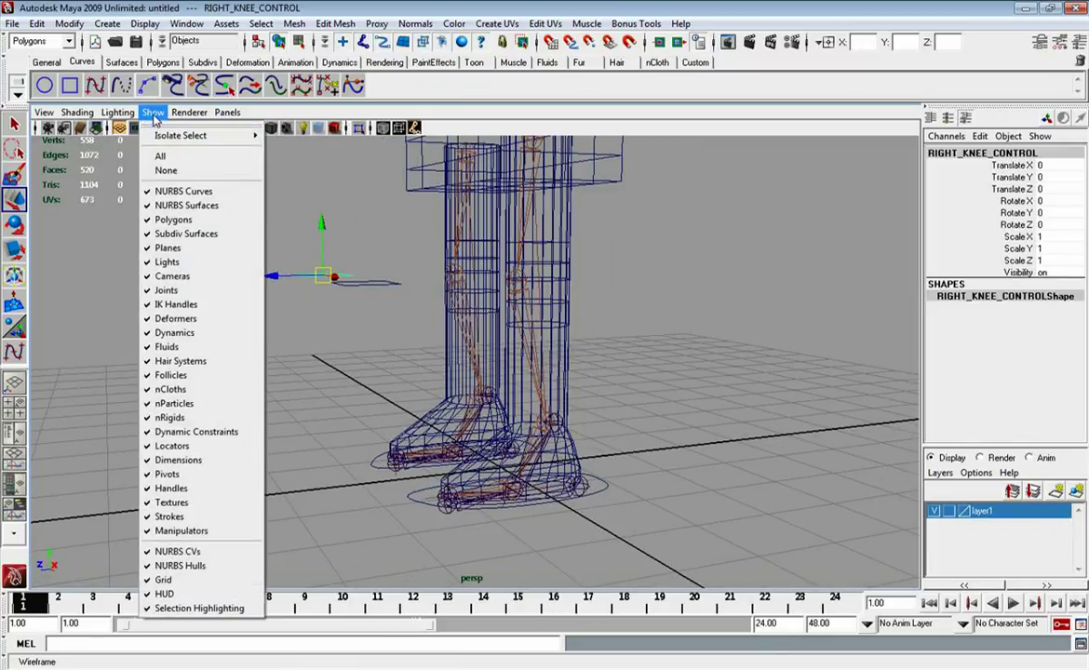
{"action": "left_click", "coordinate": [169, 223]}
{"action": "mouse_move", "coordinate": [109, 206]}
{"action": "left_mouse_down", "text": "alt"}
{"action": "mouse_move", "coordinate": [190, 255]}
{"action": "mouse_move", "coordinate": [231, 304]}
{"action": "left_mouse_up", "text": "alt"}
{"action": "mouse_move", "coordinate": [306, 338]}
{"action": "left_mouse_down", "text": "alt"}
{"action": "mouse_move", "coordinate": [376, 331]}
{"action": "mouse_move", "coordinate": [489, 433]}
{"action": "mouse_move", "coordinate": [515, 434]}
{"action": "left_mouse_up", "text": "alt"}
Select the left ankle IK handle and LEFT_KNEE_CONTROL to check the controls
{"action": "left_click", "coordinate": [475, 399]}
{"action": "mouse_move", "coordinate": [475, 399]}
{"action": "left_mouse_down", "text": "alt"}
{"action": "mouse_move", "coordinate": [503, 446]}
{"action": "mouse_move", "coordinate": [549, 449]}
{"action": "left_mouse_up", "text": "alt"}
{"action": "key", "text": "q"}
{"action": "left_click", "coordinate": [478, 400]}
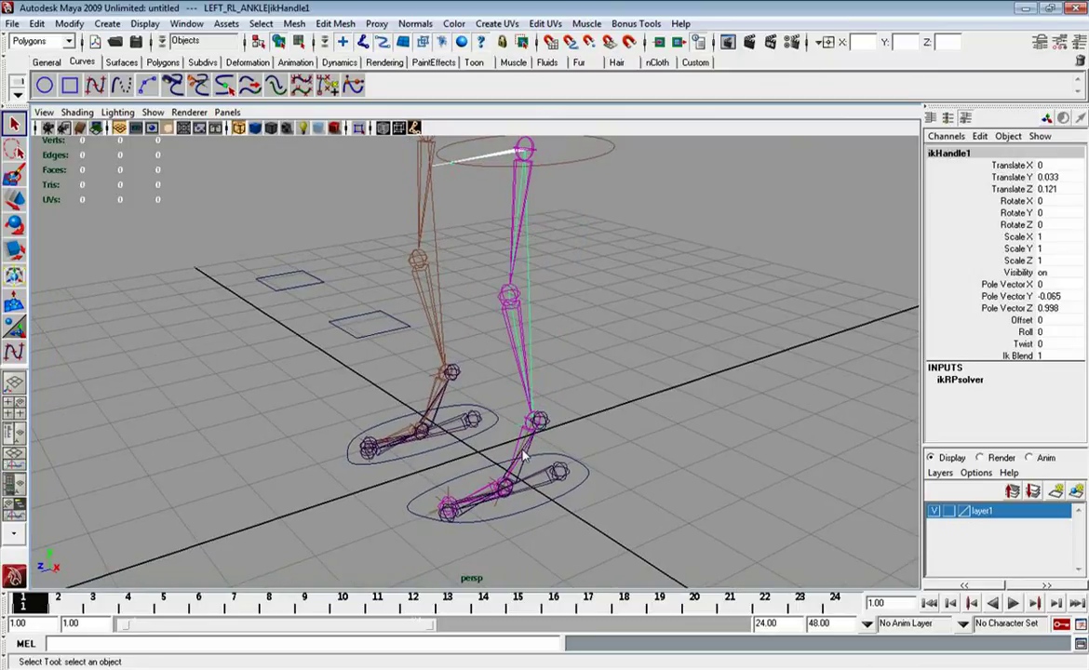
{"action": "left_click", "coordinate": [371, 325]}
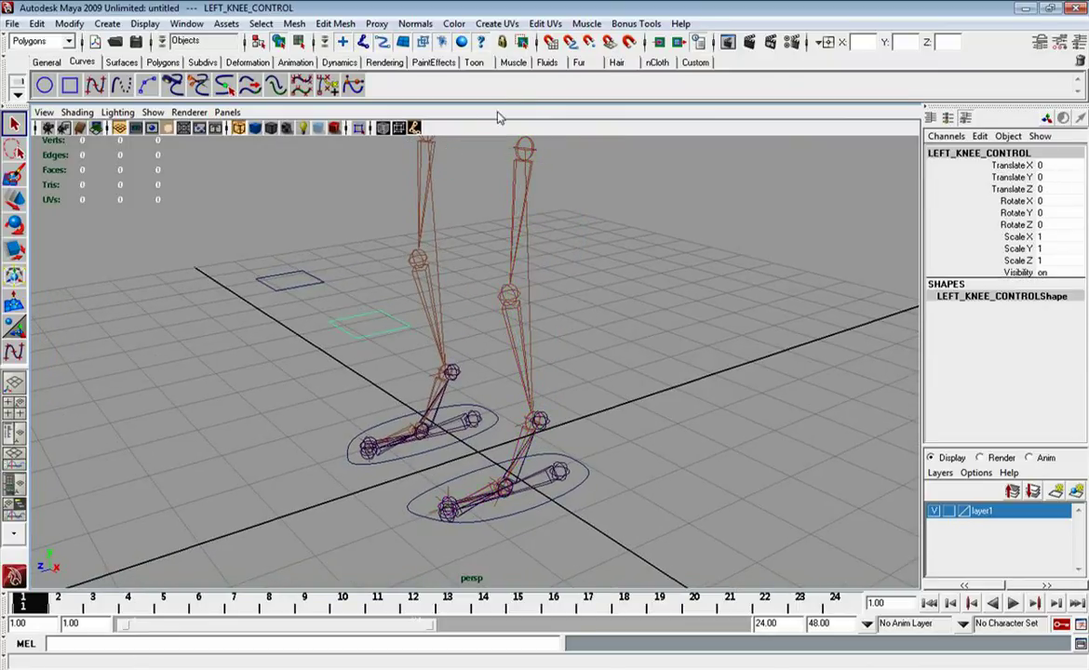
{"action": "left_click", "coordinate": [370, 293]}
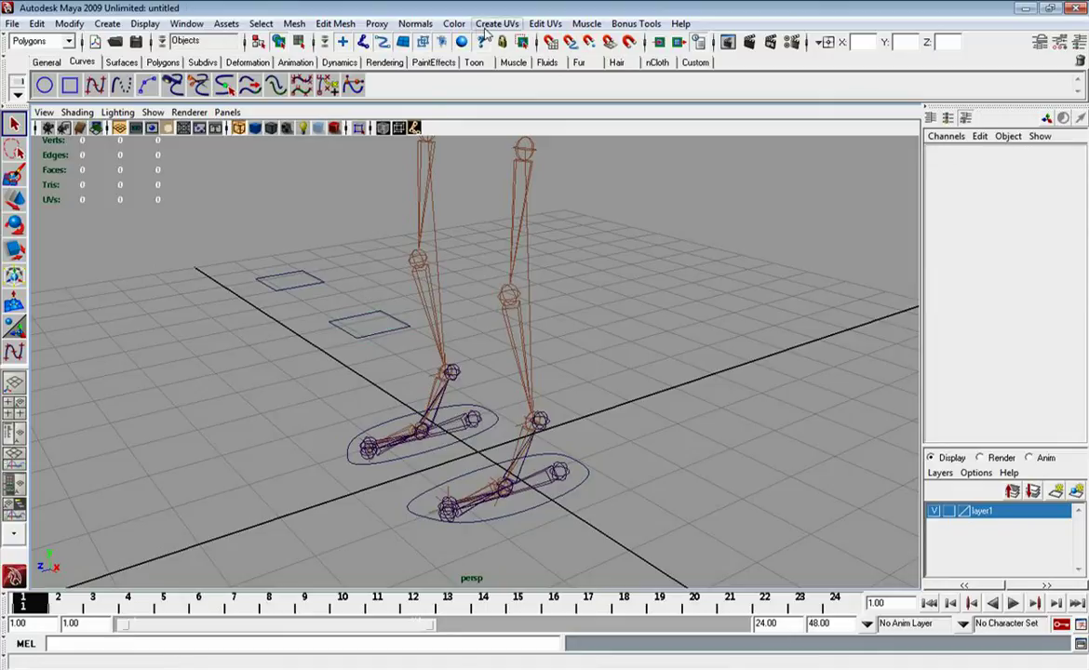
Switch to the Animation menu set and tear off the Constrain menu as a floating window
{"action": "left_click", "coordinate": [67, 41]}
{"action": "left_click", "coordinate": [28, 57]}
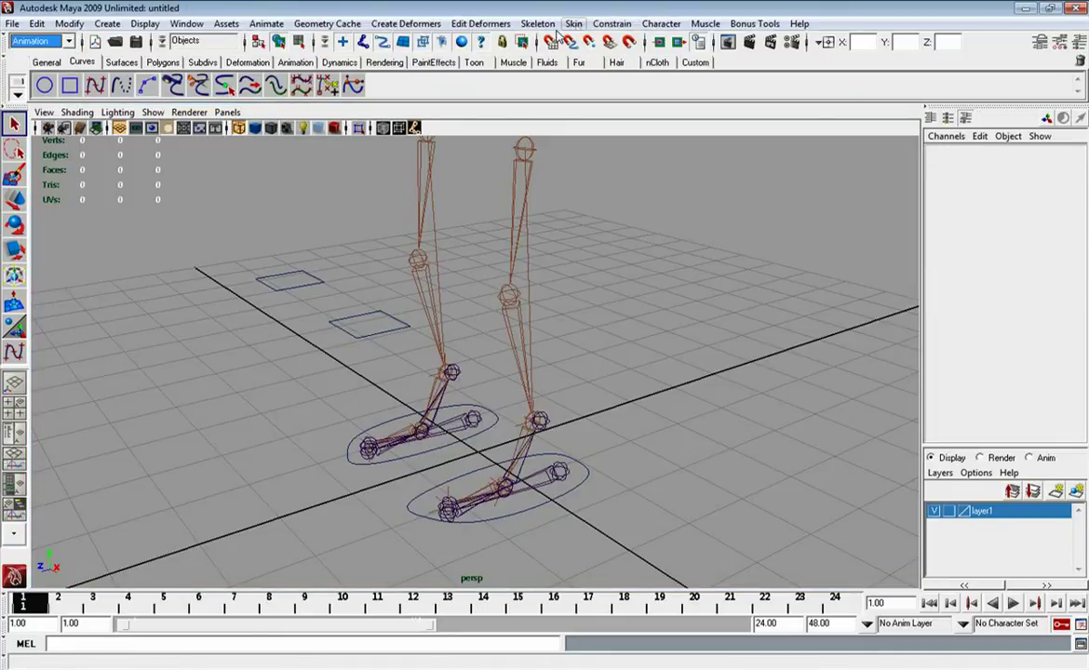
{"action": "left_click", "coordinate": [610, 24]}
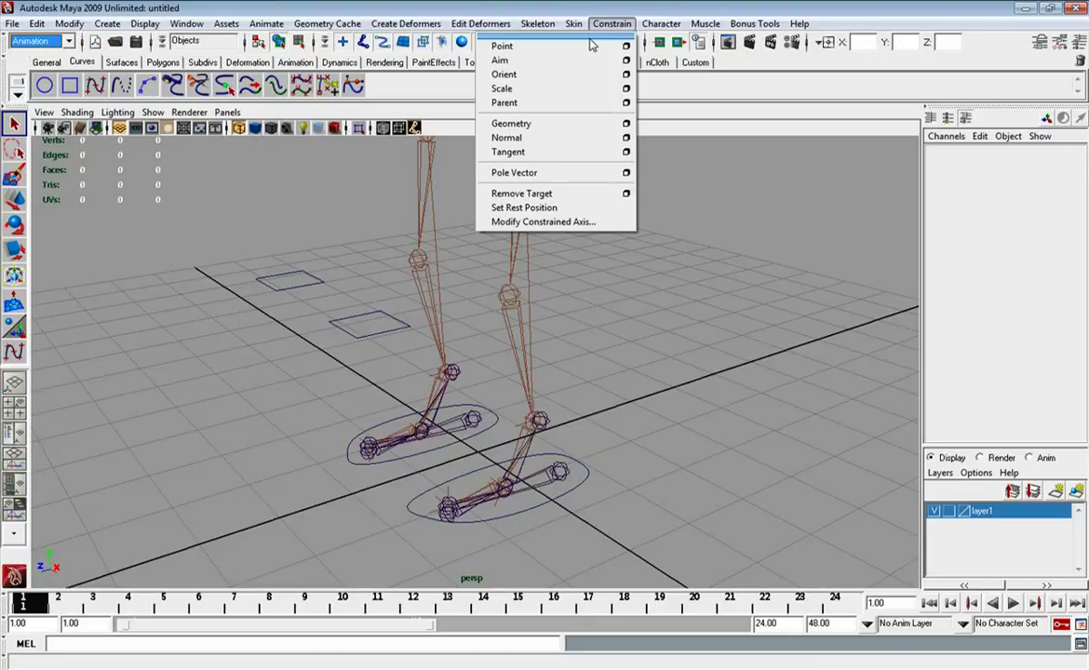
{"action": "left_click_drag", "start_coordinate": [589, 37], "coordinate": [756, 160]}
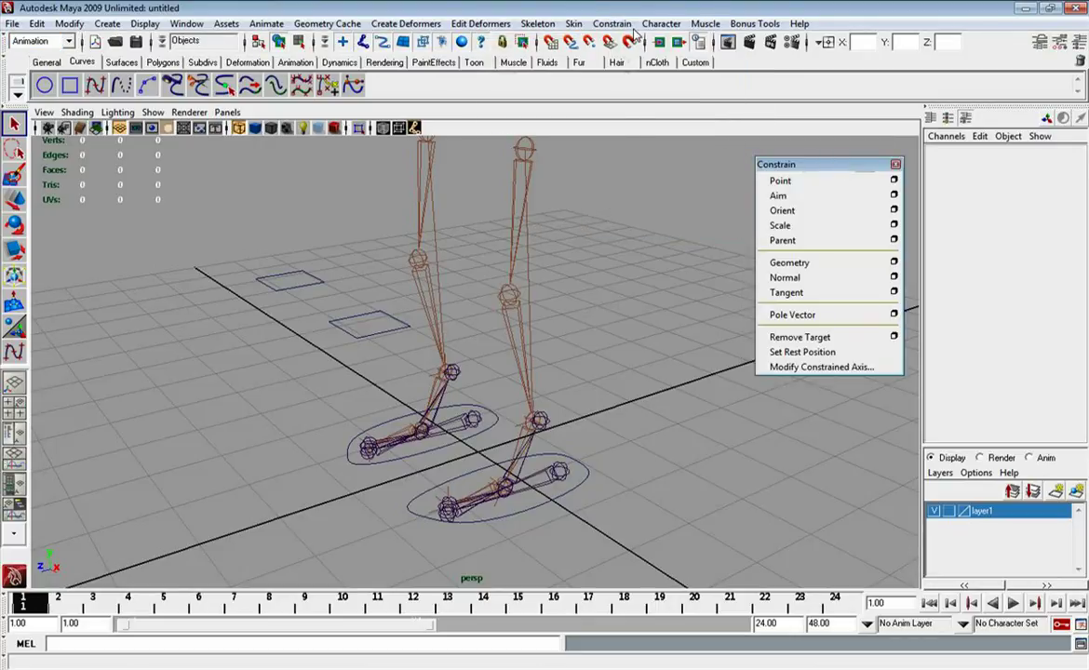
{"action": "left_click", "coordinate": [613, 24]}
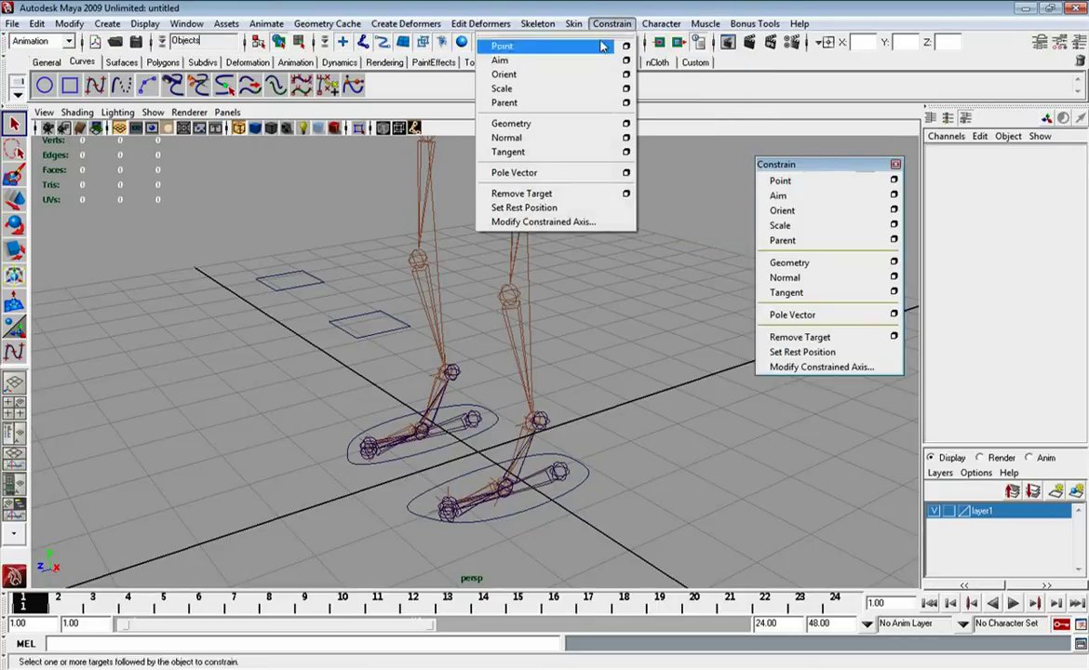
{"action": "left_click", "coordinate": [791, 163]}
{"action": "left_click_drag", "start_coordinate": [791, 164], "coordinate": [797, 157]}
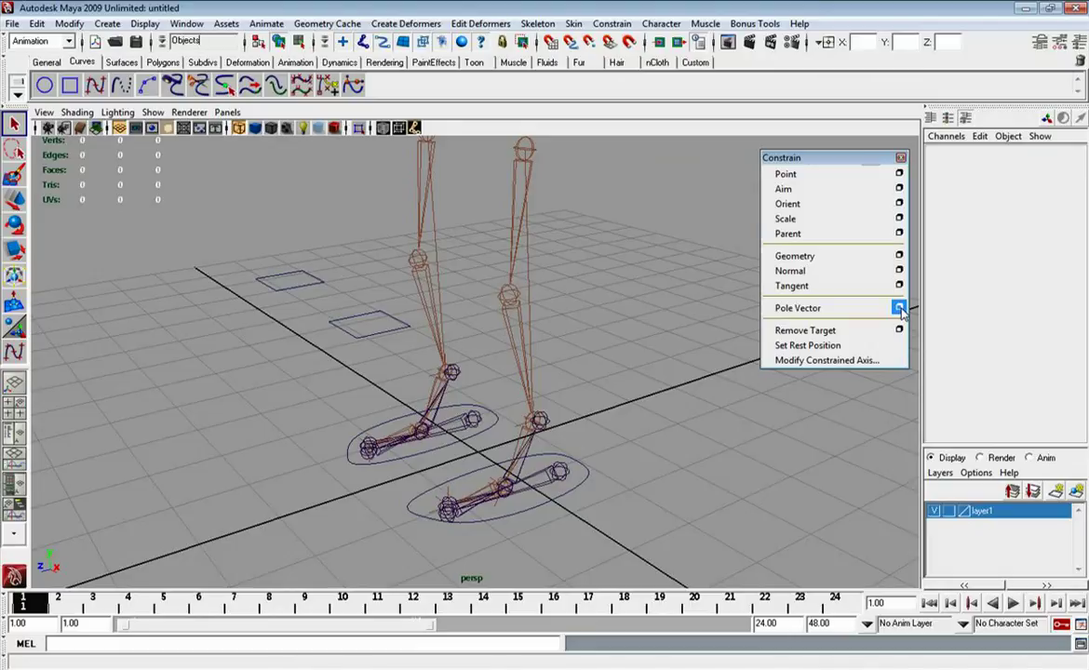
Reset the Pole Vector constraint options to their defaults
{"action": "left_click", "coordinate": [899, 308]}
{"action": "left_click", "coordinate": [527, 194]}
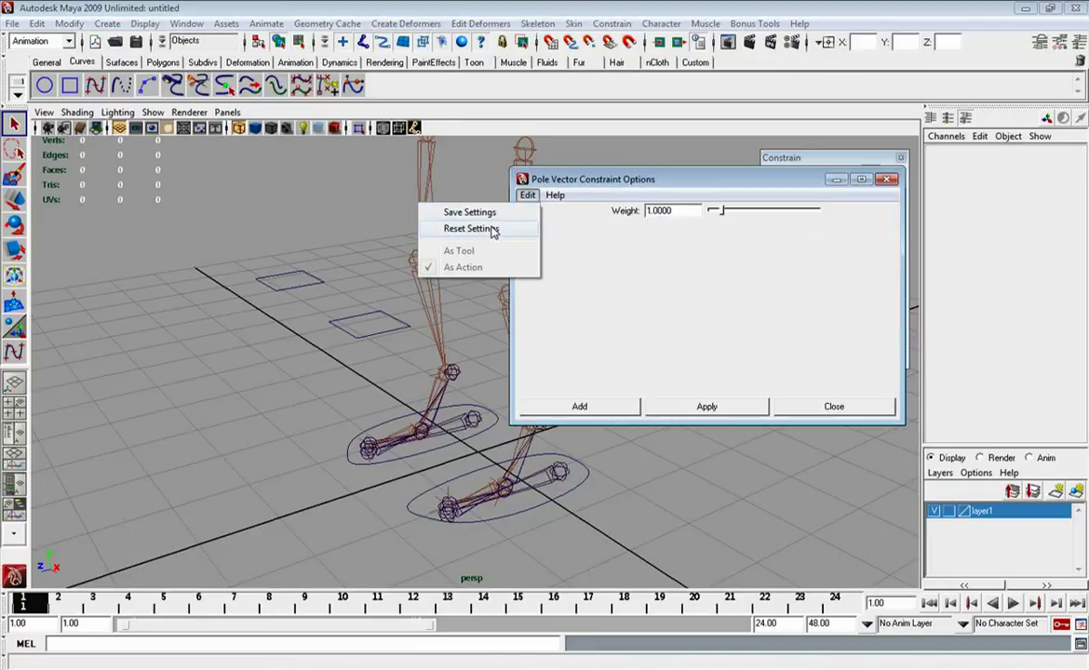
{"action": "left_click", "coordinate": [492, 229]}
{"action": "left_click", "coordinate": [834, 406]}
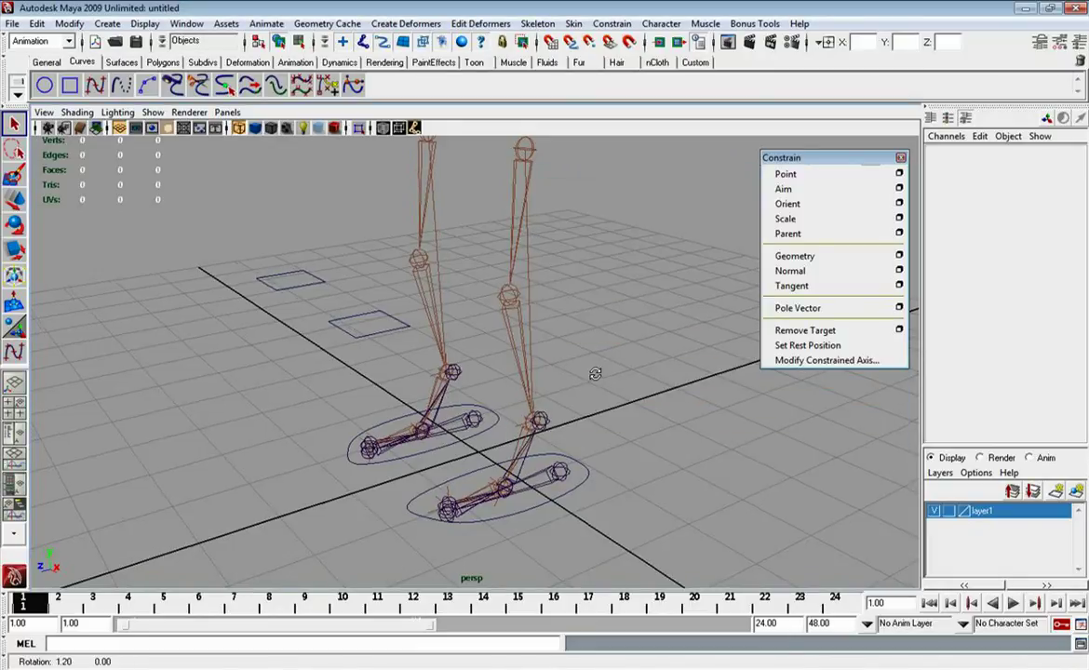
Pole-vector constrain the left ankle IK handle to LEFT_KNEE_CONTROL
{"action": "left_click_drag", "start_coordinate": [595, 374], "coordinate": [302, 281], "text": "alt"}
{"action": "left_click", "coordinate": [342, 316]}
{"action": "mouse_move", "coordinate": [342, 316]}
{"action": "left_mouse_down", "text": "alt"}
{"action": "mouse_move", "coordinate": [527, 407]}
{"action": "mouse_move", "coordinate": [694, 312]}
{"action": "left_mouse_up", "text": "alt"}
{"action": "left_click", "coordinate": [518, 431], "text": "shift"}
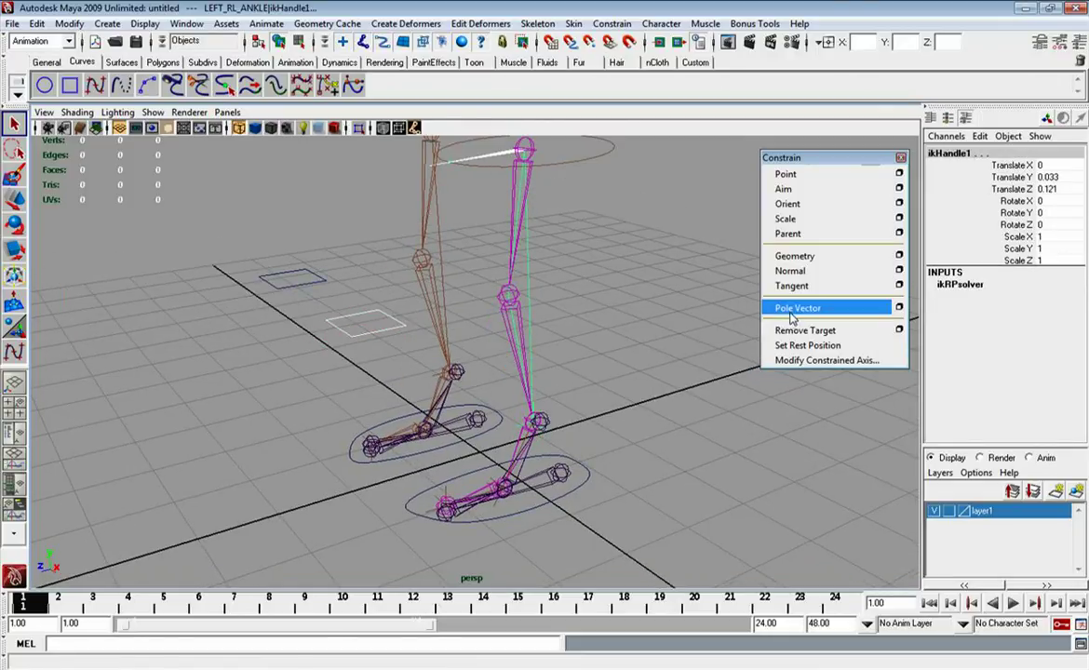
{"action": "left_click", "coordinate": [796, 308]}
Pole-vector constrain the right ankle IK handle to RIGHT_KNEE_CONTROL
{"action": "left_click", "coordinate": [583, 332]}
{"action": "mouse_move", "coordinate": [583, 332]}
{"action": "left_mouse_down", "text": "alt"}
{"action": "mouse_move", "coordinate": [390, 321]}
{"action": "mouse_move", "coordinate": [359, 298]}
{"action": "left_mouse_up", "text": "alt"}
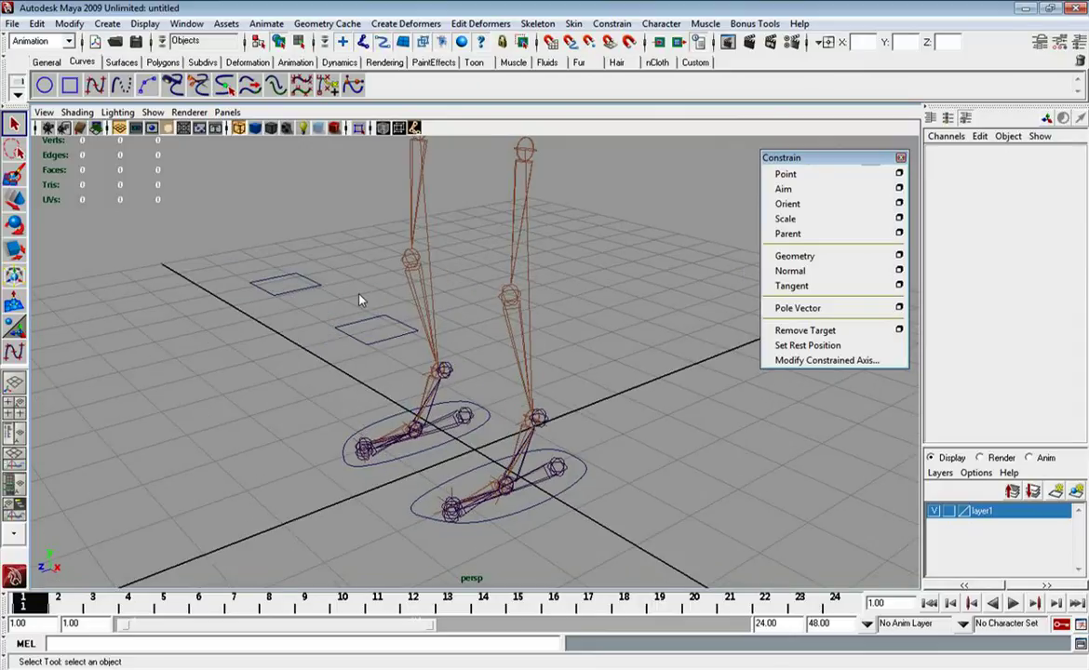
{"action": "left_click", "coordinate": [252, 284]}
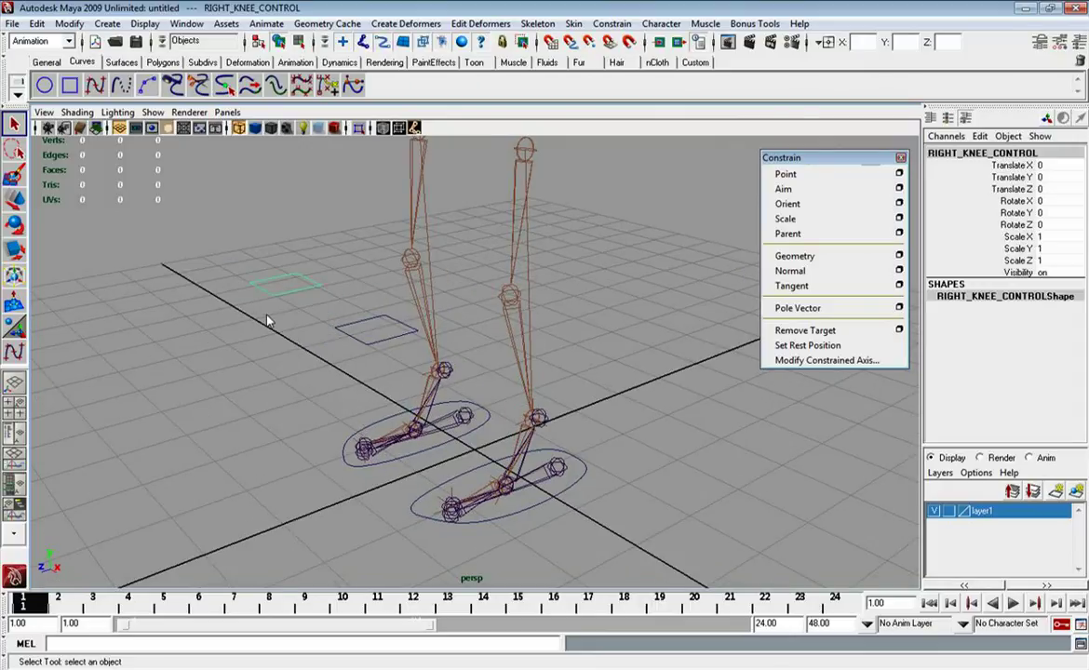
{"action": "left_click", "coordinate": [444, 368], "text": "shift"}
{"action": "left_click", "coordinate": [798, 308]}
{"action": "left_click_drag", "start_coordinate": [522, 316], "coordinate": [426, 307], "text": "alt"}
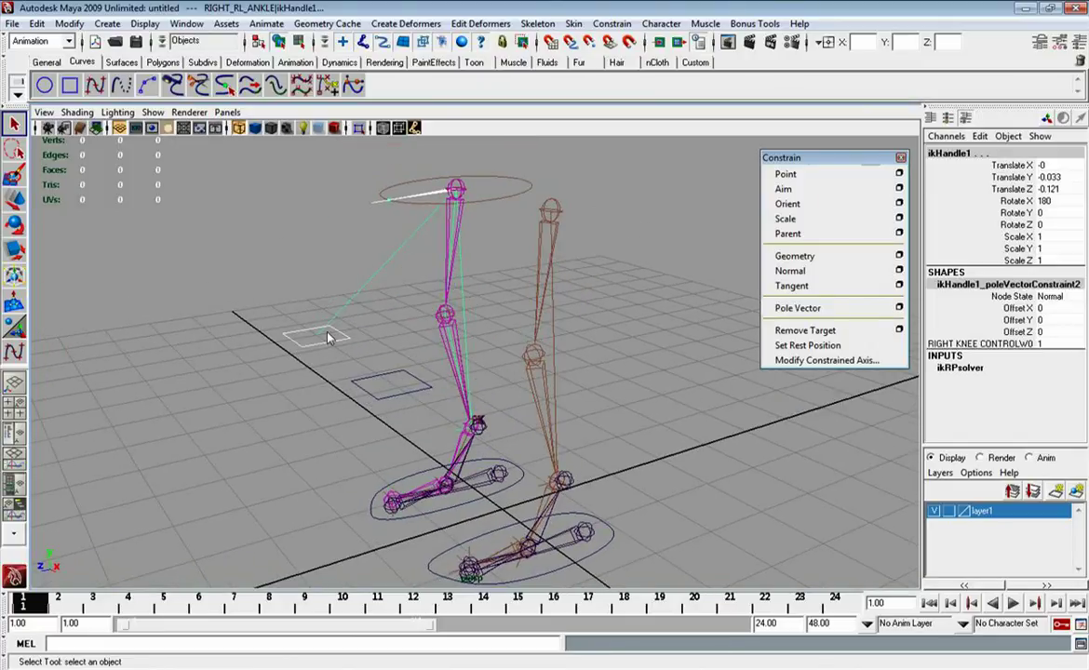
Test the right knee by moving RIGHT_KNEE_CONTROL sideways, then undo the move
{"action": "left_click_drag", "start_coordinate": [328, 338], "coordinate": [240, 327], "text": "alt"}
{"action": "left_click", "coordinate": [279, 363]}
{"action": "key", "text": "w"}
{"action": "mouse_move", "coordinate": [282, 366]}
{"action": "left_mouse_down", "text": "alt"}
{"action": "mouse_move", "coordinate": [308, 366]}
{"action": "mouse_move", "coordinate": [527, 477]}
{"action": "left_mouse_up", "text": "alt"}
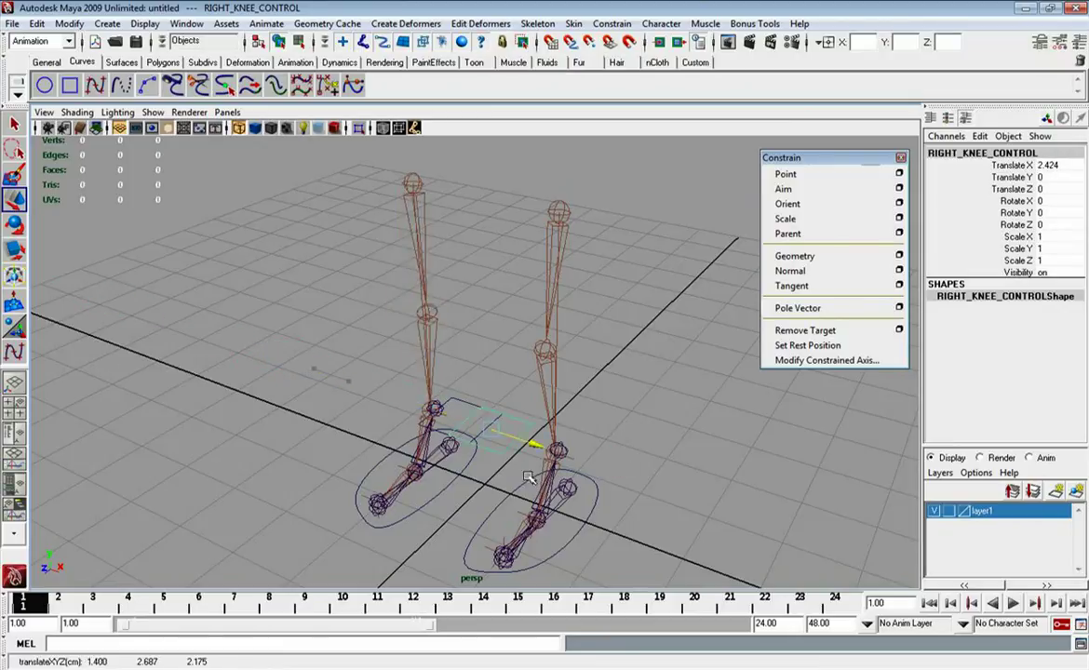
{"action": "key", "text": "ctrl+z"}
Test the left knee by moving LEFT_KNEE_CONTROL along X, then undo the move
{"action": "mouse_move", "coordinate": [540, 447]}
{"action": "left_mouse_down", "text": "alt"}
{"action": "mouse_move", "coordinate": [519, 321]}
{"action": "mouse_move", "coordinate": [424, 330]}
{"action": "left_mouse_up", "text": "alt"}
{"action": "left_click", "coordinate": [359, 305]}
{"action": "mouse_move", "coordinate": [358, 305]}
{"action": "left_mouse_down", "text": "alt"}
{"action": "mouse_move", "coordinate": [365, 359]}
{"action": "mouse_move", "coordinate": [340, 322]}
{"action": "mouse_move", "coordinate": [410, 488]}
{"action": "left_mouse_up", "text": "alt"}
{"action": "key", "text": "ctrl+z"}
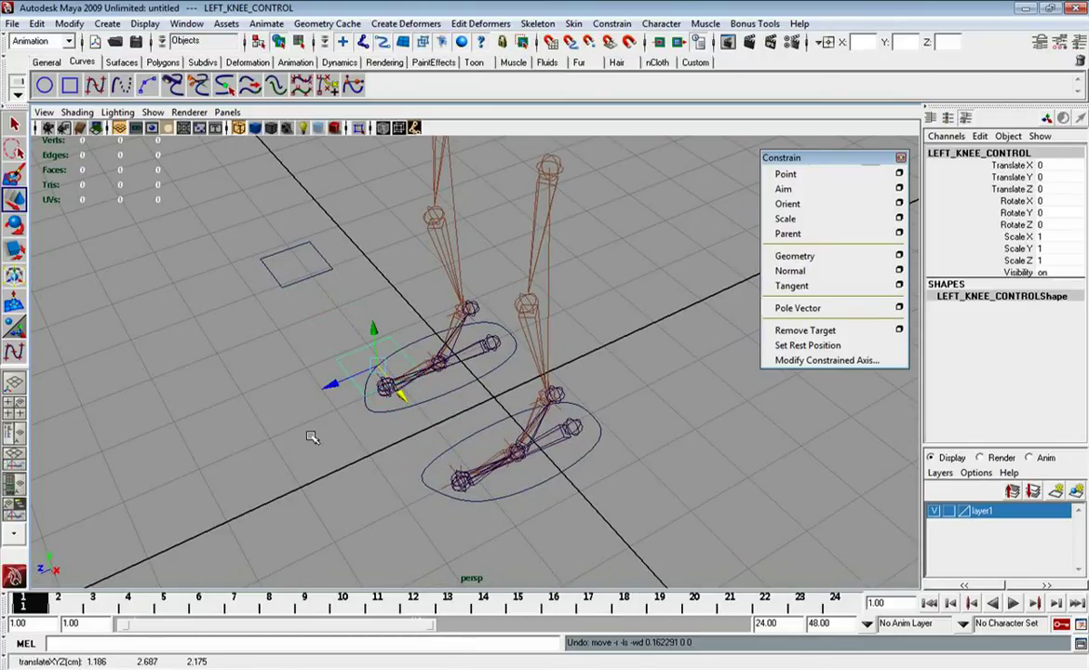
Raise the left foot control to lift the leg, then return it to the ground
{"action": "left_click_drag", "start_coordinate": [511, 320], "coordinate": [551, 320], "text": "alt"}
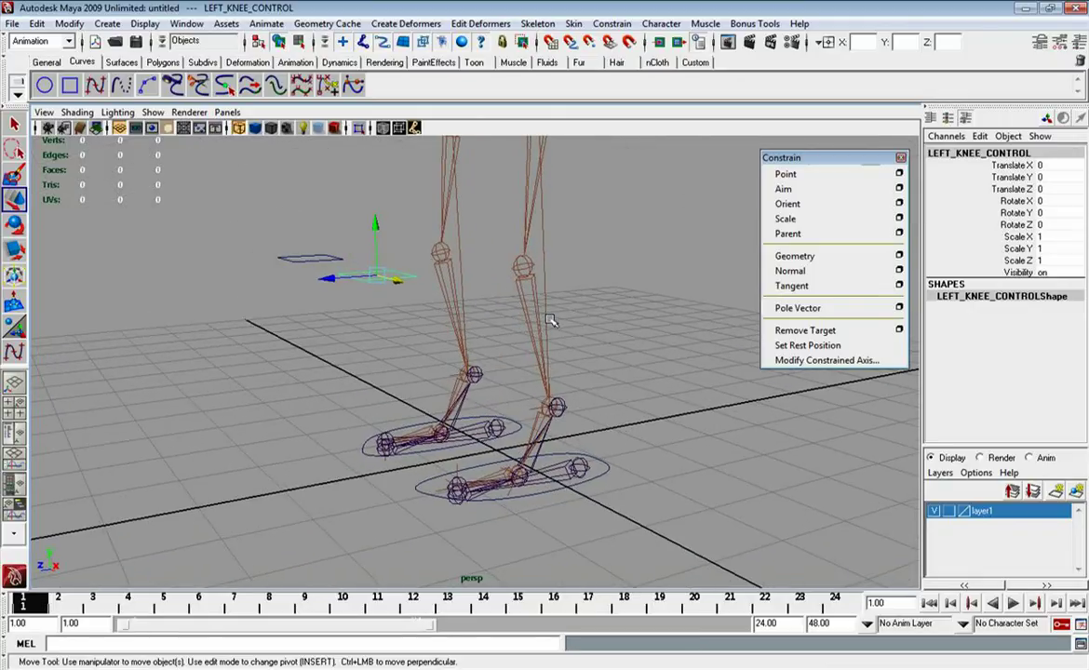
{"action": "mouse_move", "coordinate": [526, 312]}
{"action": "left_mouse_down", "text": "alt"}
{"action": "mouse_move", "coordinate": [613, 321]}
{"action": "mouse_move", "coordinate": [529, 318]}
{"action": "mouse_move", "coordinate": [509, 291]}
{"action": "left_mouse_up", "text": "alt"}
{"action": "mouse_move", "coordinate": [505, 247]}
{"action": "left_mouse_down", "text": "alt"}
{"action": "mouse_move", "coordinate": [616, 252]}
{"action": "mouse_move", "coordinate": [581, 247]}
{"action": "left_mouse_up", "text": "alt"}
{"action": "left_click", "coordinate": [563, 242]}
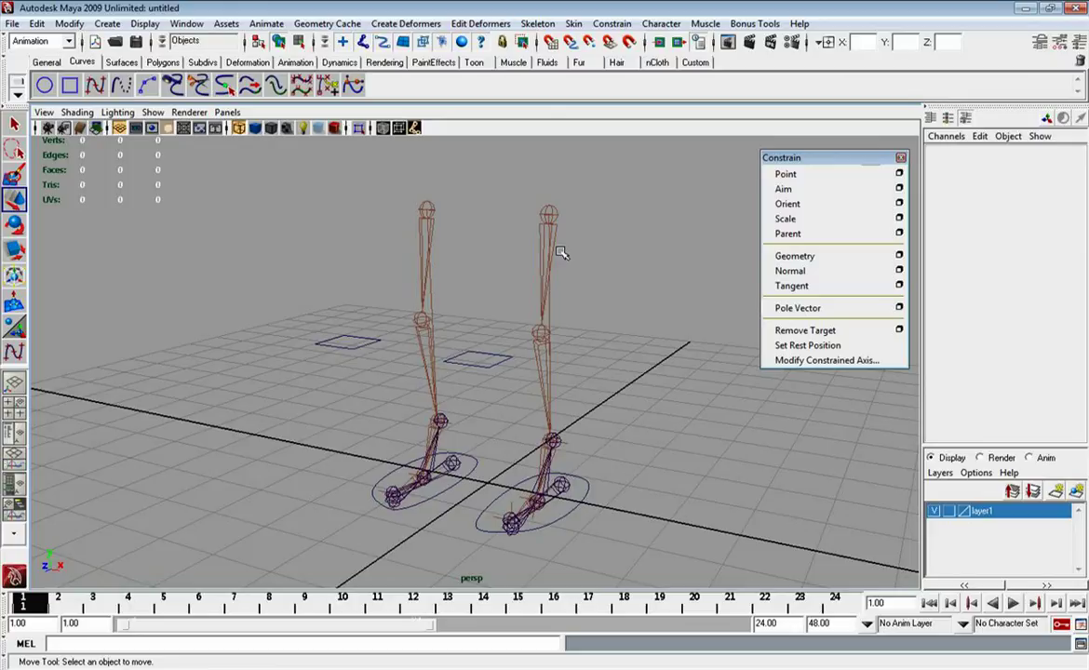
{"action": "mouse_move", "coordinate": [507, 193]}
{"action": "left_mouse_down", "text": "alt"}
{"action": "mouse_move", "coordinate": [538, 265]}
{"action": "mouse_move", "coordinate": [433, 233]}
{"action": "mouse_move", "coordinate": [472, 244]}
{"action": "mouse_move", "coordinate": [584, 398]}
{"action": "left_mouse_up", "text": "alt"}
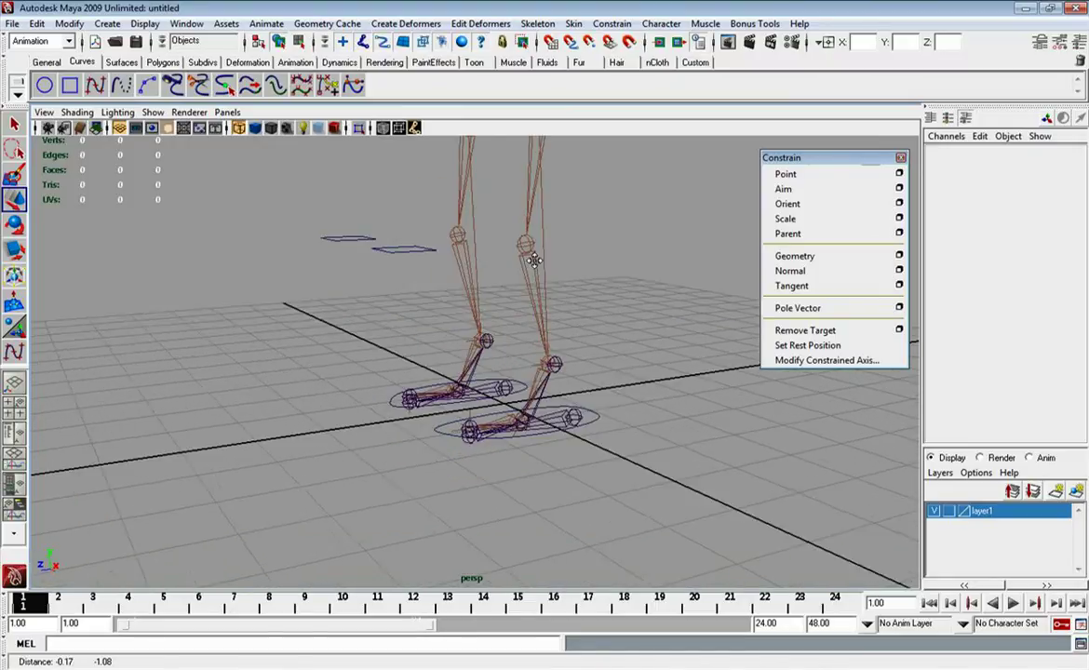
{"action": "left_click", "coordinate": [602, 427]}
{"action": "middle_click_drag", "start_coordinate": [602, 427], "coordinate": [603, 388]}
{"action": "key", "text": "q"}
{"action": "left_click_drag", "start_coordinate": [666, 424], "coordinate": [559, 454], "text": "alt"}
{"action": "left_click", "coordinate": [596, 452]}
{"action": "left_click", "coordinate": [573, 451]}
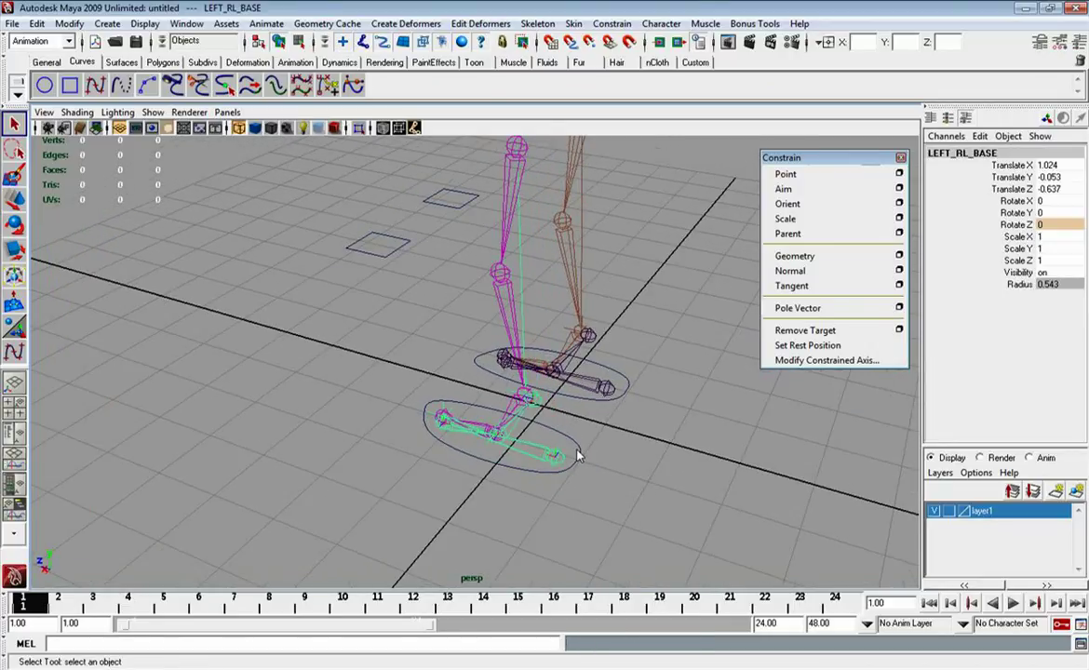
{"action": "left_click", "coordinate": [578, 456]}
{"action": "key", "text": "Down"}
{"action": "left_click", "coordinate": [610, 391]}
{"action": "key", "text": "Up"}
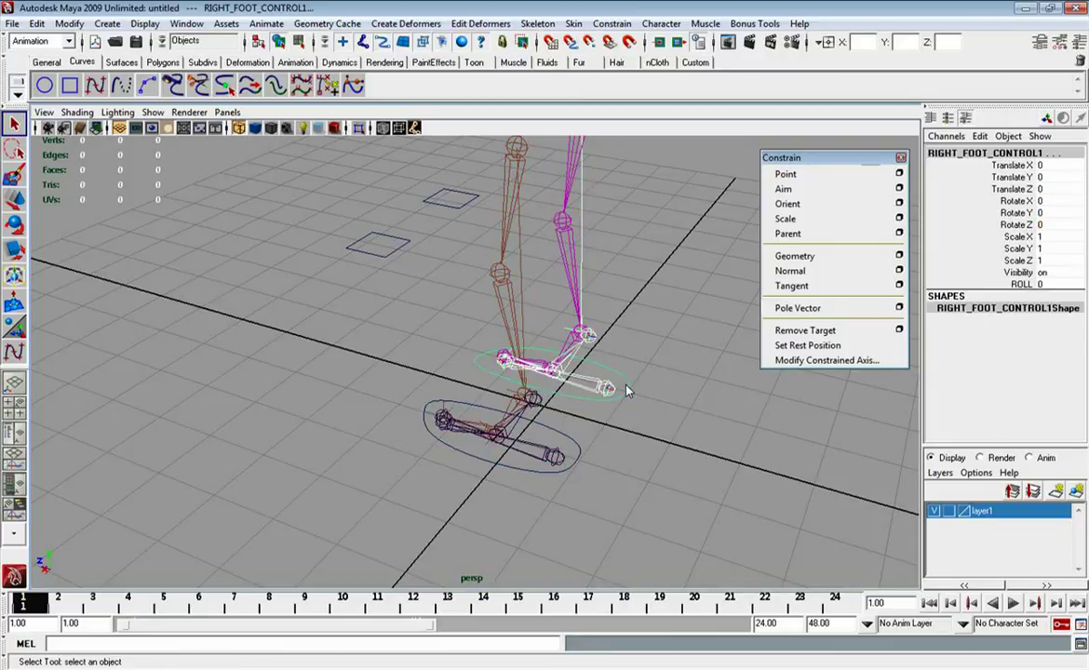
{"action": "key", "text": "Down"}
{"action": "left_click", "coordinate": [605, 437]}
{"action": "left_click", "coordinate": [578, 455]}
{"action": "key", "text": "w"}
{"action": "mouse_move", "coordinate": [578, 456]}
{"action": "left_mouse_down", "text": "alt"}
{"action": "mouse_move", "coordinate": [515, 421]}
{"action": "mouse_move", "coordinate": [516, 337]}
{"action": "left_mouse_up", "text": "alt"}
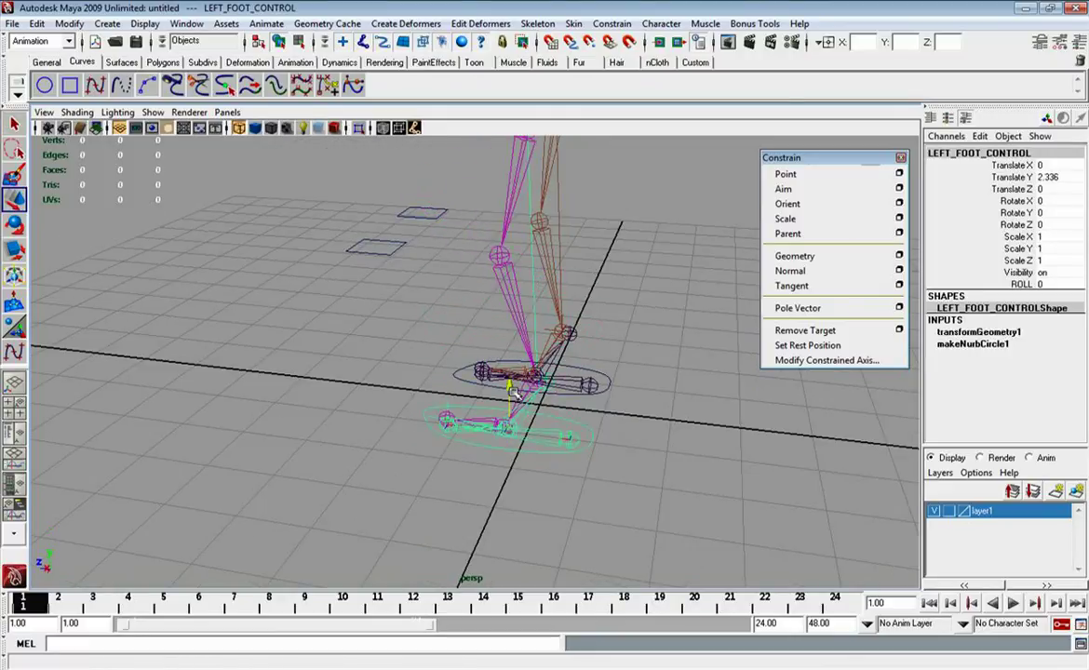
{"action": "key", "text": "ctrl+z"}
{"action": "key", "text": "ctrl+z"}
{"action": "key", "text": "ctrl+z"}
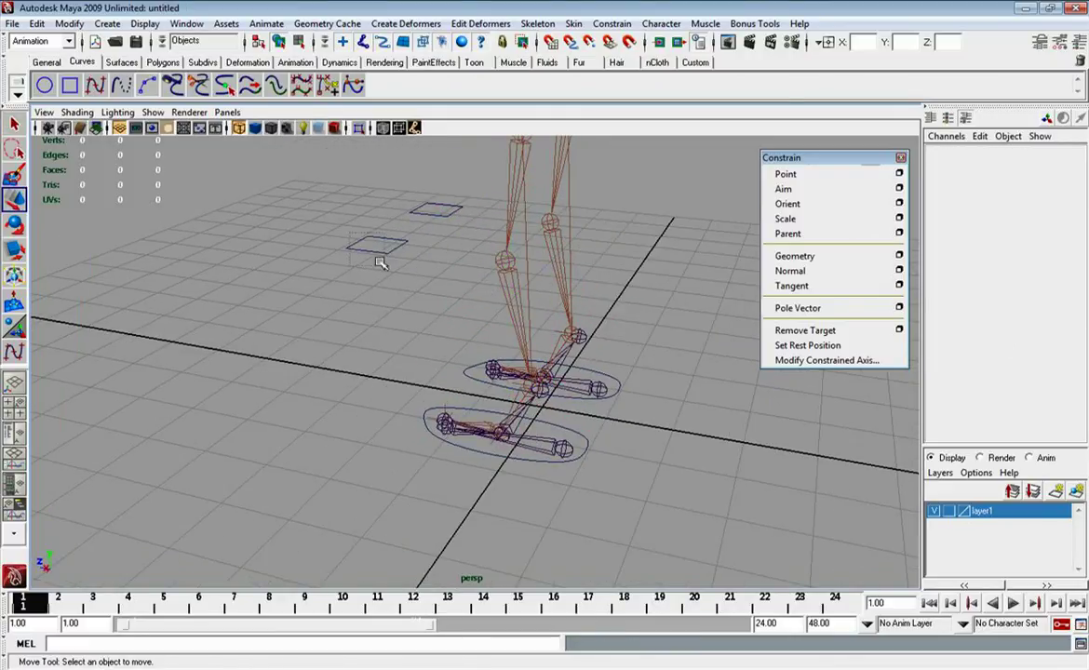
{"action": "left_click", "coordinate": [374, 244]}
{"action": "left_click", "coordinate": [478, 457]}
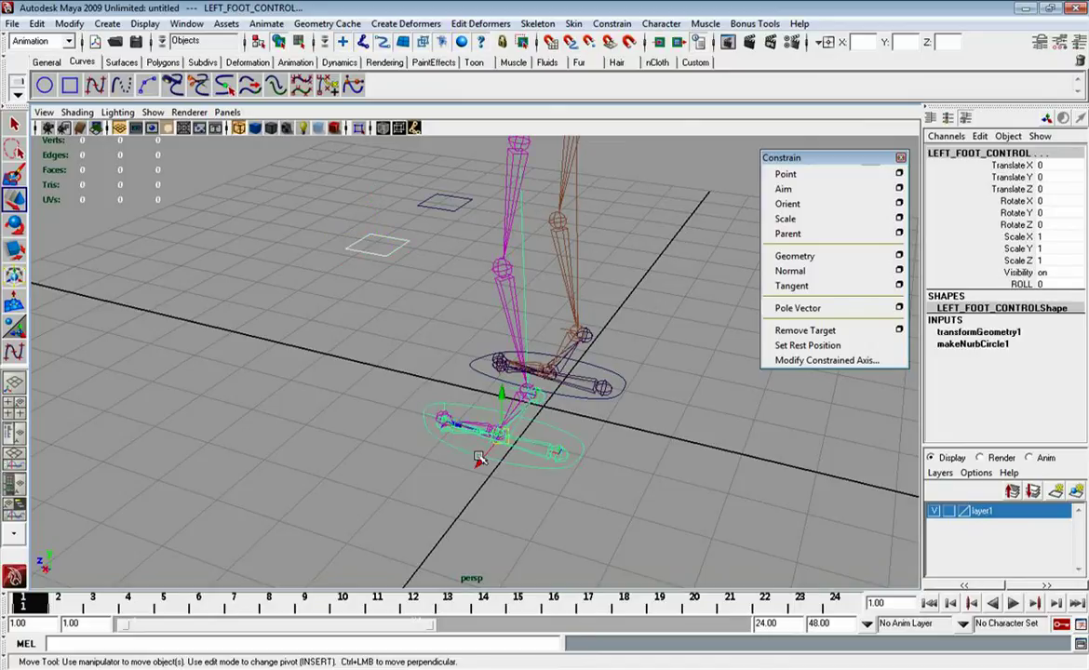
{"action": "key", "text": "ctrl+z"}
{"action": "left_click", "coordinate": [442, 203]}
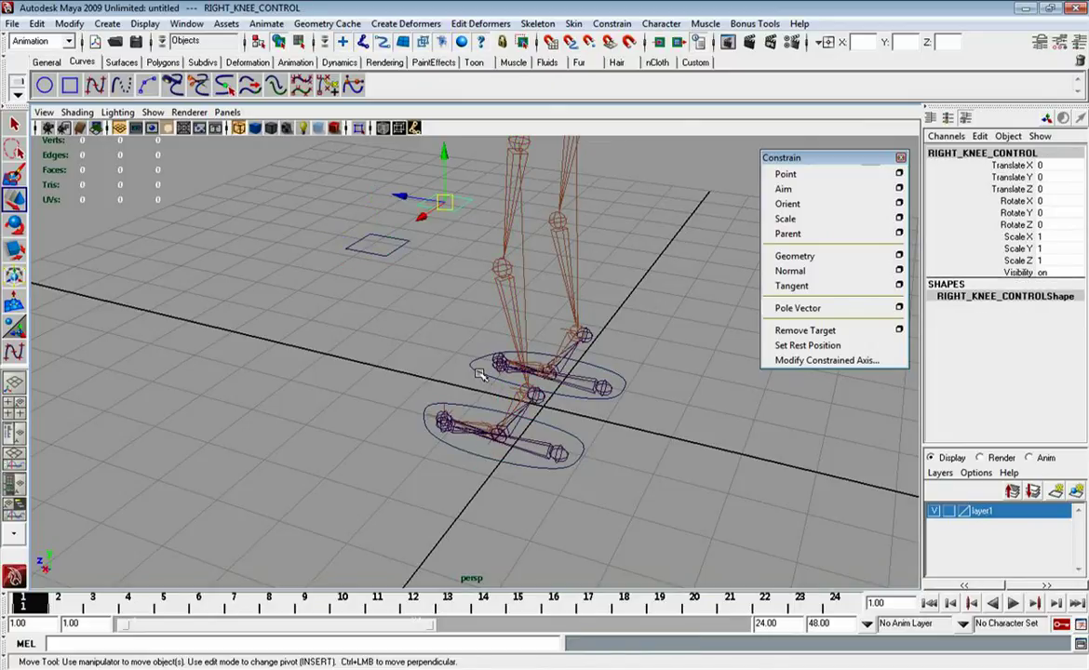
{"action": "left_click", "coordinate": [479, 373], "text": "shift"}
{"action": "left_click", "coordinate": [479, 374], "text": "shift"}
{"action": "left_click", "coordinate": [373, 385]}
{"action": "mouse_move", "coordinate": [372, 384]}
{"action": "left_mouse_down", "text": "alt"}
{"action": "mouse_move", "coordinate": [519, 402]}
{"action": "mouse_move", "coordinate": [393, 179]}
{"action": "left_mouse_up", "text": "alt"}
{"action": "left_click", "coordinate": [548, 435]}
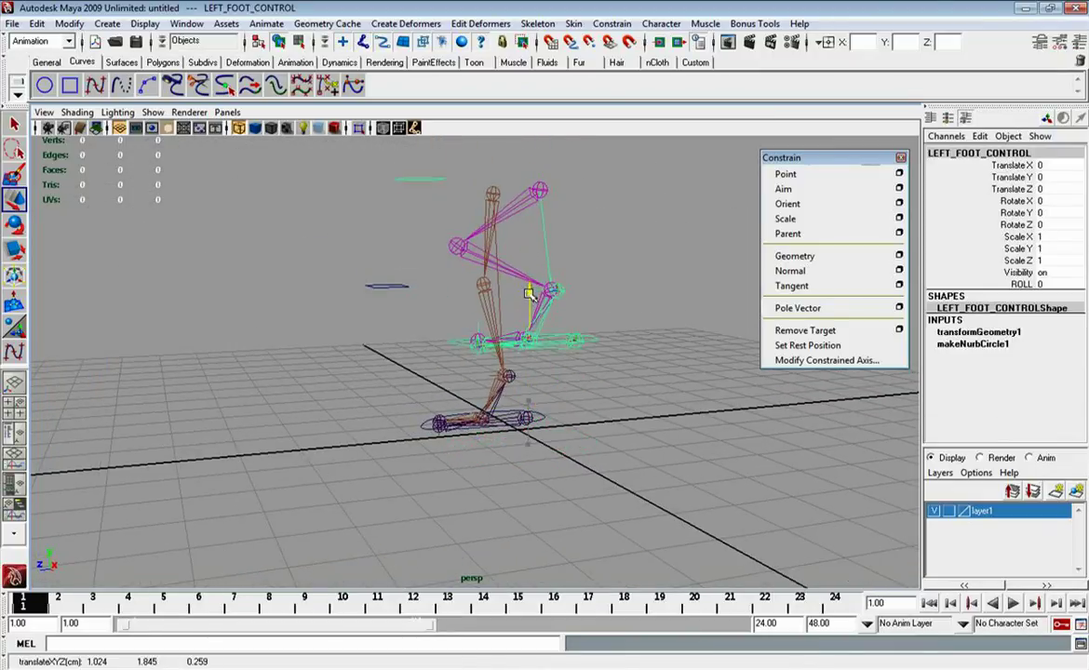
{"action": "left_click", "coordinate": [445, 190]}
{"action": "mouse_move", "coordinate": [477, 191]}
{"action": "left_mouse_down"}
{"action": "mouse_move", "coordinate": [628, 214]}
{"action": "mouse_move", "coordinate": [482, 249]}
{"action": "mouse_move", "coordinate": [475, 271]}
{"action": "left_mouse_up"}
{"action": "key", "text": "ctrl+z"}
{"action": "key", "text": "ctrl+z"}
{"action": "key", "text": "ctrl+z"}
{"action": "key", "text": "ctrl+z"}
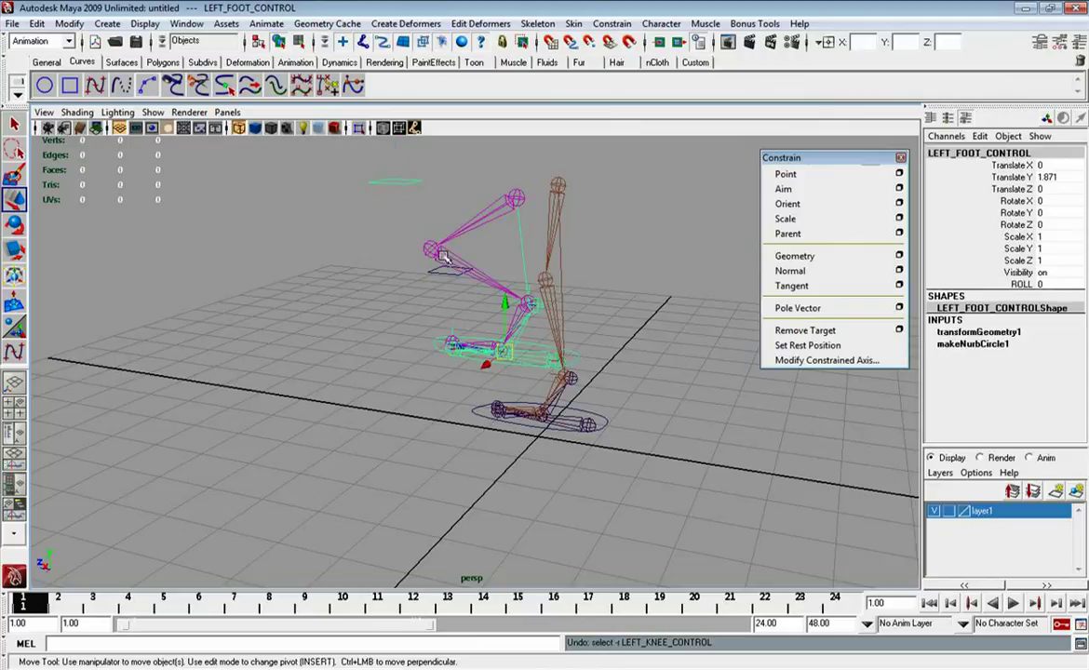
{"action": "key", "text": "ctrl+z"}
{"action": "key", "text": "ctrl+z"}
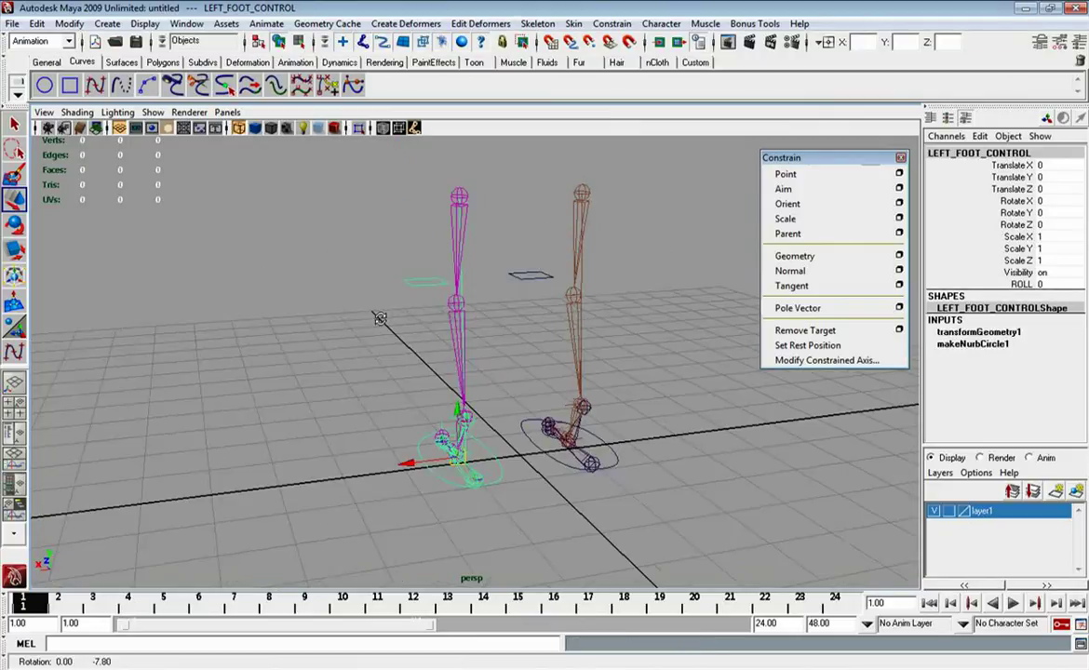
{"action": "key", "text": "ctrl+z"}
{"action": "key", "text": "ctrl+z"}
{"action": "key", "text": "ctrl+z"}
{"action": "key", "text": "ctrl+z"}
{"action": "key", "text": "ctrl+z"}
{"action": "key", "text": "ctrl+z"}
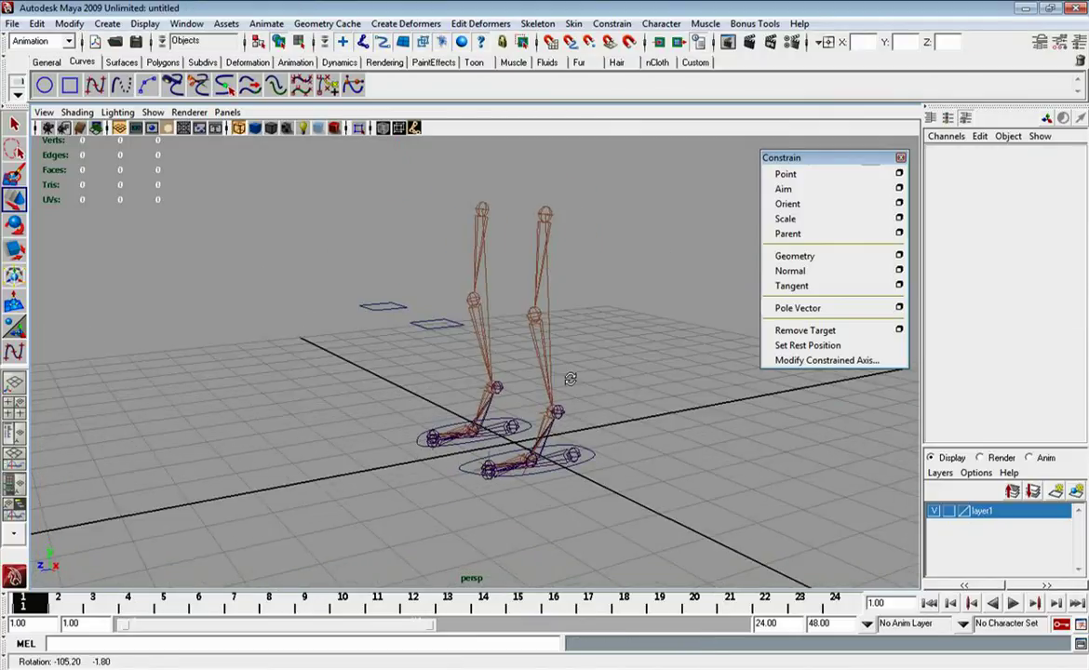
{"action": "key", "text": "ctrl+z"}
Show the polygon leg meshes with smooth shading and select pCylinder1
{"action": "left_click", "coordinate": [151, 113]}
{"action": "left_click", "coordinate": [175, 222]}
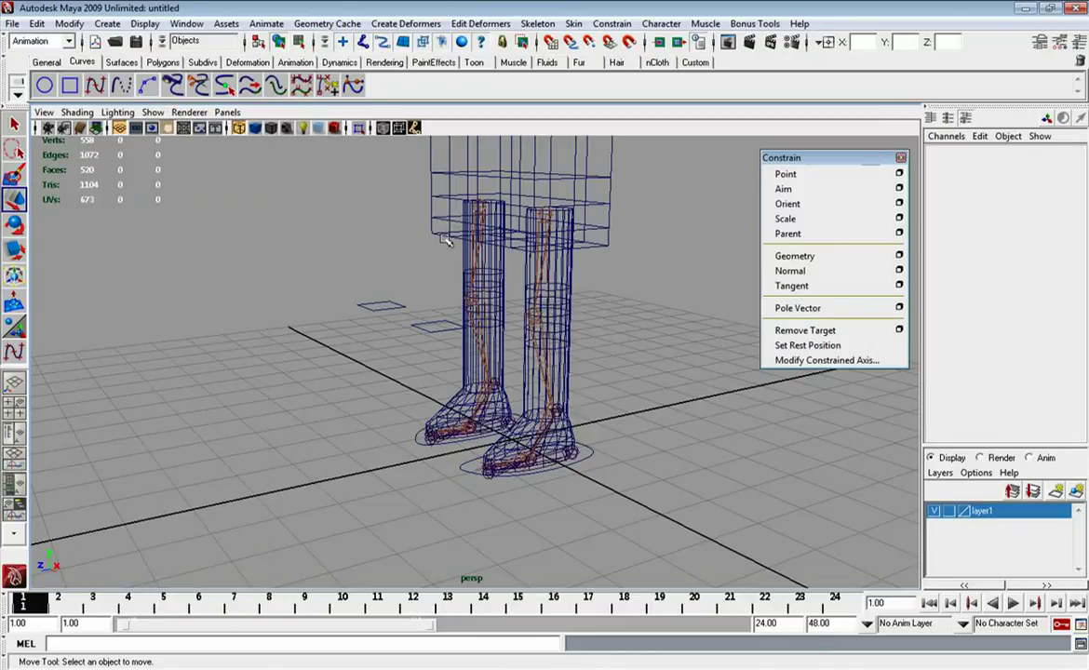
{"action": "middle_click_drag", "start_coordinate": [577, 265], "coordinate": [211, 156], "text": "alt"}
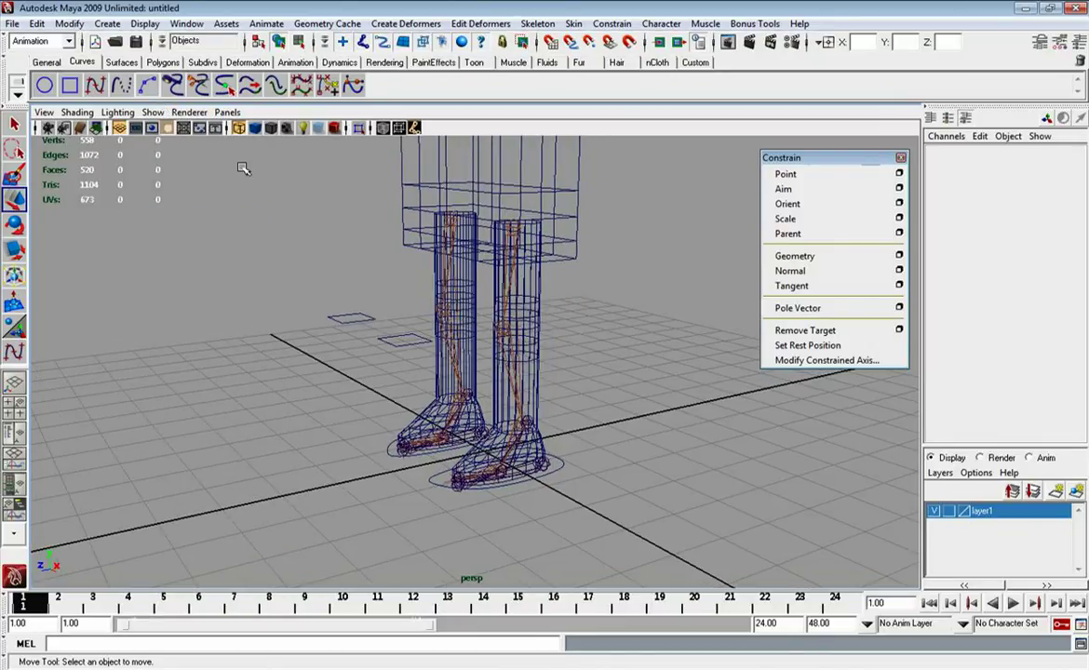
{"action": "key", "text": "5"}
{"action": "mouse_move", "coordinate": [452, 243]}
{"action": "left_mouse_down", "text": "alt"}
{"action": "mouse_move", "coordinate": [515, 310]}
{"action": "mouse_move", "coordinate": [483, 320]}
{"action": "mouse_move", "coordinate": [683, 328]}
{"action": "left_mouse_up", "text": "alt"}
{"action": "left_click", "coordinate": [507, 312]}
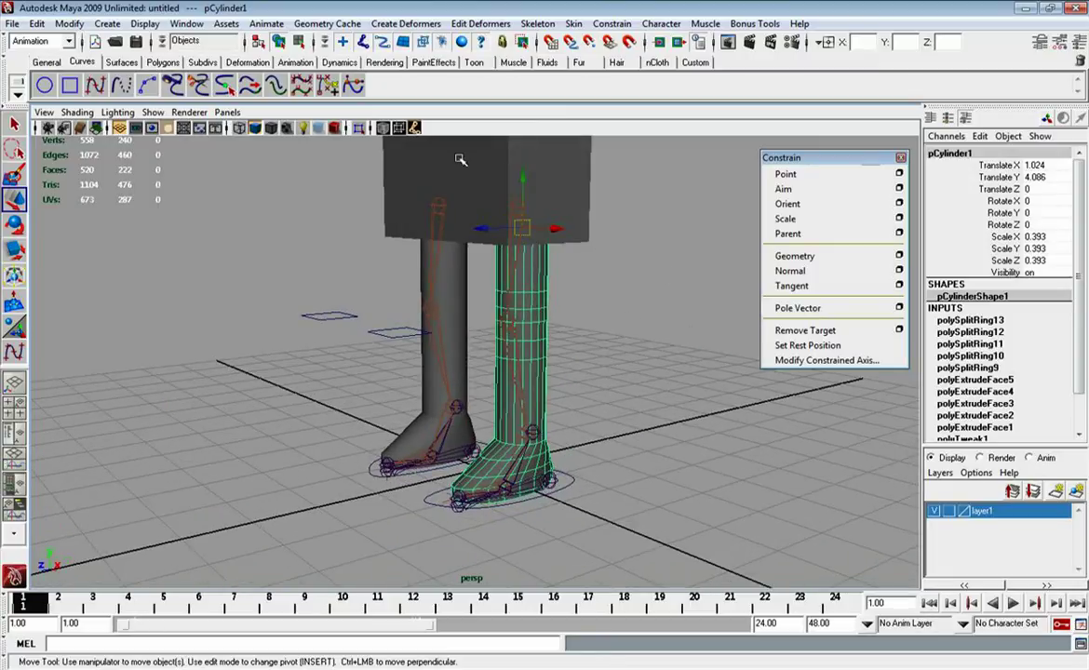
Switch to the Animation shelf, deselect the mesh, and bring up the Skin > Bind Skin menu
{"action": "left_click", "coordinate": [294, 64]}
{"action": "left_click_drag", "start_coordinate": [518, 236], "coordinate": [582, 251], "text": "alt"}
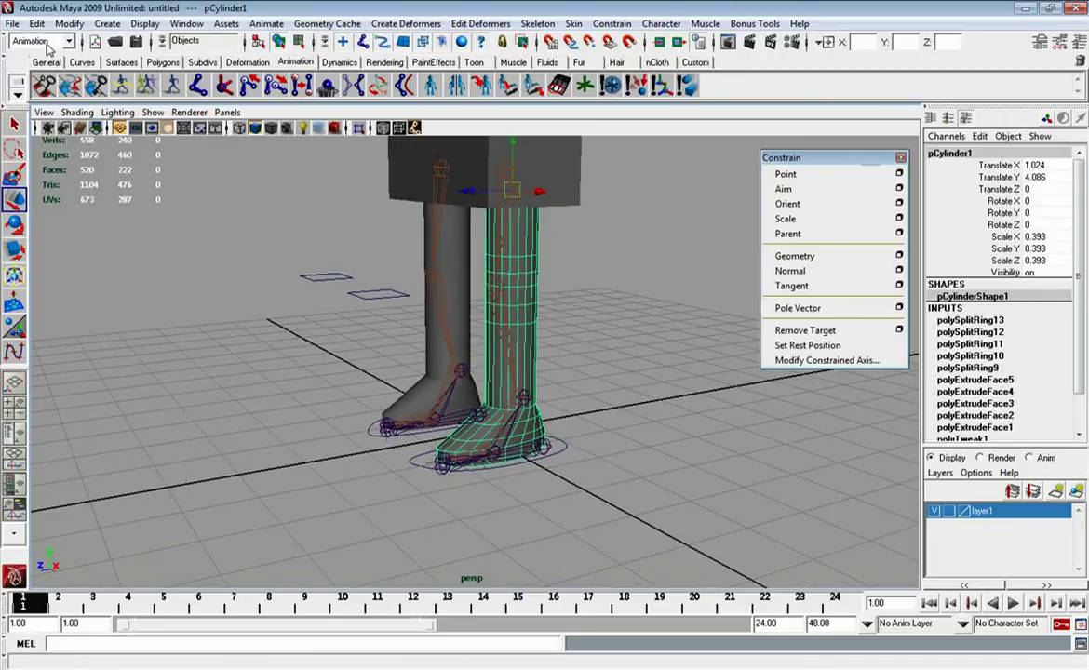
{"action": "left_click", "coordinate": [614, 333]}
{"action": "mouse_move", "coordinate": [615, 333]}
{"action": "left_mouse_down", "text": "alt"}
{"action": "mouse_move", "coordinate": [540, 296]}
{"action": "mouse_move", "coordinate": [498, 294]}
{"action": "mouse_move", "coordinate": [470, 190]}
{"action": "mouse_move", "coordinate": [512, 168]}
{"action": "left_mouse_up", "text": "alt"}
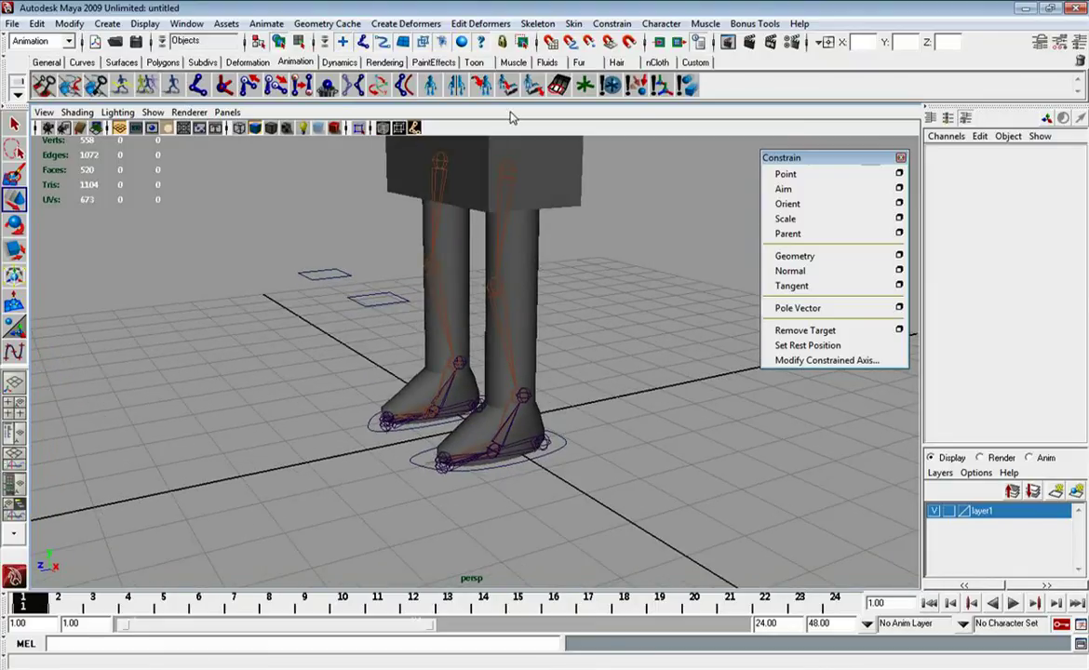
{"action": "left_click", "coordinate": [579, 25]}
{"action": "mouse_move", "coordinate": [507, 46]}
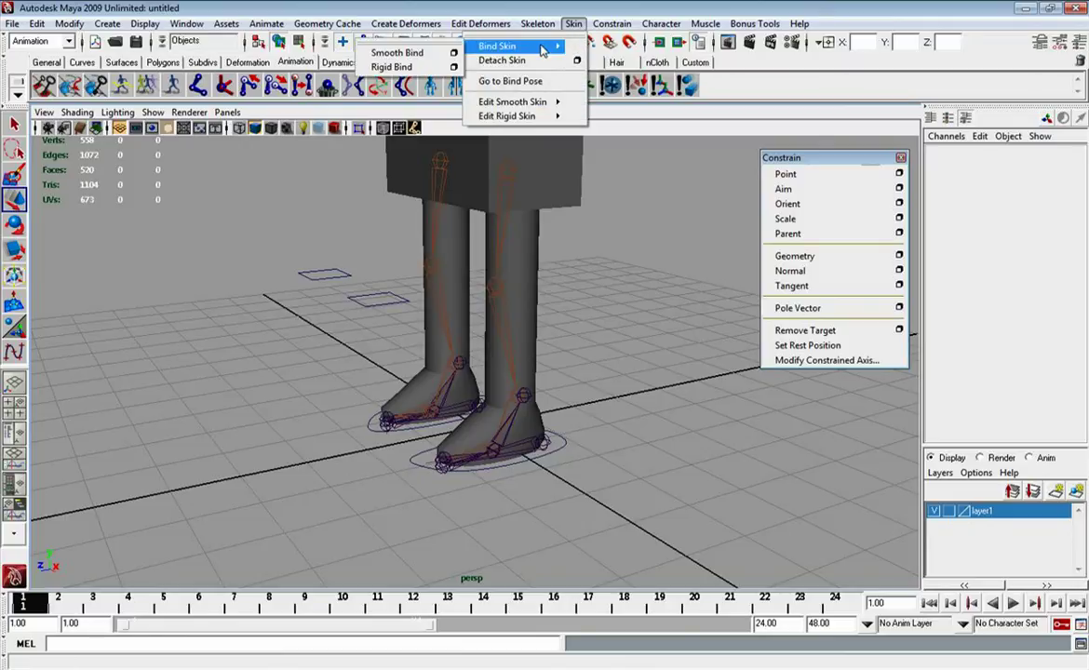
Float the Bind Skin commands in their own panel and close the Constrain window
{"action": "left_click", "coordinate": [410, 43]}
{"action": "left_click_drag", "start_coordinate": [470, 49], "coordinate": [695, 156]}
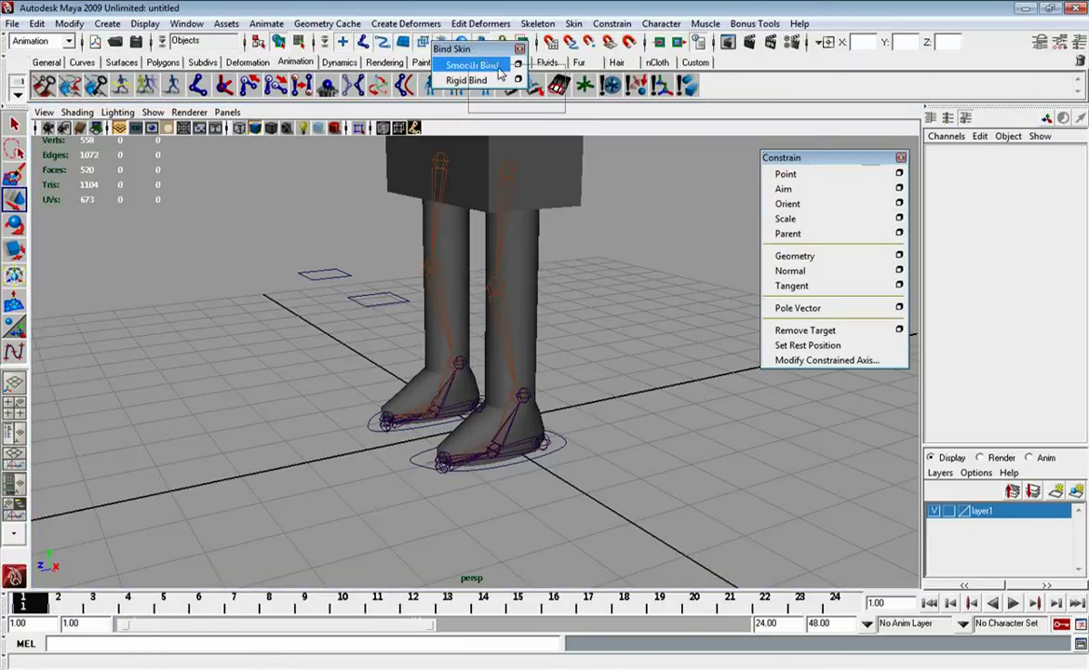
{"action": "left_click", "coordinate": [901, 160]}
{"action": "left_click_drag", "start_coordinate": [680, 157], "coordinate": [746, 156]}
{"action": "left_click_drag", "start_coordinate": [563, 238], "coordinate": [586, 240], "text": "alt"}
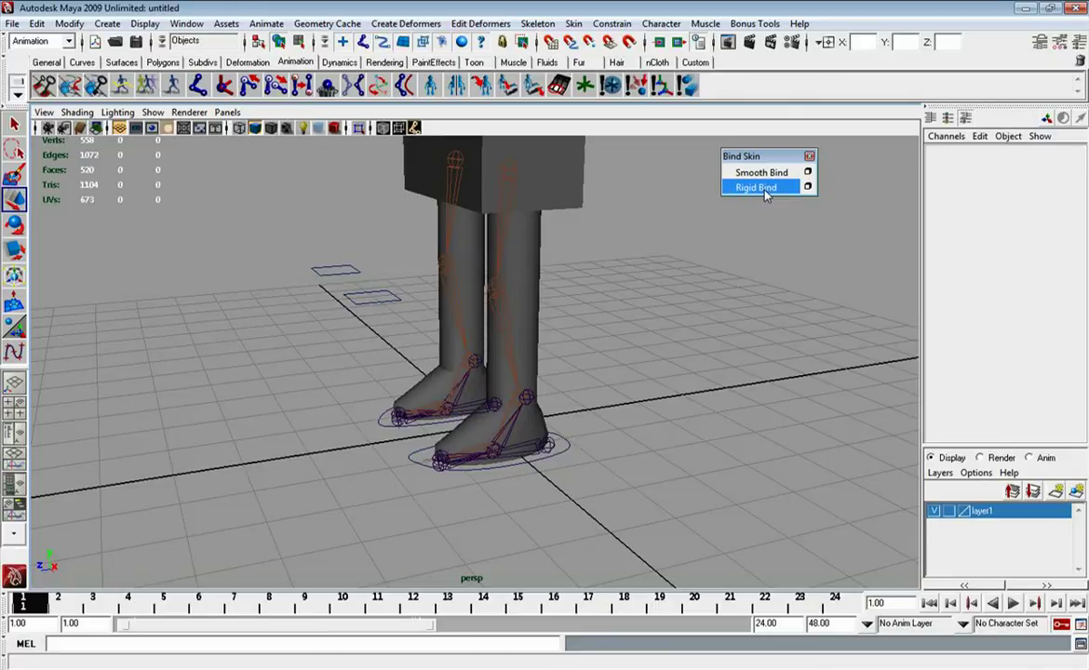
{"action": "left_click_drag", "start_coordinate": [588, 244], "coordinate": [631, 260], "text": "alt"}
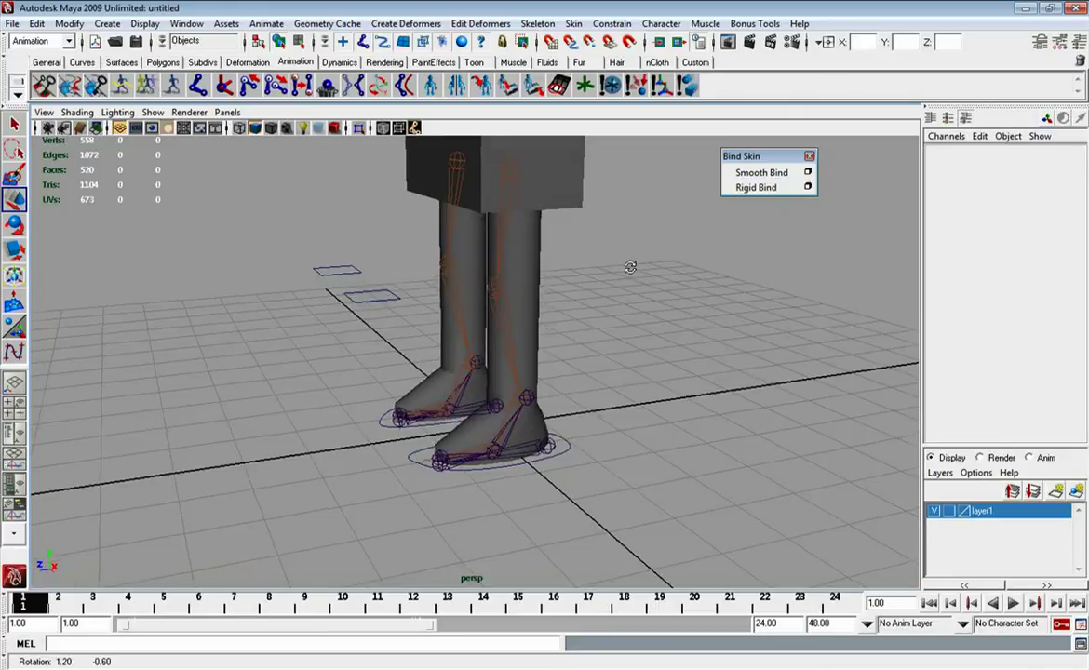
Select LEFT_HIP with pCylinder1 and apply Edit > Select Hierarchy
{"action": "left_click", "coordinate": [515, 171]}
{"action": "mouse_move", "coordinate": [511, 261]}
{"action": "left_mouse_down", "text": "alt"}
{"action": "mouse_move", "coordinate": [508, 247]}
{"action": "mouse_move", "coordinate": [579, 262]}
{"action": "mouse_move", "coordinate": [578, 272]}
{"action": "left_mouse_up", "text": "alt"}
{"action": "left_click", "coordinate": [530, 254], "text": "shift"}
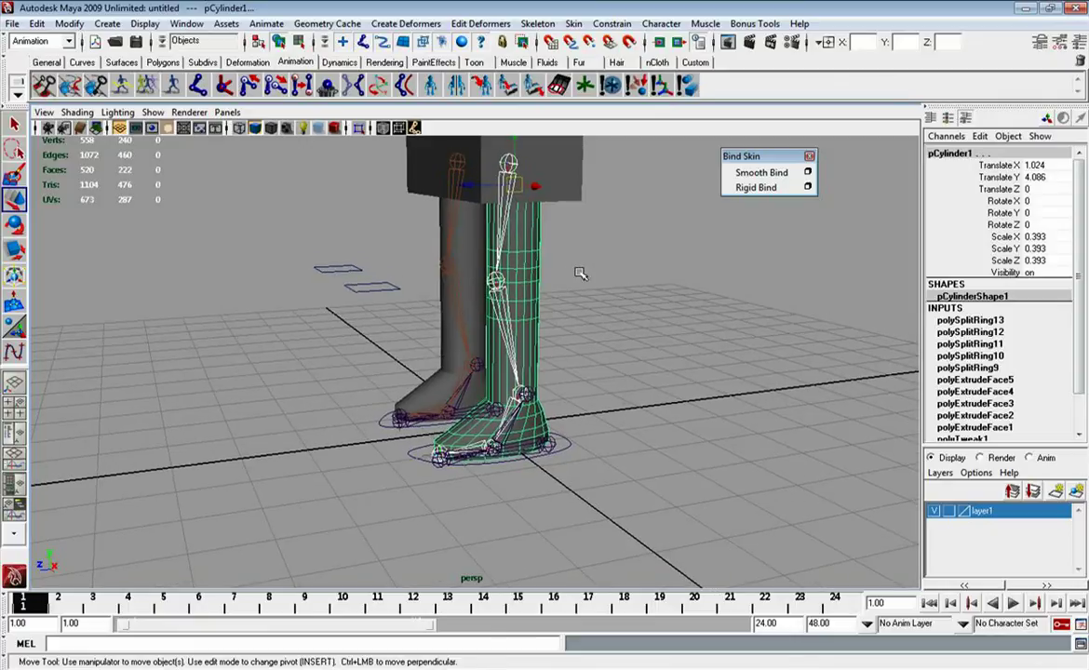
{"action": "left_click", "coordinate": [520, 200]}
{"action": "left_click", "coordinate": [510, 166]}
{"action": "left_click_drag", "start_coordinate": [510, 167], "coordinate": [518, 216], "text": "alt"}
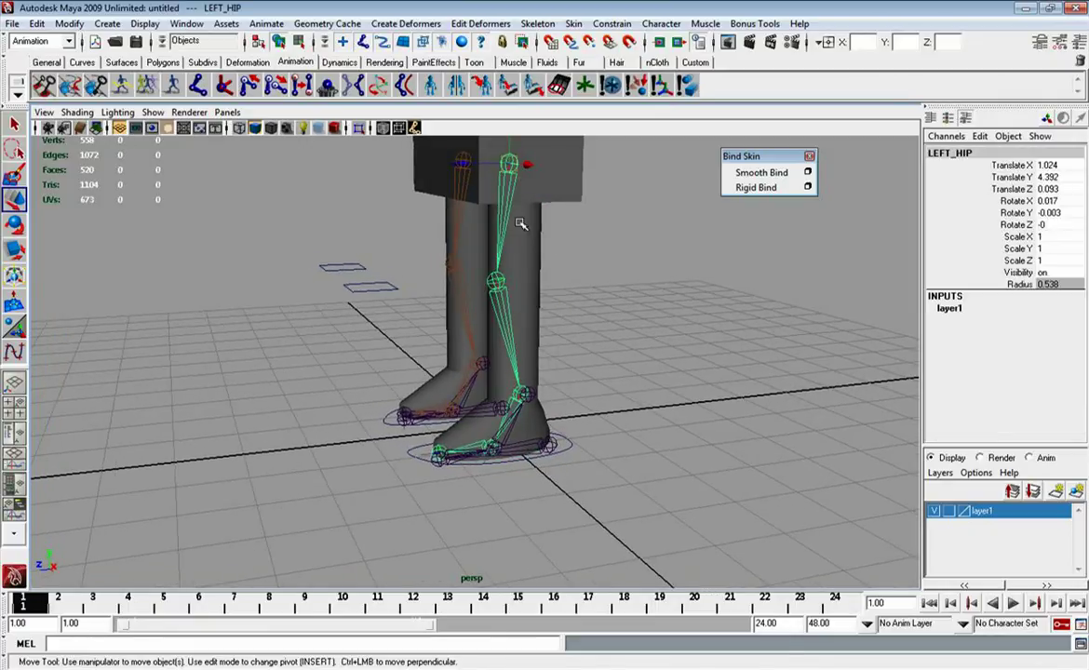
{"action": "left_click", "coordinate": [498, 233], "text": "shift"}
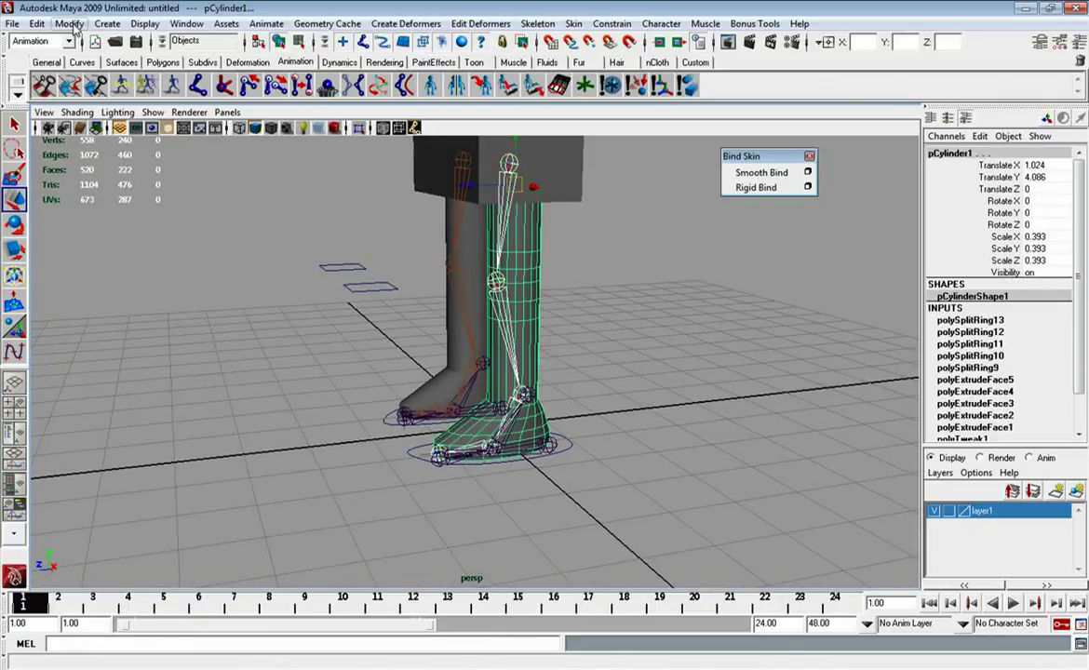
{"action": "left_click", "coordinate": [71, 24]}
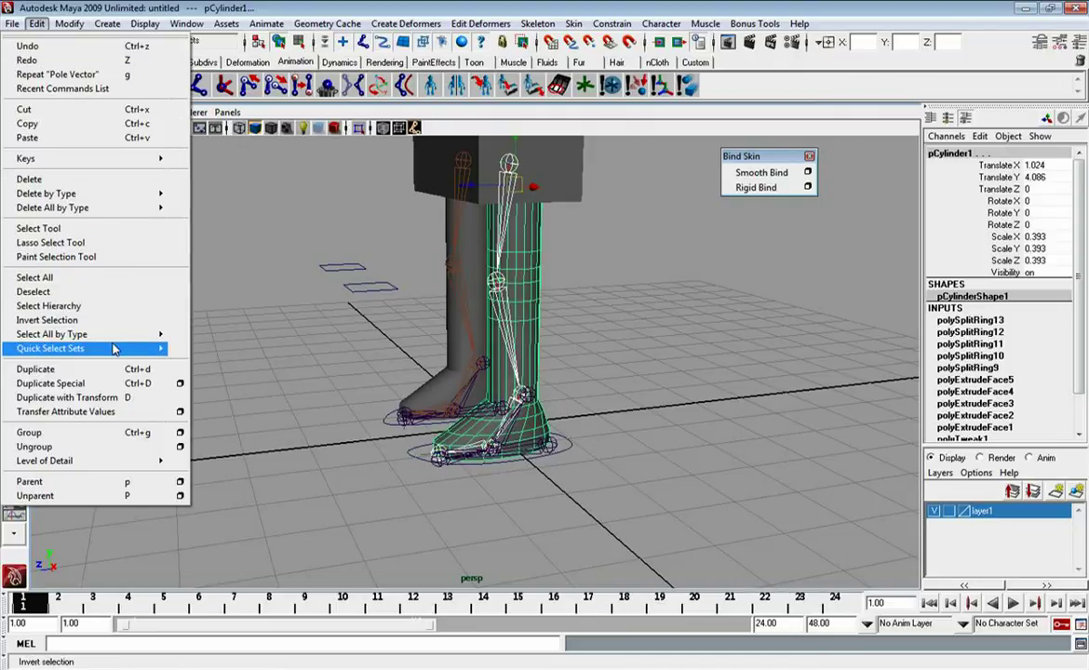
{"action": "left_click", "coordinate": [100, 307]}
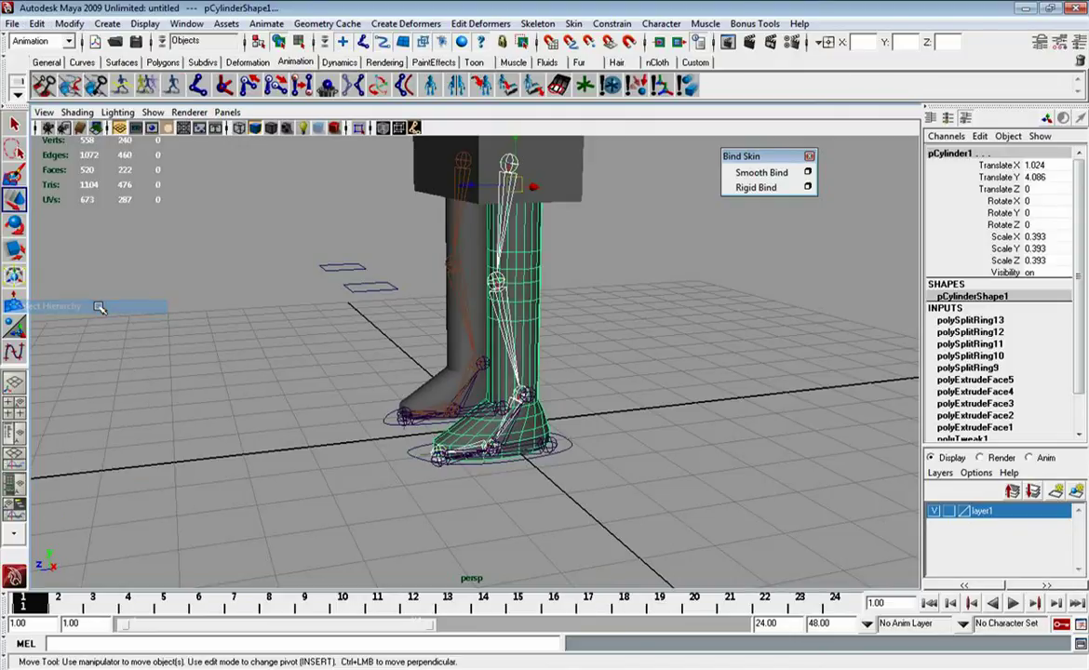
{"action": "left_click_drag", "start_coordinate": [419, 307], "coordinate": [484, 280], "text": "alt"}
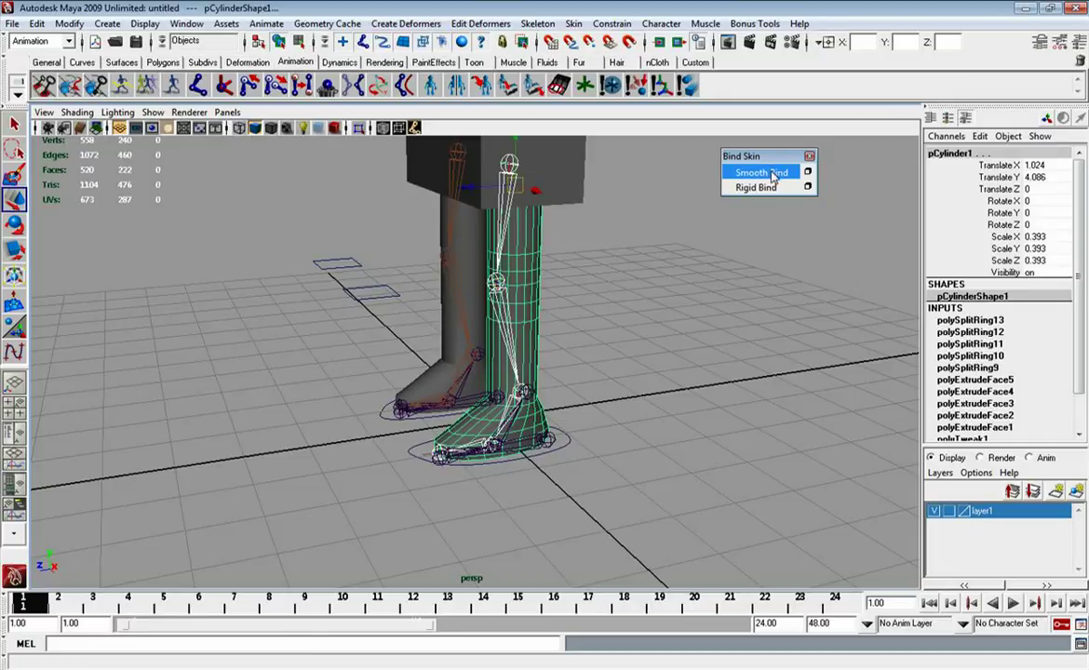
Reset Smooth Bind options, set Bind to Selected joints, and bind the left leg mesh
{"action": "left_click", "coordinate": [807, 173]}
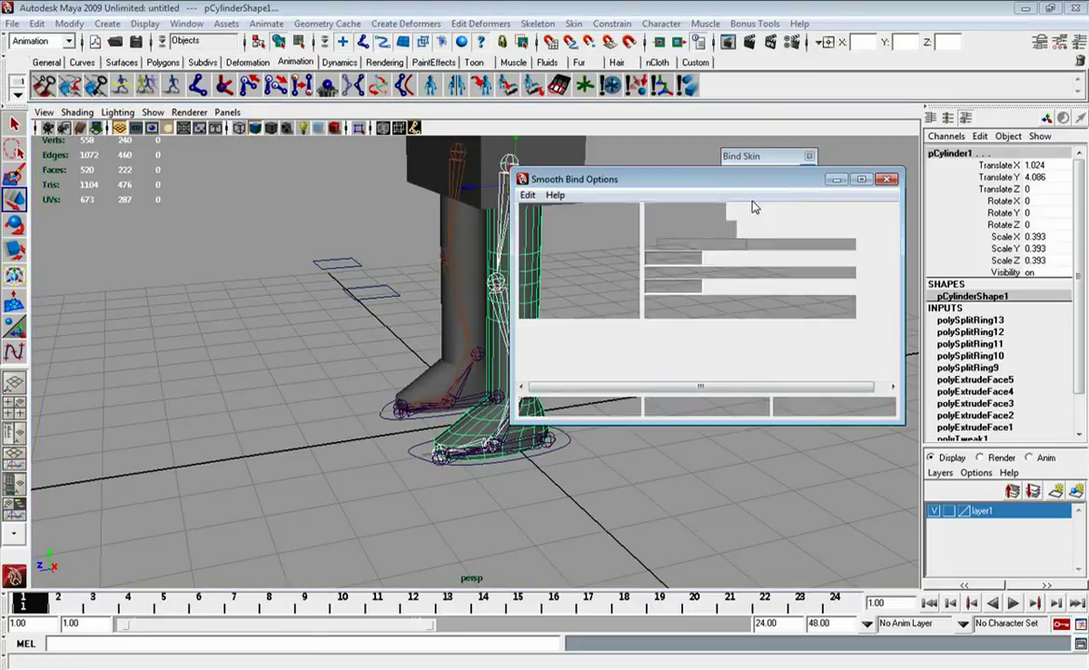
{"action": "left_click_drag", "start_coordinate": [705, 193], "coordinate": [774, 225]}
{"action": "left_click", "coordinate": [598, 228]}
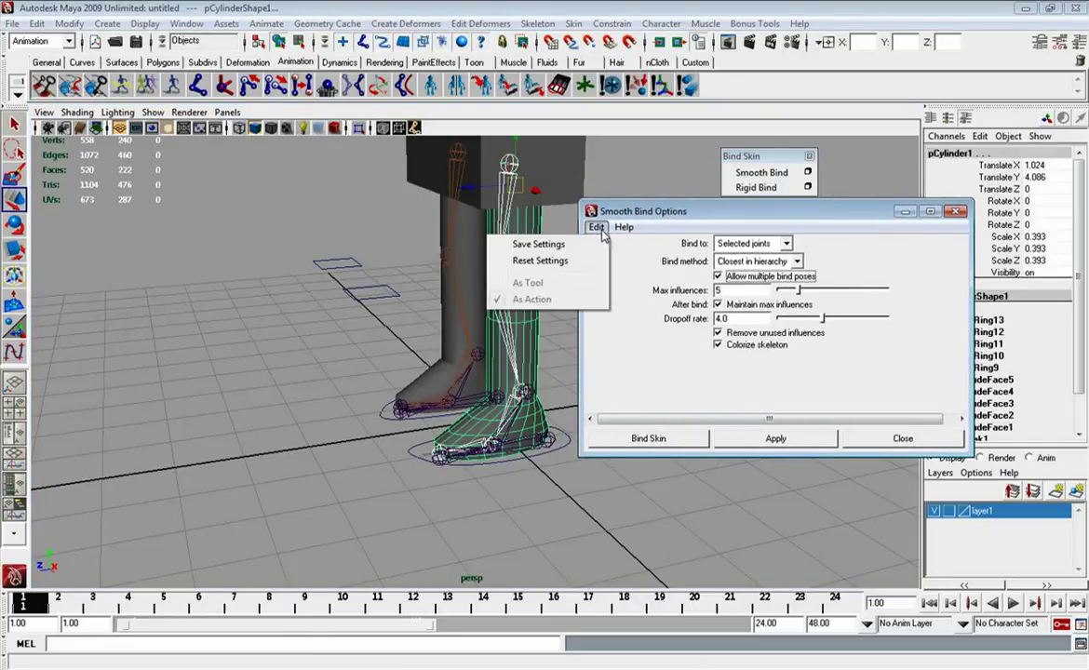
{"action": "left_click", "coordinate": [540, 261]}
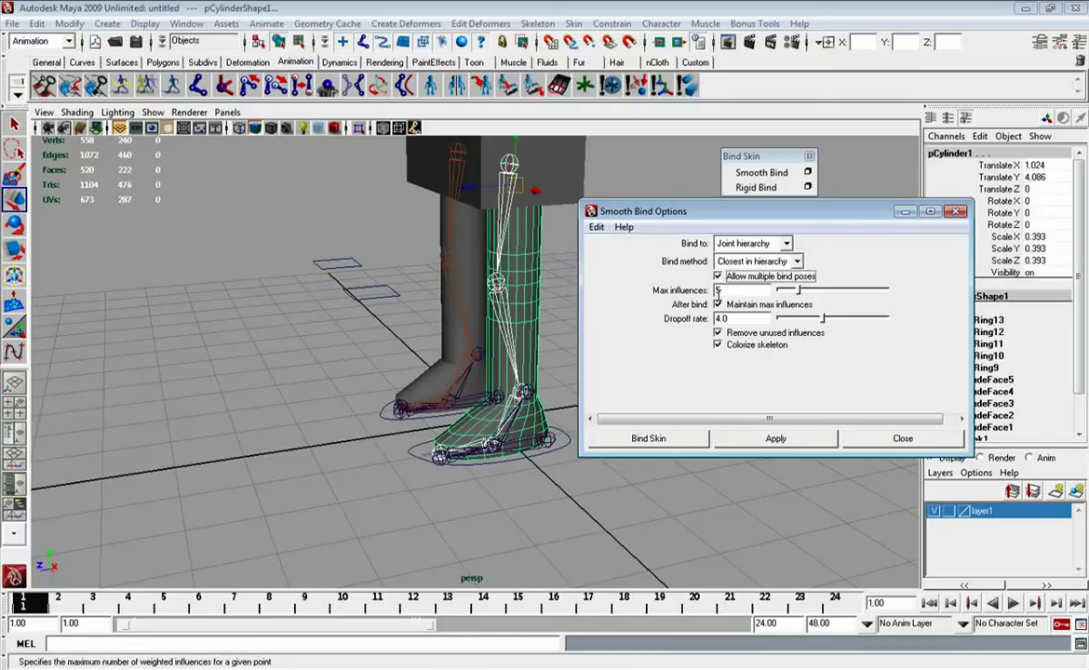
{"action": "left_click", "coordinate": [746, 246]}
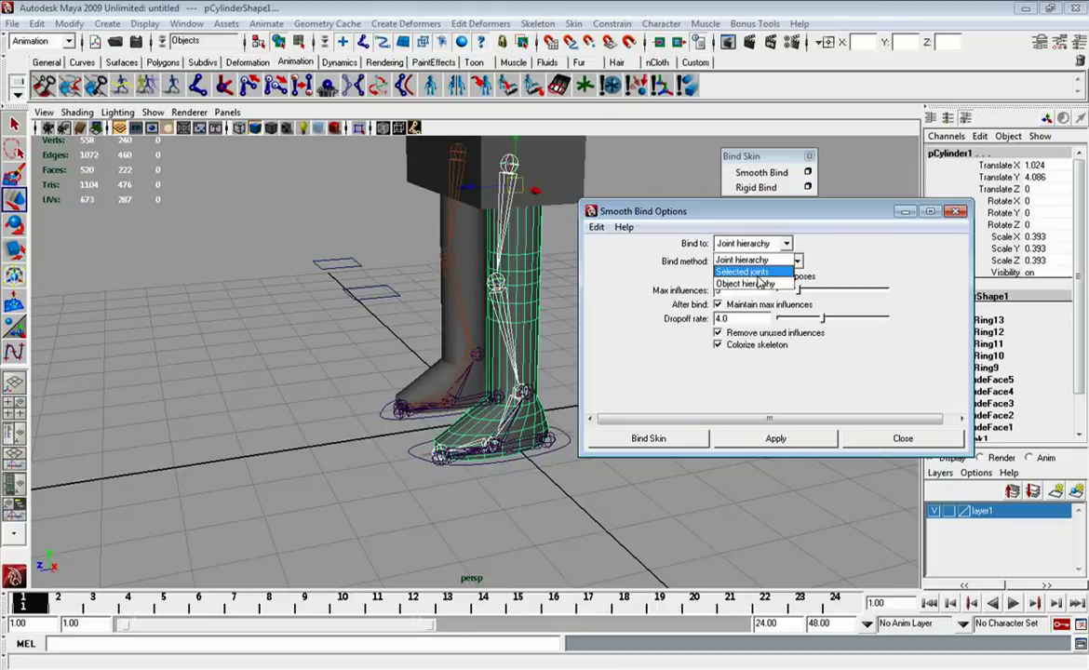
{"action": "left_click", "coordinate": [757, 273]}
{"action": "left_click", "coordinate": [751, 440]}
Select the right hip hierarchy with its leg mesh, smooth bind it, and close the options
{"action": "mouse_move", "coordinate": [484, 280]}
{"action": "left_mouse_down", "text": "alt"}
{"action": "mouse_move", "coordinate": [432, 204]}
{"action": "mouse_move", "coordinate": [456, 281]}
{"action": "left_mouse_up", "text": "alt"}
{"action": "left_click", "coordinate": [450, 170]}
{"action": "middle_click_drag", "start_coordinate": [456, 281], "coordinate": [426, 251], "text": "alt"}
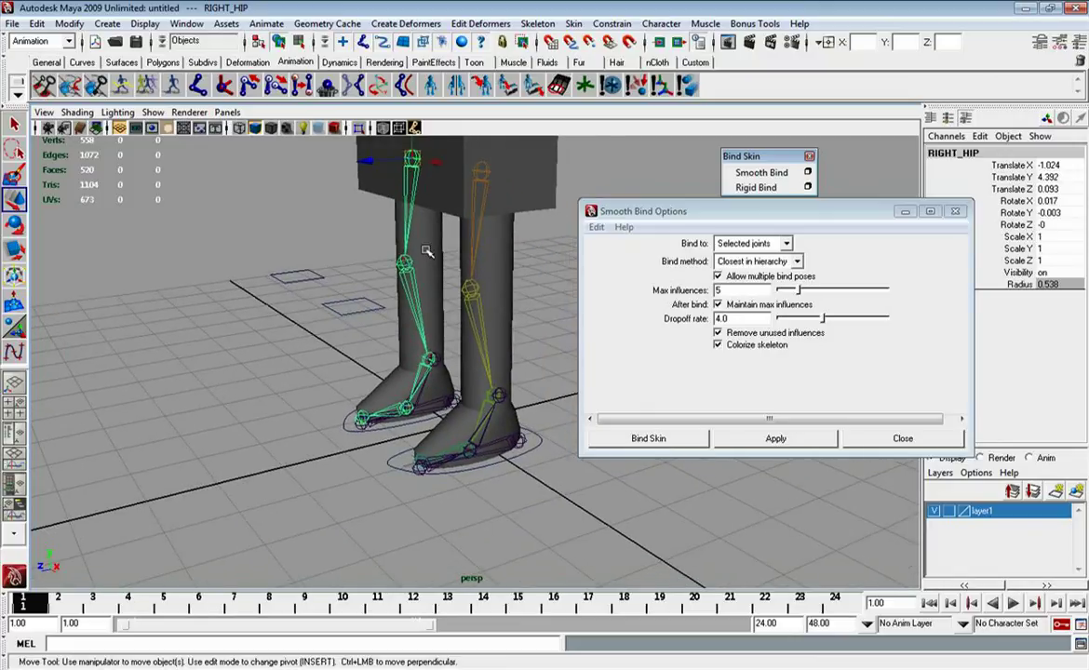
{"action": "left_click", "coordinate": [431, 257]}
{"action": "left_click_drag", "start_coordinate": [394, 237], "coordinate": [235, 270], "text": "alt"}
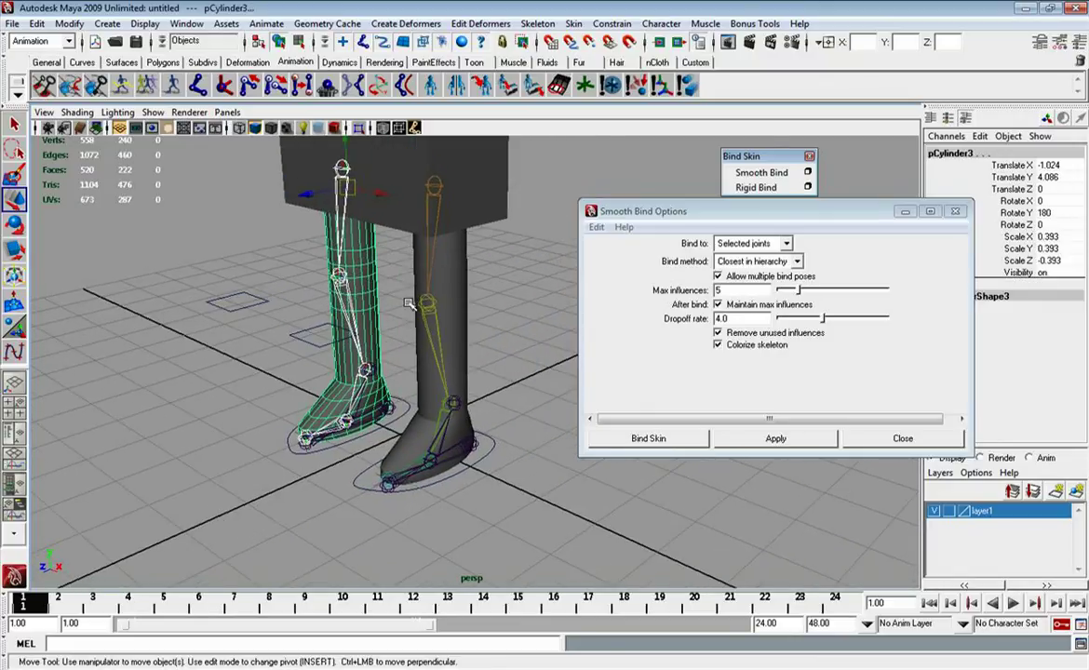
{"action": "left_click", "coordinate": [38, 24]}
{"action": "left_click", "coordinate": [56, 271]}
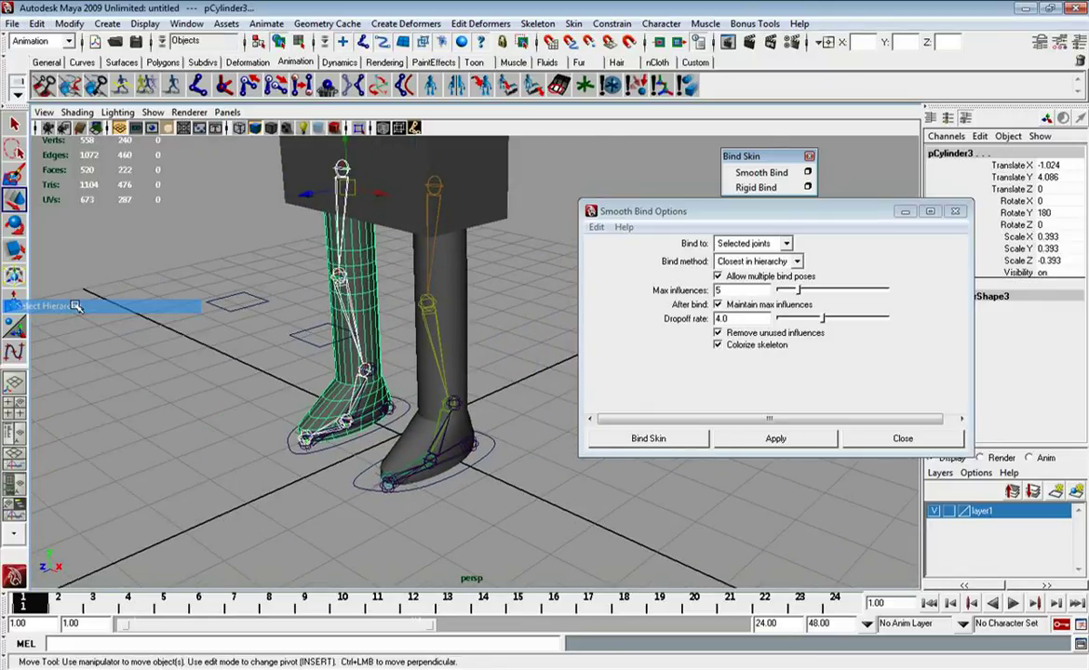
{"action": "left_click", "coordinate": [772, 443]}
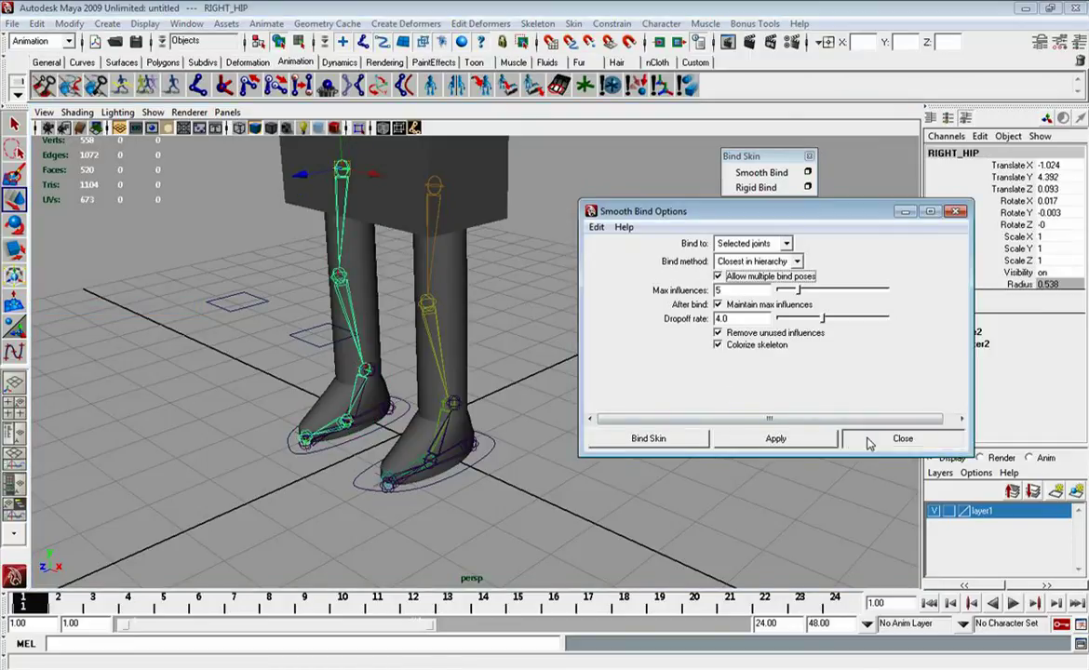
{"action": "left_click", "coordinate": [868, 440]}
Raise the left foot control to bend the skinned leg, and test-move the left knee control
{"action": "left_click", "coordinate": [503, 454]}
{"action": "mouse_move", "coordinate": [454, 410]}
{"action": "left_mouse_down"}
{"action": "mouse_move", "coordinate": [447, 296]}
{"action": "mouse_move", "coordinate": [468, 310]}
{"action": "mouse_move", "coordinate": [445, 361]}
{"action": "mouse_move", "coordinate": [451, 307]}
{"action": "mouse_move", "coordinate": [459, 361]}
{"action": "left_mouse_up"}
{"action": "left_click", "coordinate": [398, 416]}
{"action": "mouse_move", "coordinate": [398, 417]}
{"action": "left_mouse_down", "text": "alt"}
{"action": "mouse_move", "coordinate": [341, 405]}
{"action": "mouse_move", "coordinate": [438, 396]}
{"action": "mouse_move", "coordinate": [456, 383]}
{"action": "mouse_move", "coordinate": [557, 276]}
{"action": "mouse_move", "coordinate": [559, 247]}
{"action": "left_mouse_up", "text": "alt"}
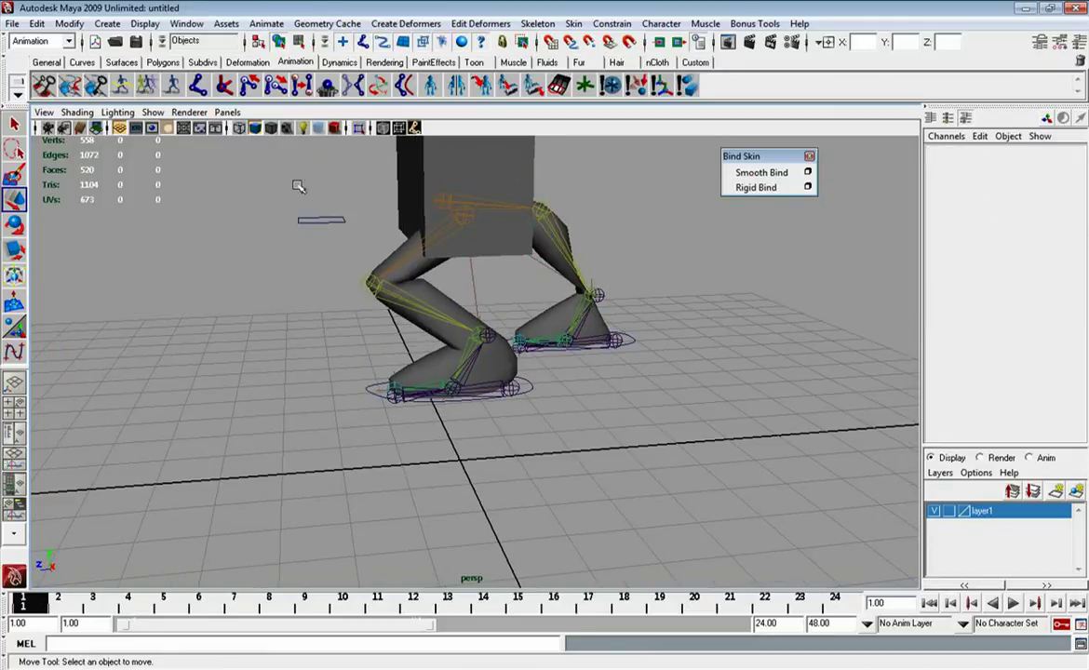
{"action": "left_click", "coordinate": [275, 218]}
{"action": "left_click_drag", "start_coordinate": [270, 222], "coordinate": [250, 243]}
{"action": "key", "text": "ctrl+z"}
Tilt the right foot by rotating its control, then move RIGHT_KNEE_CONTROL to X 1.342
{"action": "mouse_move", "coordinate": [316, 206]}
{"action": "left_mouse_down", "text": "alt"}
{"action": "mouse_move", "coordinate": [528, 292]}
{"action": "mouse_move", "coordinate": [389, 397]}
{"action": "left_mouse_up", "text": "alt"}
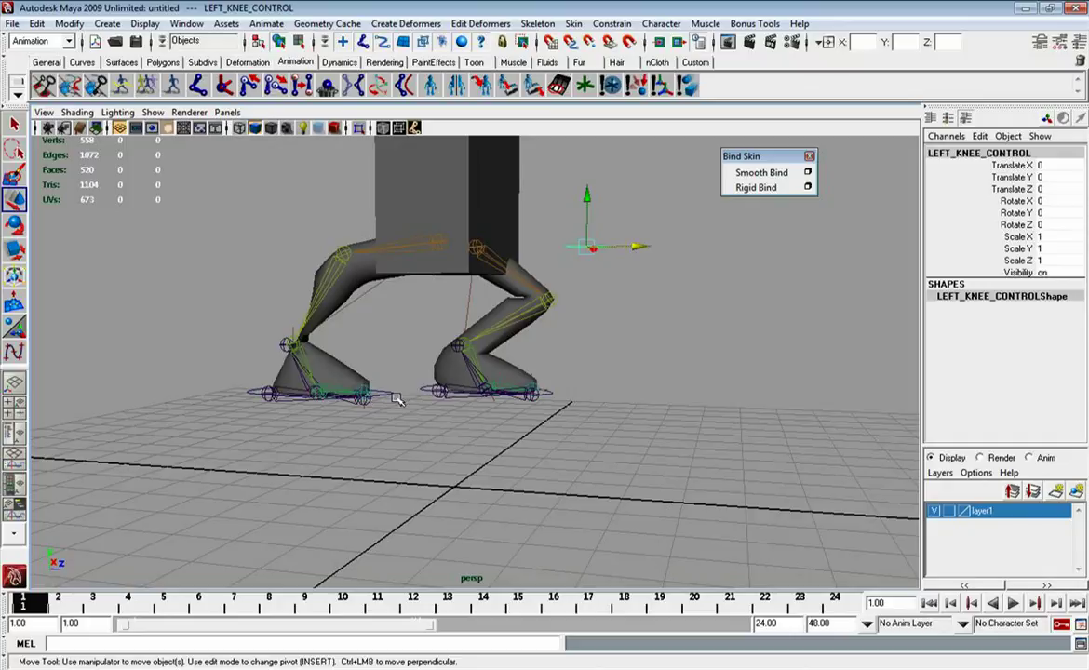
{"action": "left_click", "coordinate": [389, 397]}
{"action": "key", "text": "e"}
{"action": "left_click_drag", "start_coordinate": [363, 348], "coordinate": [354, 350]}
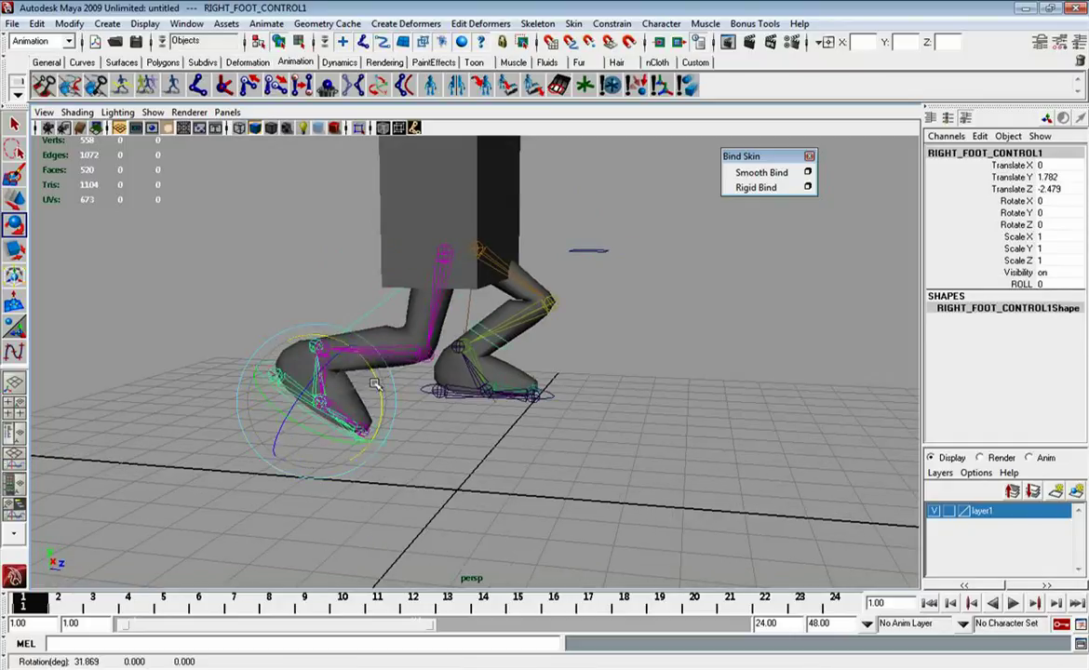
{"action": "left_click", "coordinate": [517, 356]}
{"action": "key", "text": "ctrl+z"}
{"action": "key", "text": "w"}
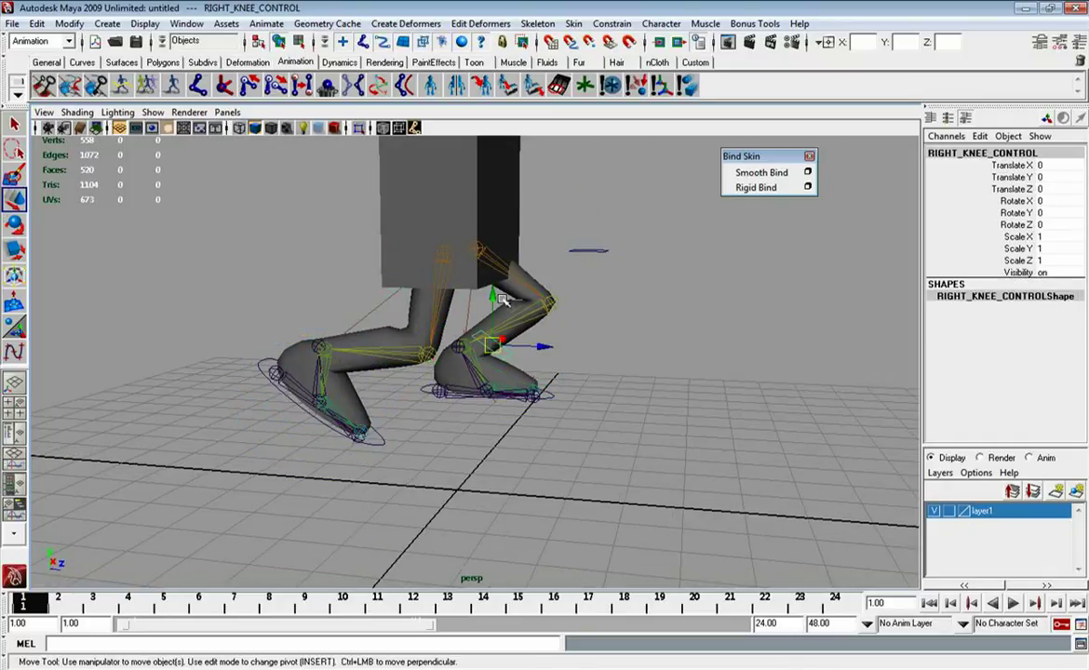
{"action": "mouse_move", "coordinate": [447, 409]}
{"action": "left_mouse_down", "text": "alt"}
{"action": "mouse_move", "coordinate": [401, 430]}
{"action": "mouse_move", "coordinate": [346, 334]}
{"action": "mouse_move", "coordinate": [354, 395]}
{"action": "mouse_move", "coordinate": [342, 420]}
{"action": "left_mouse_up", "text": "alt"}
{"action": "key", "text": "e"}
{"action": "left_click", "coordinate": [440, 508]}
{"action": "key", "text": "w"}
{"action": "mouse_move", "coordinate": [439, 507]}
{"action": "left_mouse_down", "text": "alt"}
{"action": "mouse_move", "coordinate": [475, 470]}
{"action": "mouse_move", "coordinate": [453, 379]}
{"action": "mouse_move", "coordinate": [414, 478]}
{"action": "mouse_move", "coordinate": [556, 489]}
{"action": "mouse_move", "coordinate": [241, 481]}
{"action": "mouse_move", "coordinate": [486, 479]}
{"action": "mouse_move", "coordinate": [434, 455]}
{"action": "mouse_move", "coordinate": [409, 387]}
{"action": "left_mouse_up", "text": "alt"}
Hide the joints and IK handles in the viewport
{"action": "left_click", "coordinate": [153, 112]}
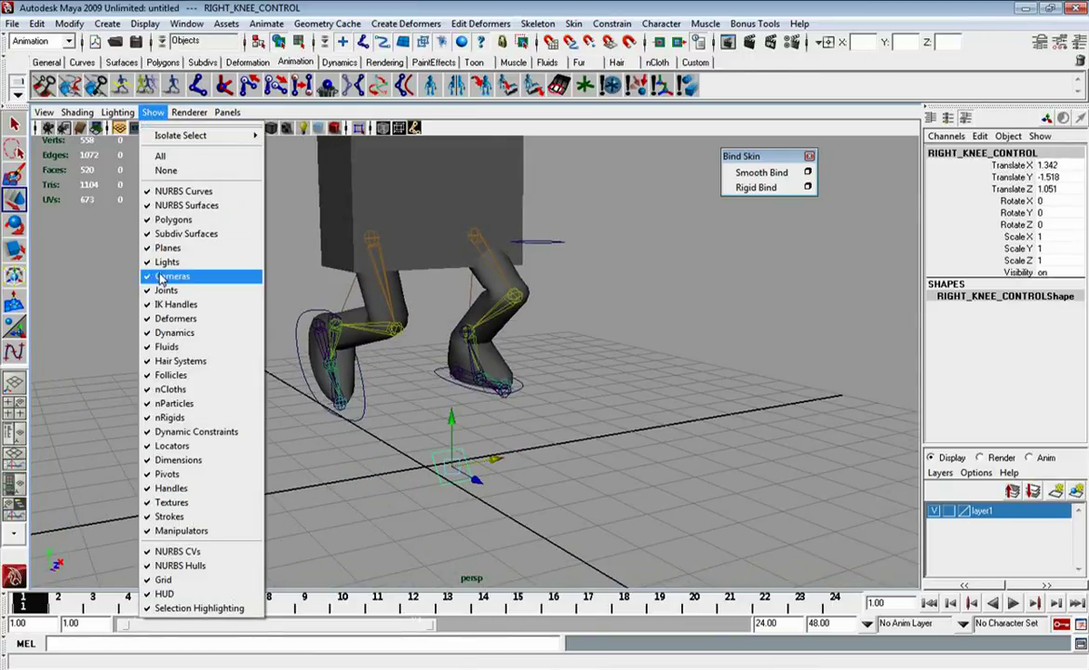
{"action": "left_click", "coordinate": [163, 287]}
{"action": "left_click", "coordinate": [152, 113]}
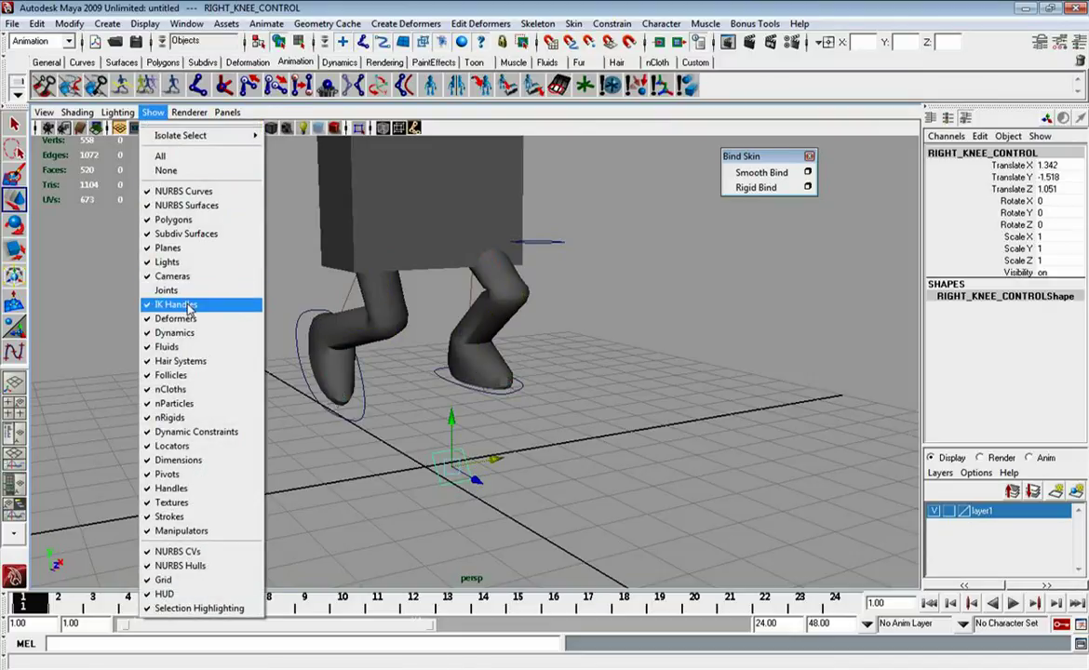
{"action": "left_click", "coordinate": [177, 305]}
Move RIGHT_KNEE_CONTROL to Translate X -2.194 to swing that knee the other way
{"action": "mouse_move", "coordinate": [316, 339]}
{"action": "left_mouse_down", "text": "alt"}
{"action": "mouse_move", "coordinate": [510, 349]}
{"action": "mouse_move", "coordinate": [413, 347]}
{"action": "left_mouse_up", "text": "alt"}
{"action": "mouse_move", "coordinate": [479, 462]}
{"action": "left_mouse_down"}
{"action": "mouse_move", "coordinate": [284, 463]}
{"action": "mouse_move", "coordinate": [503, 412]}
{"action": "mouse_move", "coordinate": [477, 379]}
{"action": "mouse_move", "coordinate": [510, 377]}
{"action": "mouse_move", "coordinate": [549, 443]}
{"action": "mouse_move", "coordinate": [511, 443]}
{"action": "left_mouse_up"}
{"action": "left_click", "coordinate": [550, 389]}
{"action": "key", "text": "e"}
{"action": "left_click", "coordinate": [549, 444]}
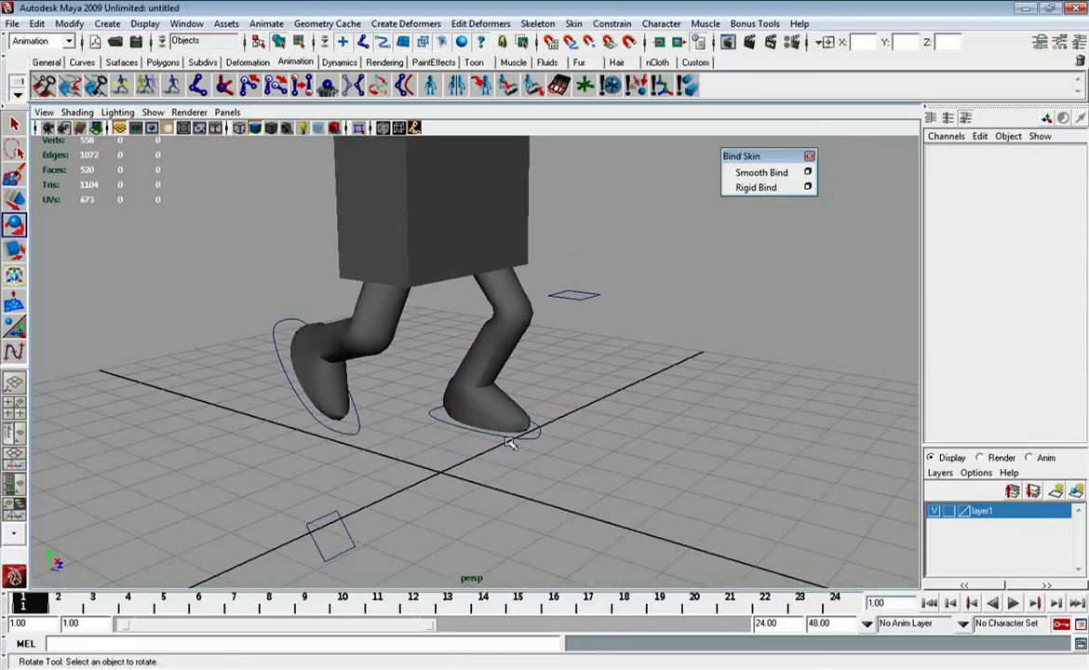
Set Translate Y of both foot controls to -1
{"action": "left_click", "coordinate": [356, 431]}
{"action": "left_click", "coordinate": [486, 410]}
{"action": "left_click", "coordinate": [1046, 177]}
{"action": "type", "text": "-1"}
{"action": "key", "text": "Return"}
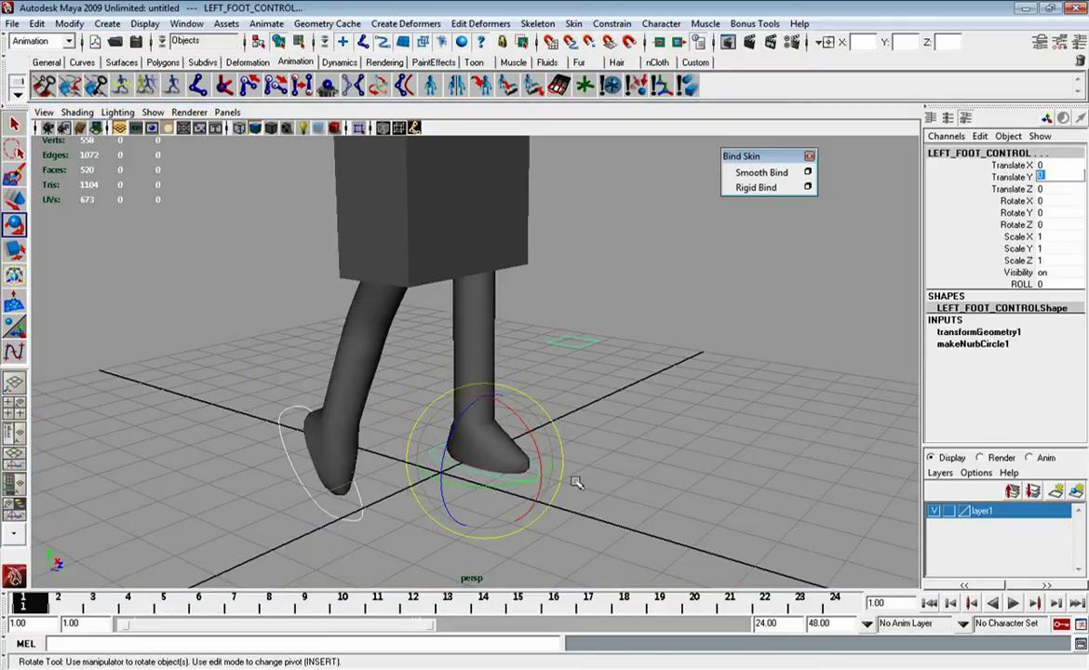
Zero the right foot control's Translate X through Rotate X channels
{"action": "left_click", "coordinate": [576, 482]}
{"action": "left_click", "coordinate": [295, 431]}
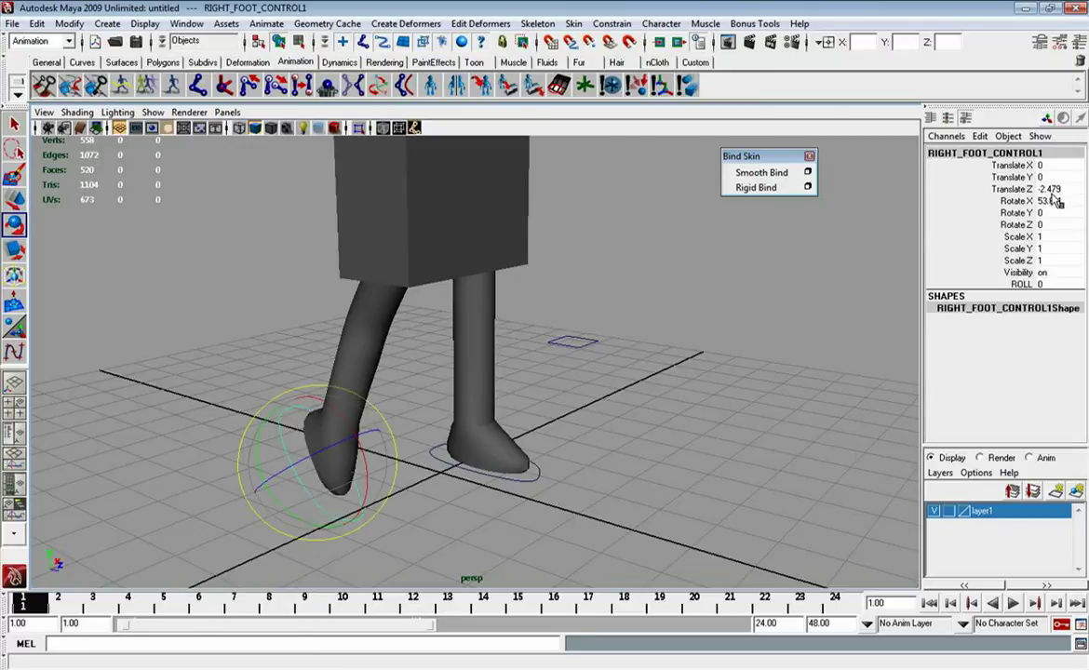
{"action": "left_click_drag", "start_coordinate": [1051, 201], "coordinate": [1050, 165]}
{"action": "type", "text": "0"}
{"action": "key", "text": "Return"}
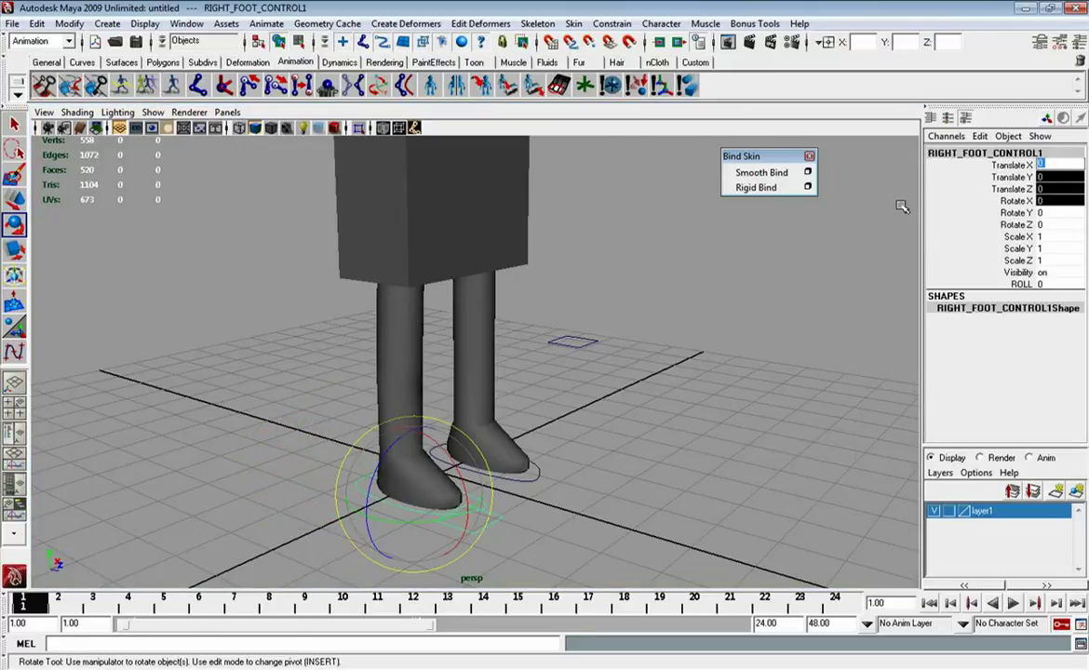
{"action": "mouse_move", "coordinate": [610, 384]}
{"action": "left_mouse_down", "text": "alt"}
{"action": "mouse_move", "coordinate": [480, 401]}
{"action": "mouse_move", "coordinate": [498, 377]}
{"action": "mouse_move", "coordinate": [475, 348]}
{"action": "mouse_move", "coordinate": [522, 359]}
{"action": "mouse_move", "coordinate": [576, 353]}
{"action": "mouse_move", "coordinate": [574, 418]}
{"action": "mouse_move", "coordinate": [597, 422]}
{"action": "mouse_move", "coordinate": [603, 408]}
{"action": "mouse_move", "coordinate": [585, 418]}
{"action": "mouse_move", "coordinate": [416, 402]}
{"action": "left_mouse_up", "text": "alt"}
Zero the right knee control's Translate X through Rotate X channels
{"action": "left_click", "coordinate": [586, 418]}
{"action": "left_click", "coordinate": [342, 379]}
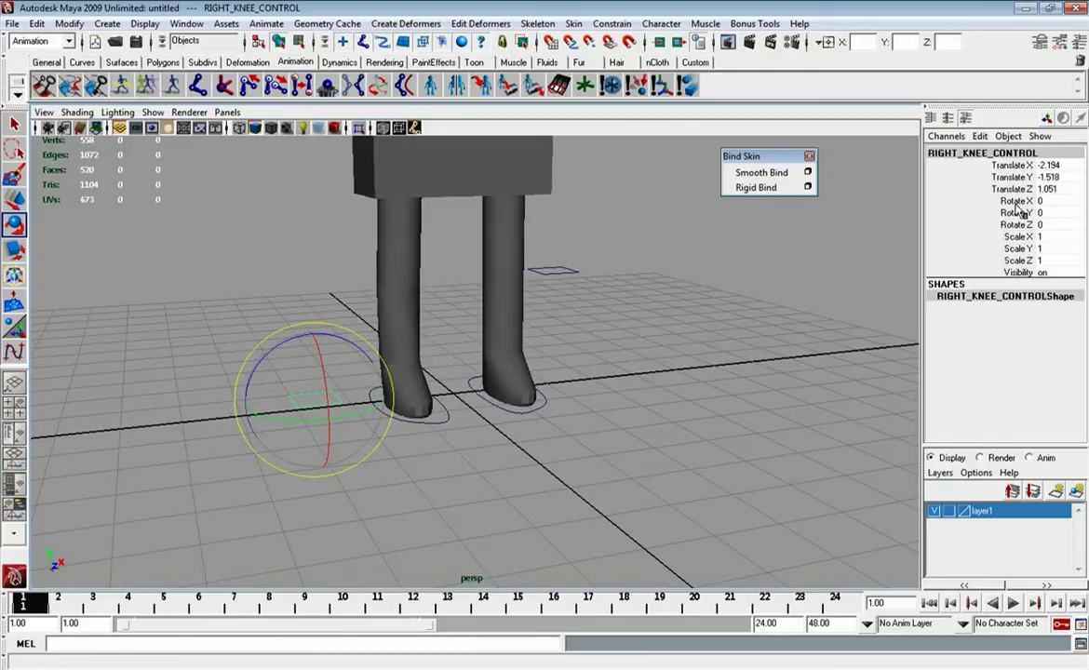
{"action": "left_click_drag", "start_coordinate": [1019, 201], "coordinate": [1053, 165]}
{"action": "type", "text": "0"}
{"action": "key", "text": "Return"}
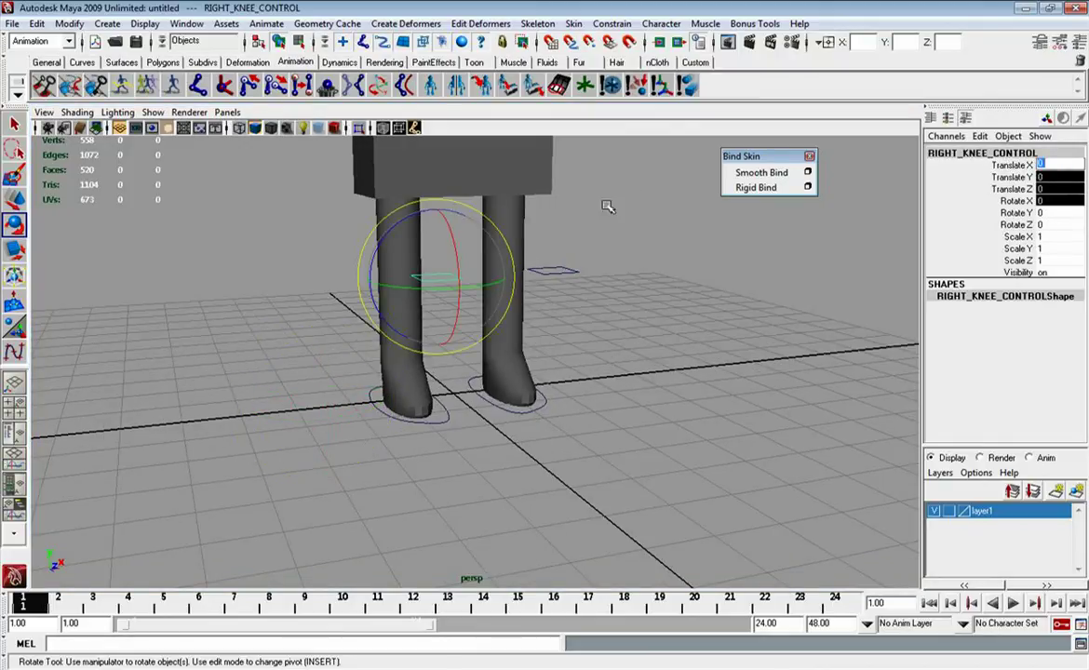
{"action": "left_click_drag", "start_coordinate": [608, 206], "coordinate": [549, 264], "text": "alt"}
{"action": "left_click", "coordinate": [610, 326]}
{"action": "left_click_drag", "start_coordinate": [610, 325], "coordinate": [667, 428], "text": "alt"}
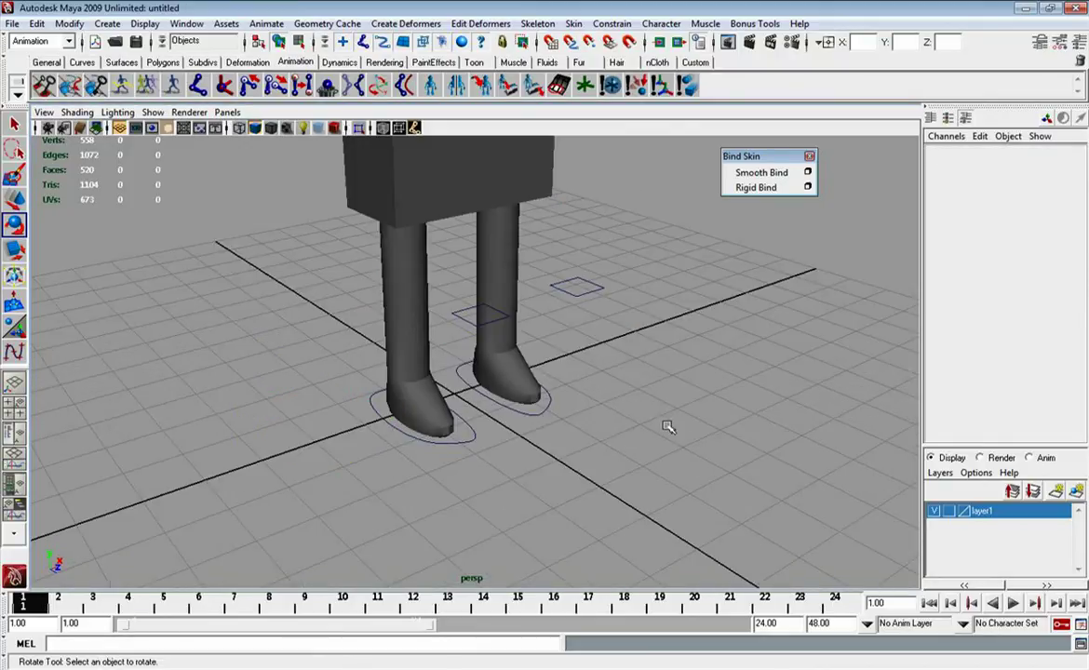
Vary the right foot control's ROLL to test the legs bending, then return ROLL to 0
{"action": "left_click", "coordinate": [538, 415]}
{"action": "key", "text": "q"}
{"action": "left_click", "coordinate": [442, 445], "text": "shift"}
{"action": "left_click_drag", "start_coordinate": [442, 449], "coordinate": [652, 386], "text": "alt"}
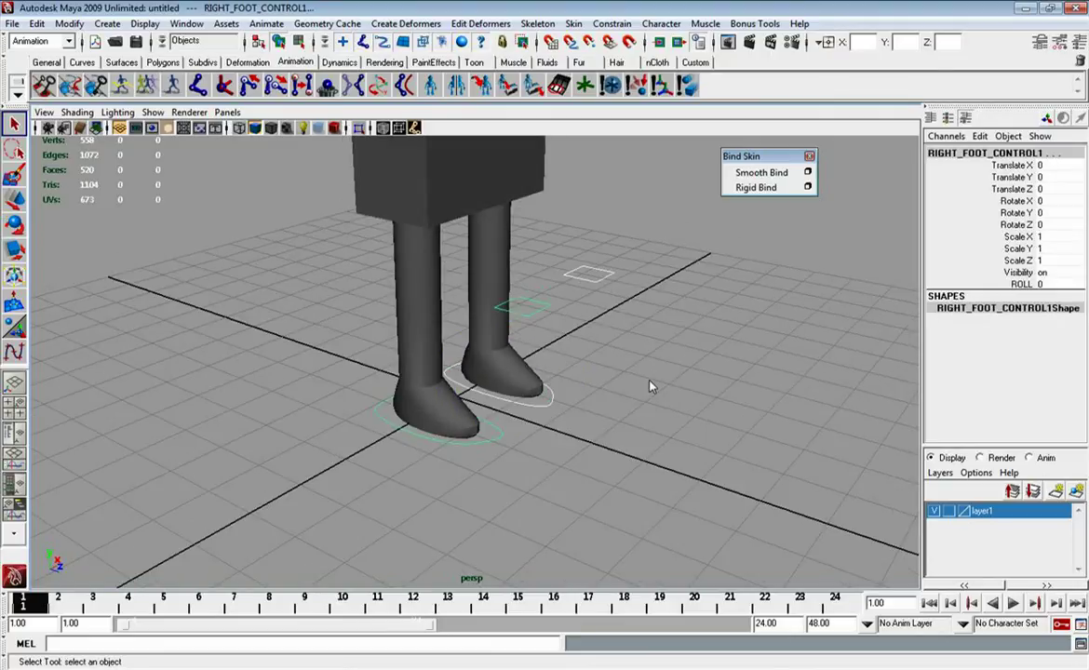
{"action": "left_click", "coordinate": [1021, 284]}
{"action": "middle_click_drag", "start_coordinate": [645, 384], "coordinate": [708, 388]}
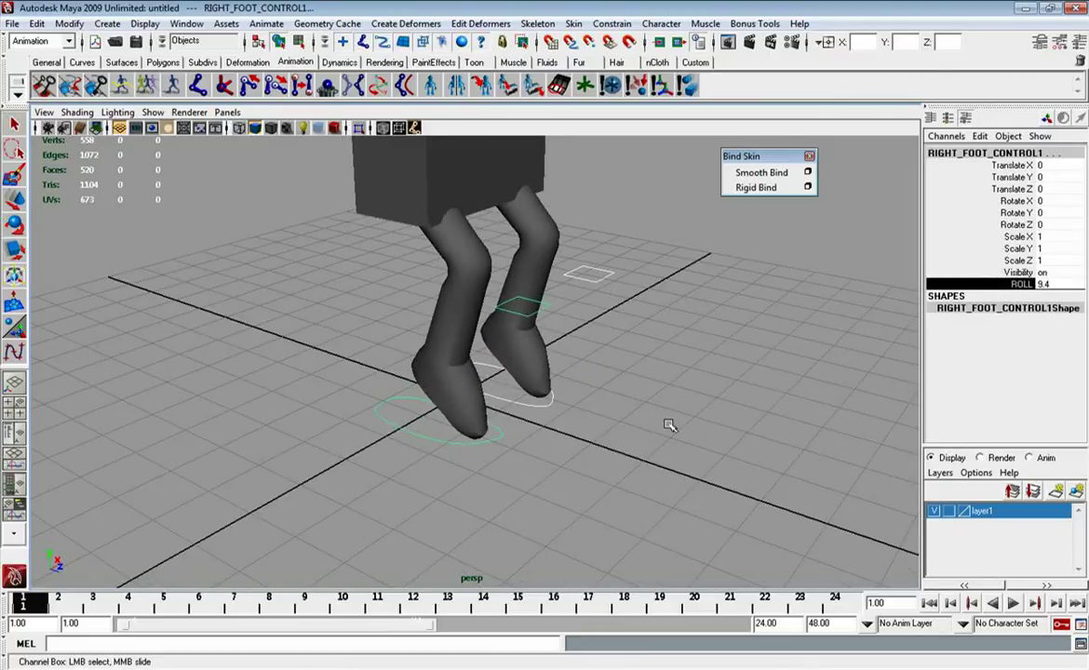
{"action": "left_click_drag", "start_coordinate": [613, 389], "coordinate": [681, 406], "text": "alt"}
{"action": "mouse_move", "coordinate": [680, 405]}
{"action": "middle_mouse_down"}
{"action": "mouse_move", "coordinate": [547, 423]}
{"action": "mouse_move", "coordinate": [620, 418]}
{"action": "mouse_move", "coordinate": [563, 422]}
{"action": "mouse_move", "coordinate": [688, 437]}
{"action": "mouse_move", "coordinate": [518, 437]}
{"action": "mouse_move", "coordinate": [593, 462]}
{"action": "mouse_move", "coordinate": [670, 456]}
{"action": "mouse_move", "coordinate": [623, 458]}
{"action": "middle_mouse_up"}
{"action": "left_click", "coordinate": [1053, 287]}
{"action": "type", "text": "0"}
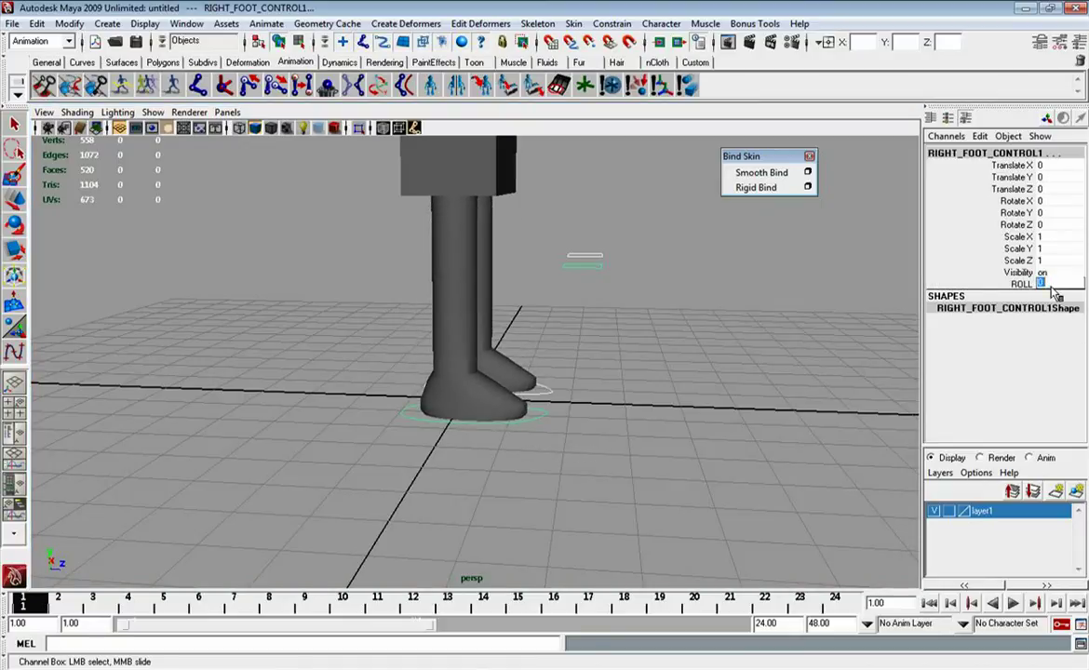
{"action": "left_click_drag", "start_coordinate": [606, 332], "coordinate": [463, 366], "text": "alt"}
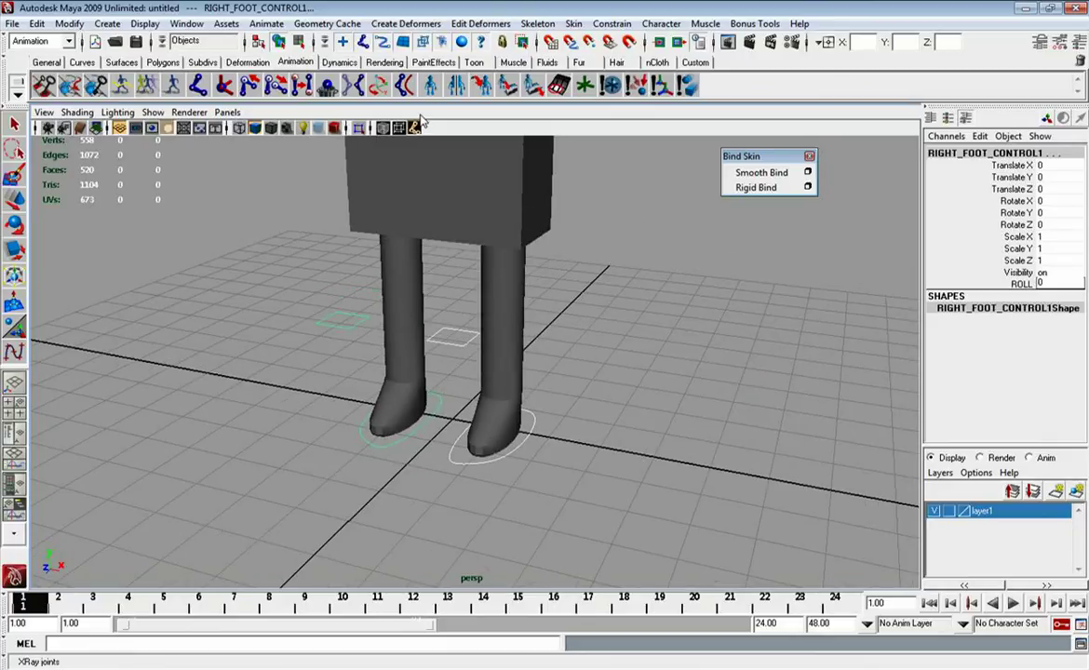
{"action": "middle_click_drag", "start_coordinate": [465, 180], "coordinate": [547, 300], "text": "alt"}
{"action": "left_click_drag", "start_coordinate": [547, 300], "coordinate": [476, 320], "text": "alt"}
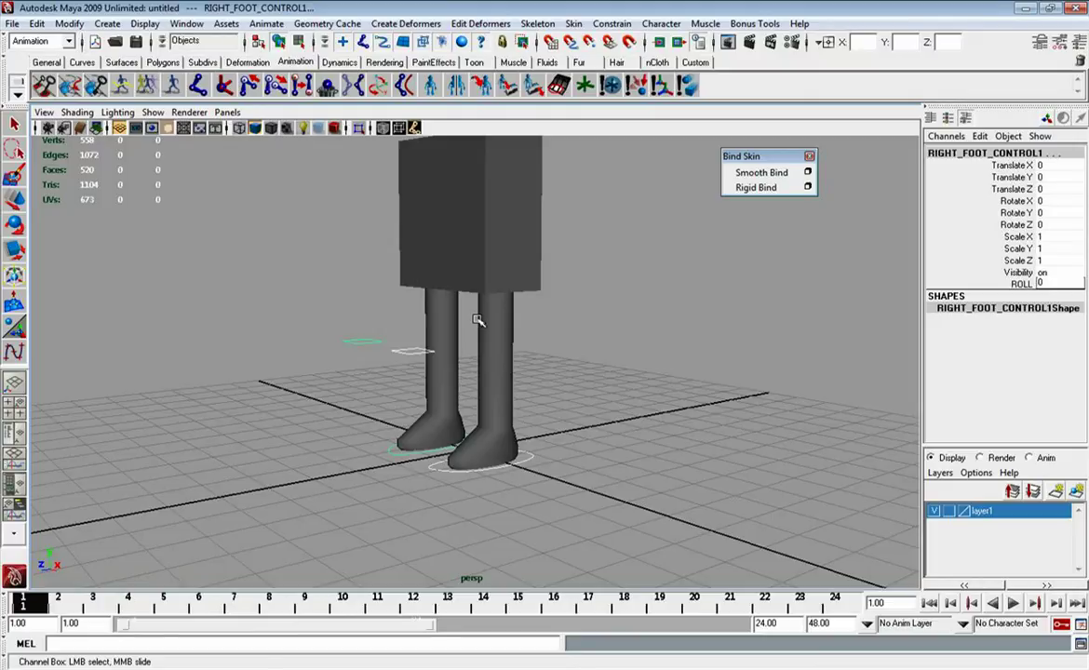
{"action": "left_click", "coordinate": [486, 331]}
{"action": "mouse_move", "coordinate": [466, 326]}
{"action": "left_mouse_down", "text": "alt"}
{"action": "mouse_move", "coordinate": [464, 434]}
{"action": "mouse_move", "coordinate": [486, 296]}
{"action": "mouse_move", "coordinate": [294, 488]}
{"action": "mouse_move", "coordinate": [329, 473]}
{"action": "mouse_move", "coordinate": [305, 482]}
{"action": "left_mouse_up", "text": "alt"}
{"action": "right_click_drag", "start_coordinate": [296, 438], "coordinate": [448, 491], "text": "alt"}
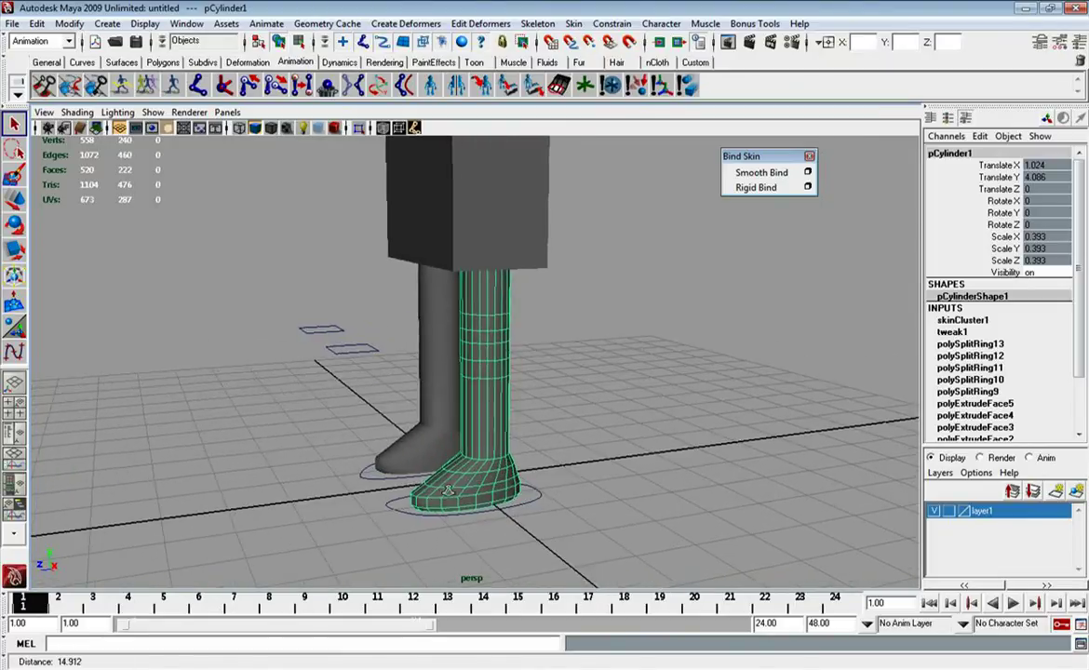
{"action": "left_click_drag", "start_coordinate": [448, 491], "coordinate": [601, 482], "text": "alt"}
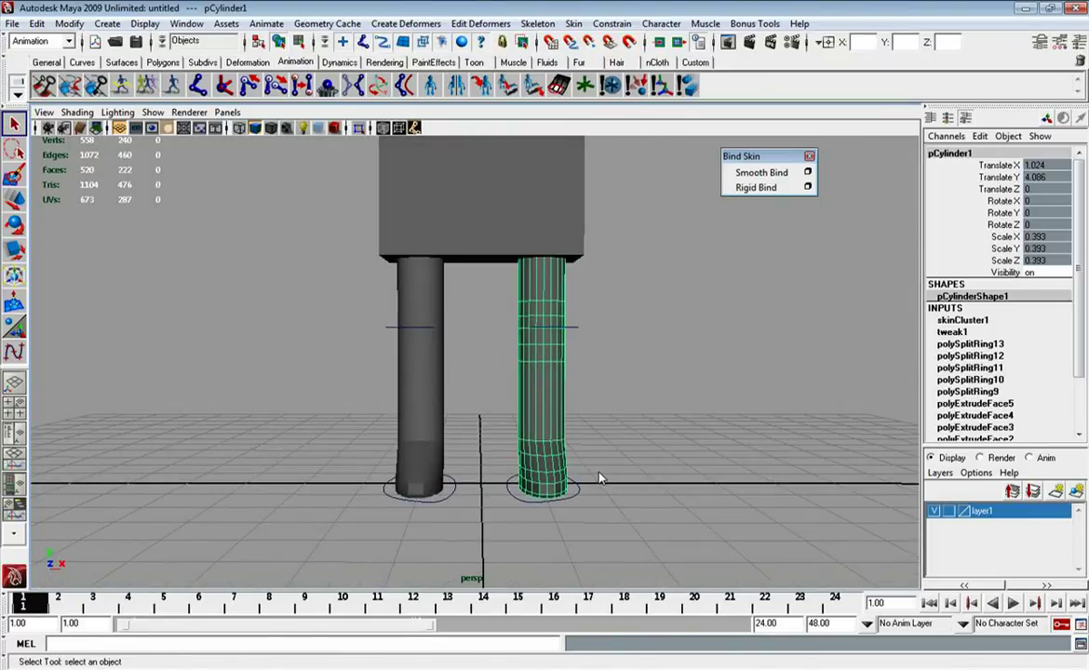